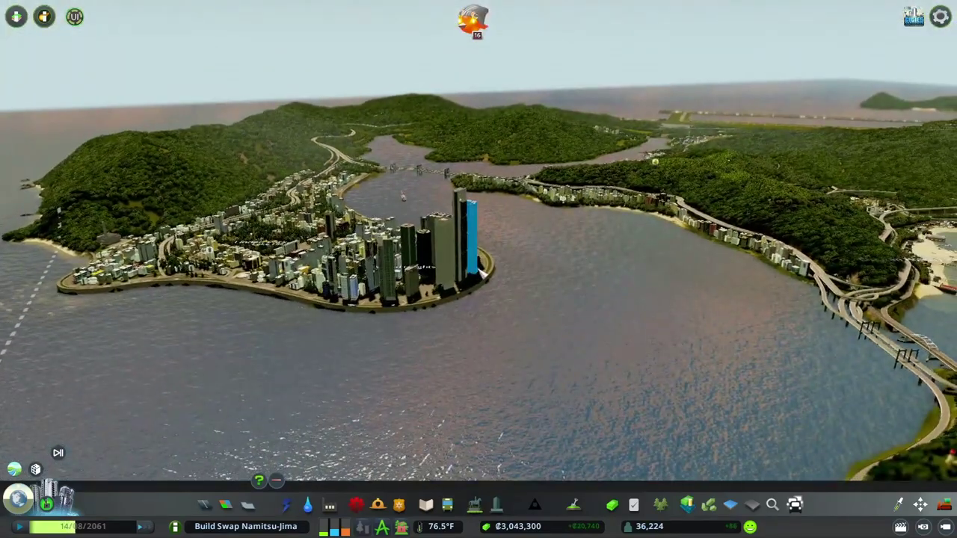
scroll(478, 276, "up", 5)
Rotate the camera from downtown toward the bay and Garnet Airfield's terminal
key("q")
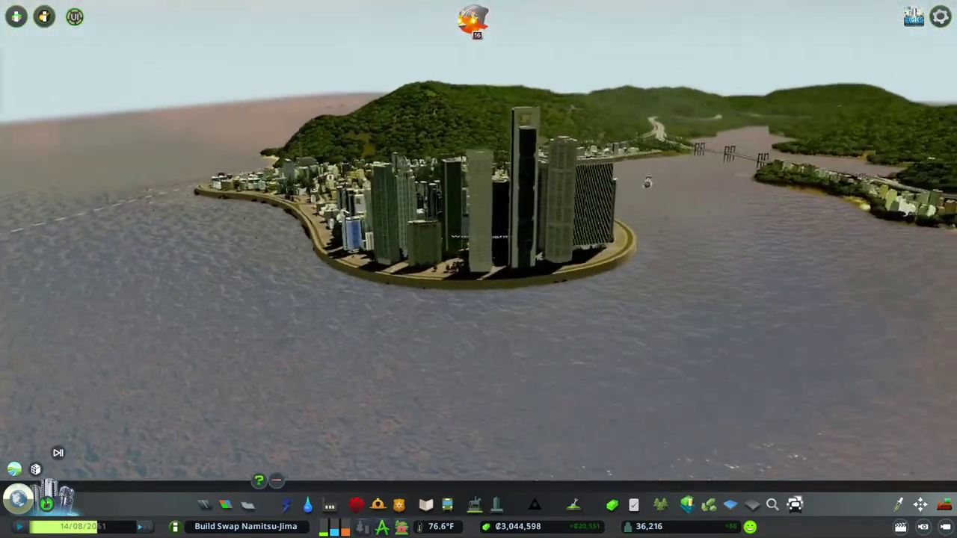
key("e")
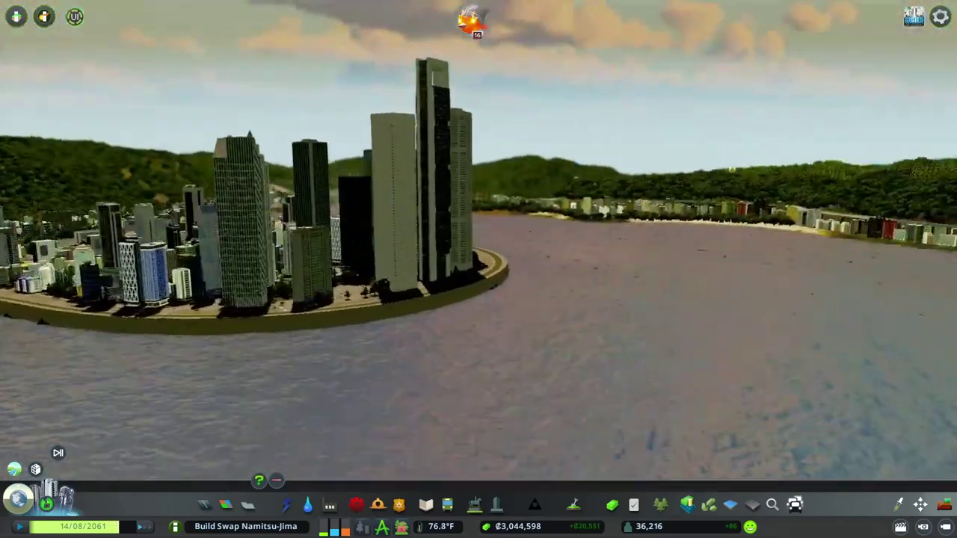
scroll(484, 278, "down", 5)
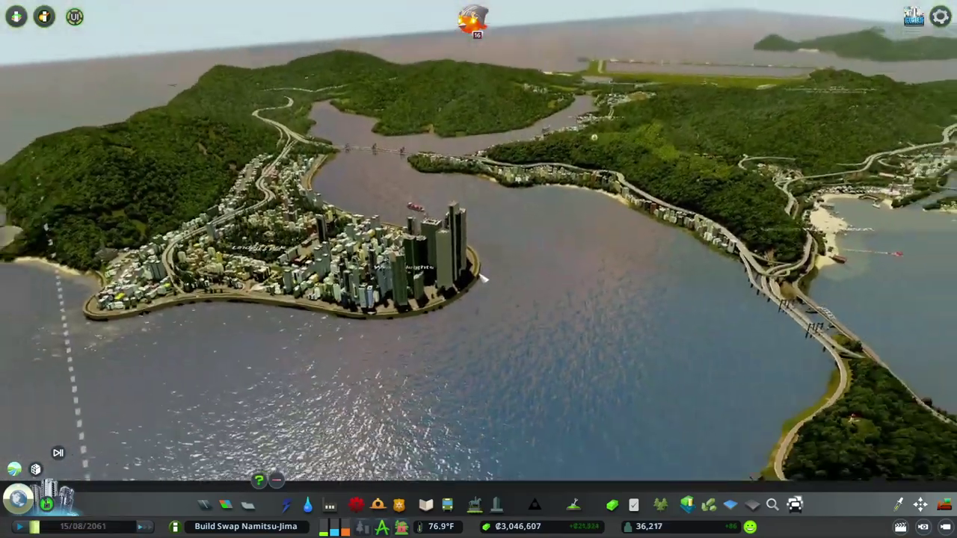
scroll(484, 278, "down", 3)
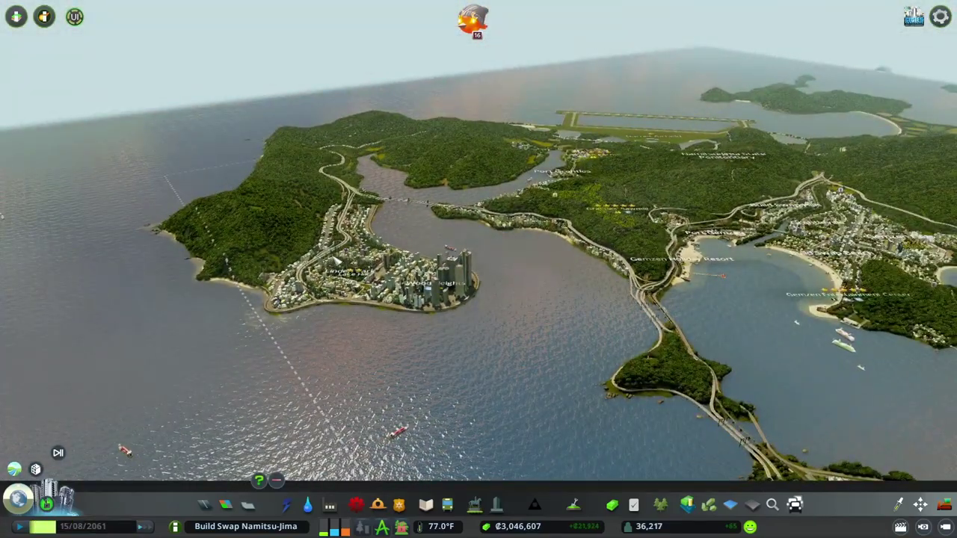
scroll(484, 278, "up", 5)
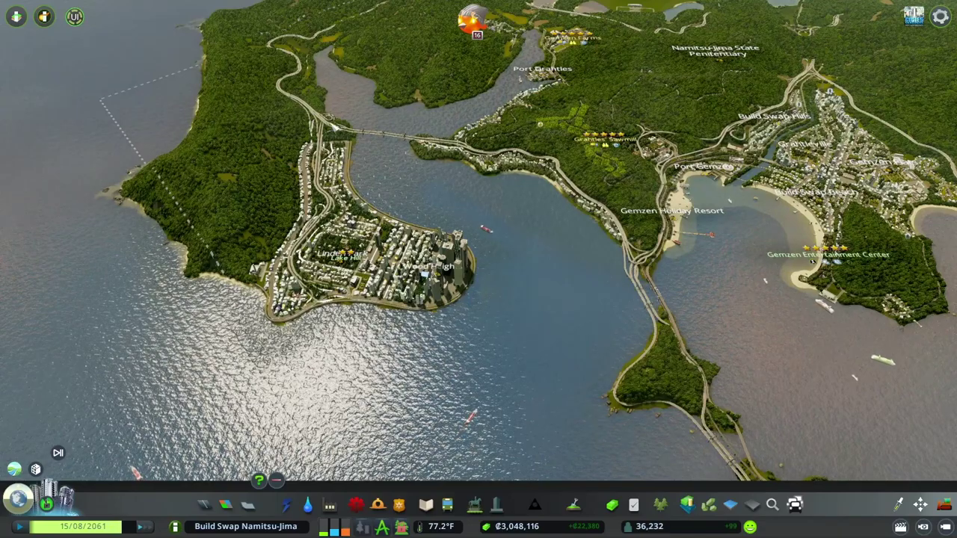
scroll(478, 269, "up", 5)
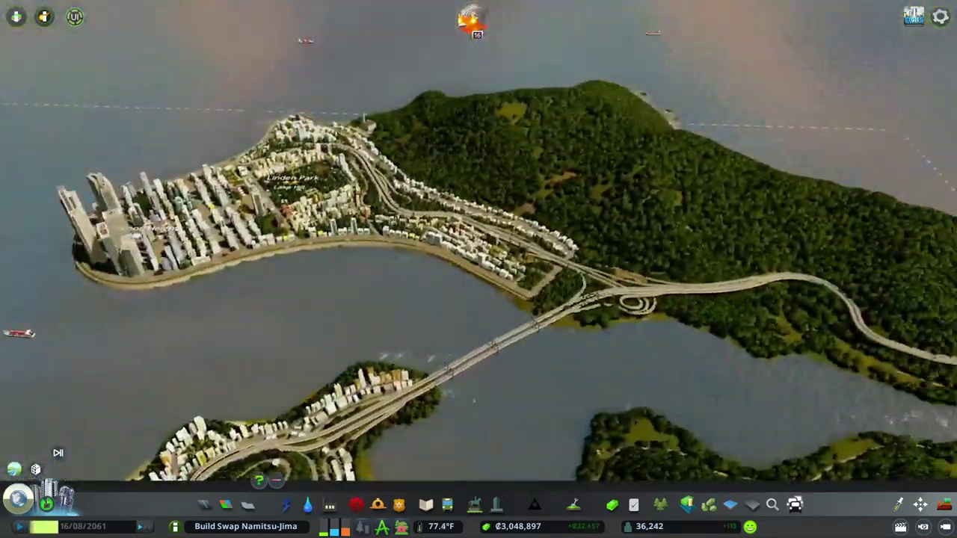
scroll(861, 292, "up", 3)
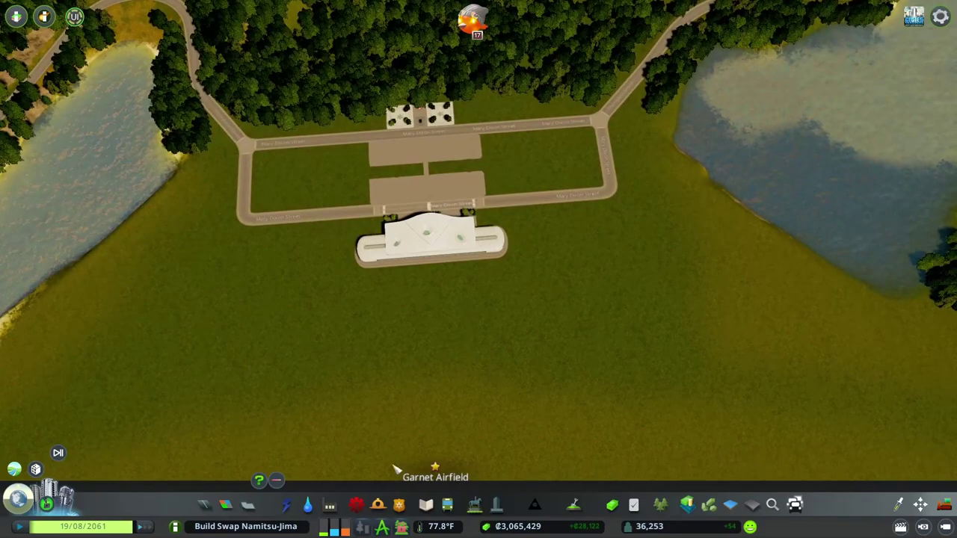
Select the concourse piece from the Airport terminal and tower pieces
left_click(448, 507)
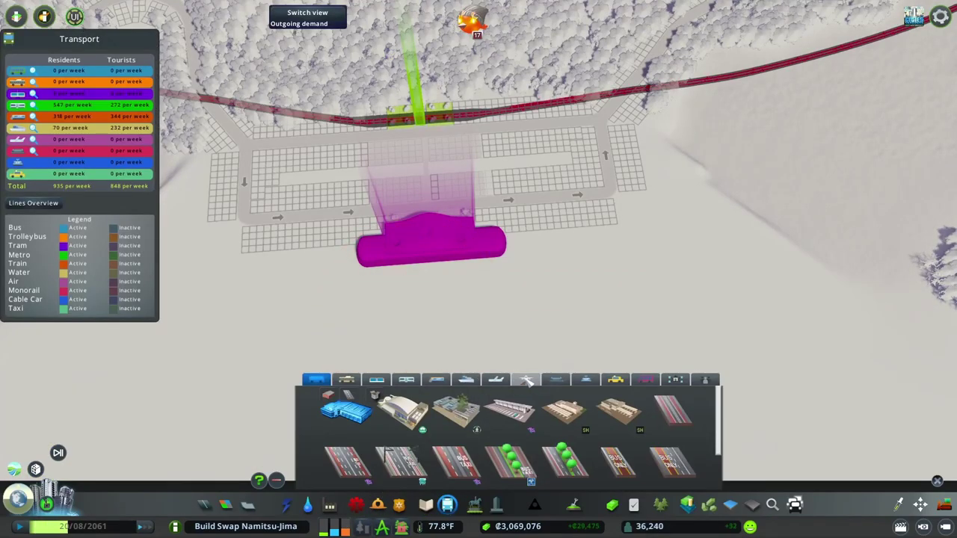
left_click(528, 381)
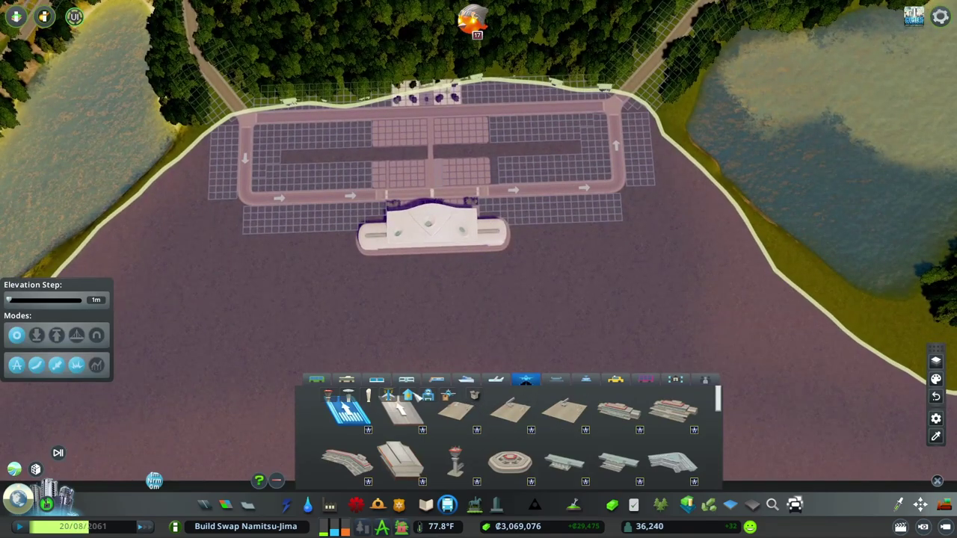
left_click(368, 395)
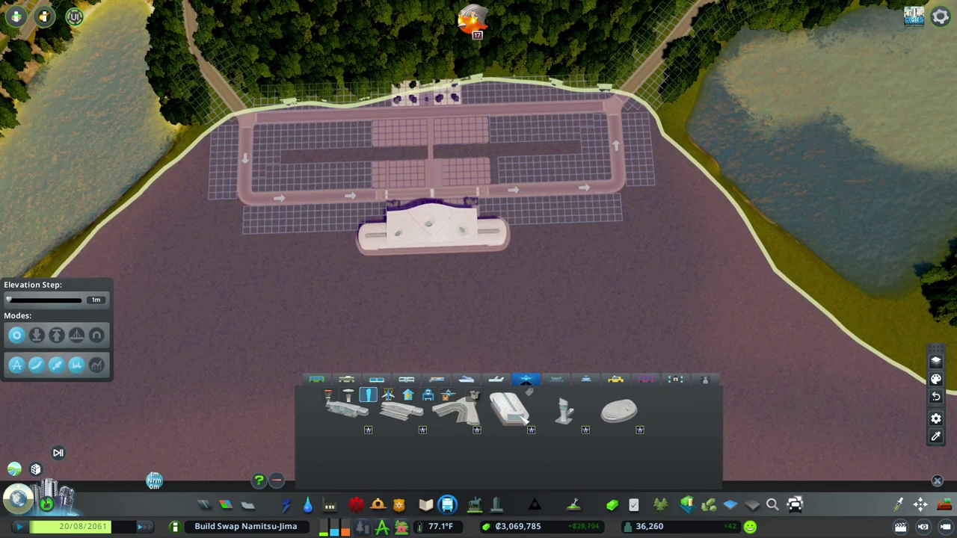
left_click(509, 410)
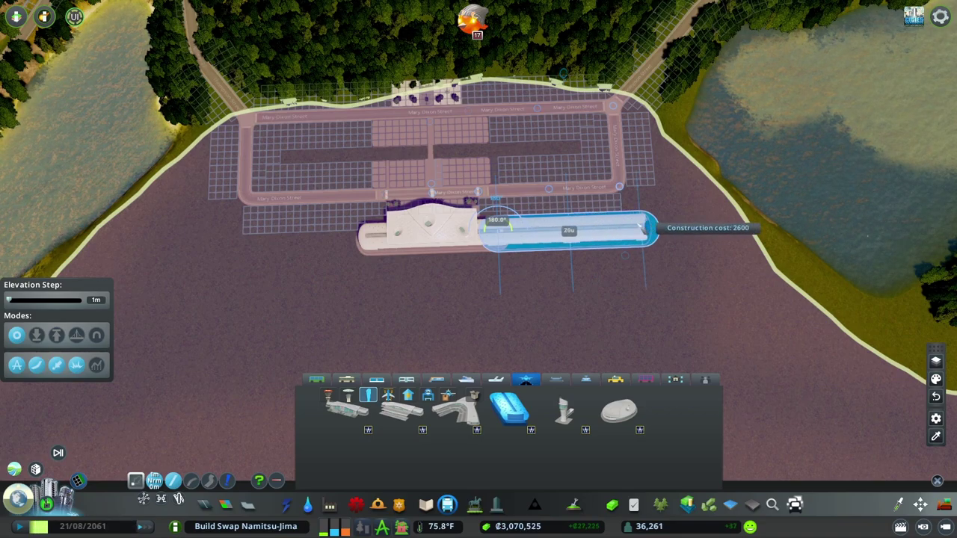
Build the right concourse wing bending downward, then bulldoze its extra loop
left_click(642, 226)
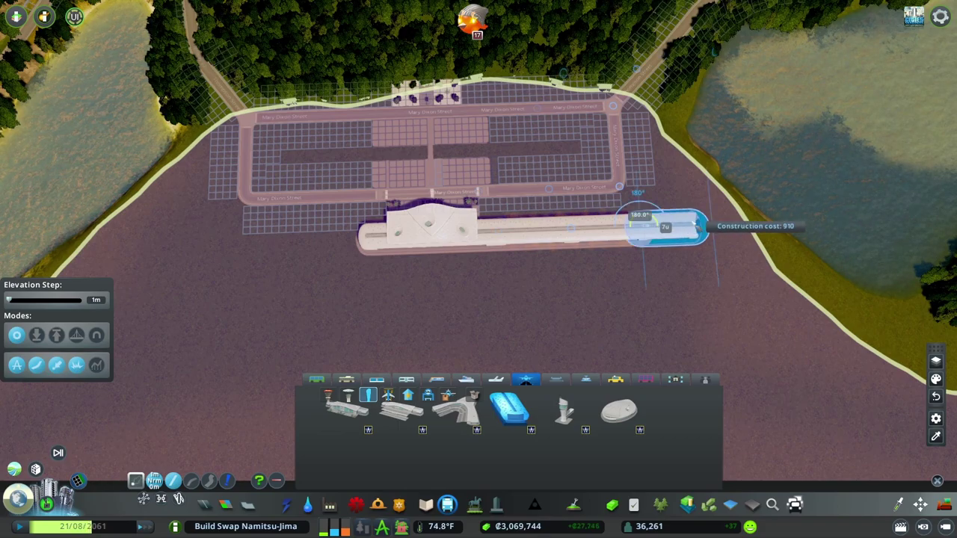
left_click(717, 226)
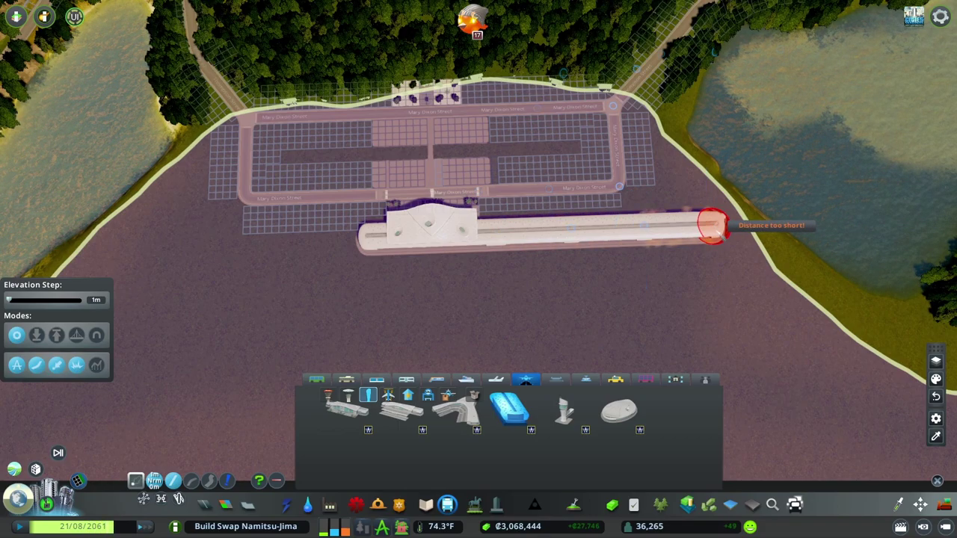
left_click(738, 297)
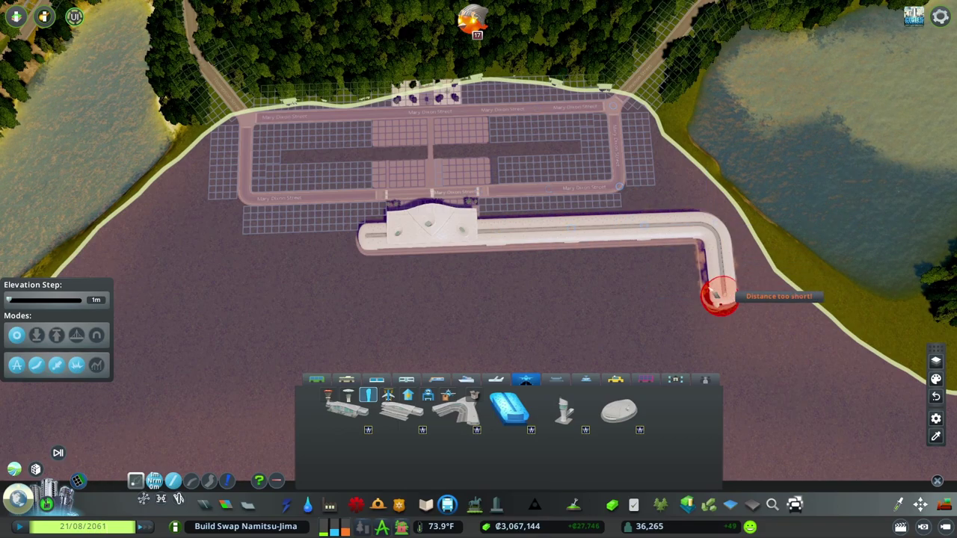
left_click(635, 224)
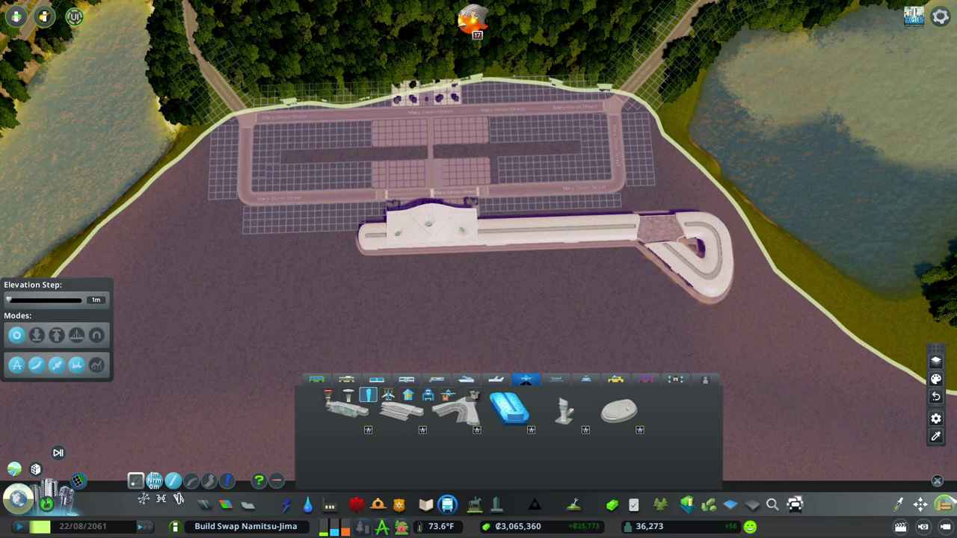
key("b")
left_click(703, 250)
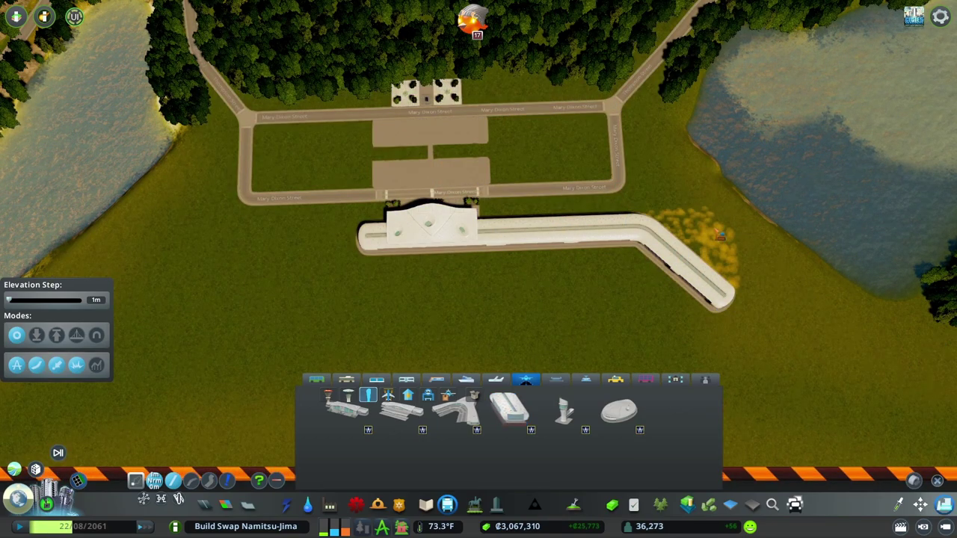
Build the left wing angled downward, remove its loop, and close the airport options
left_click(523, 404)
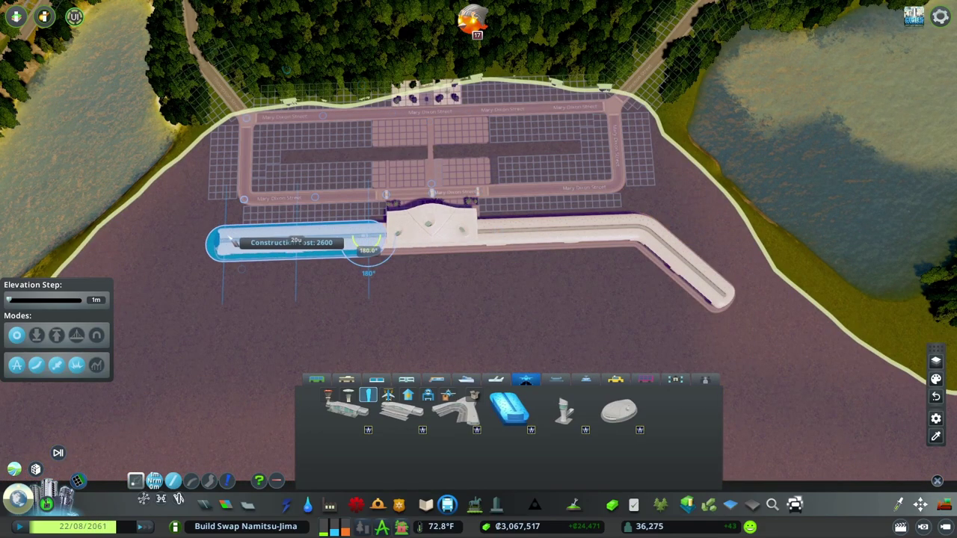
left_click(217, 244)
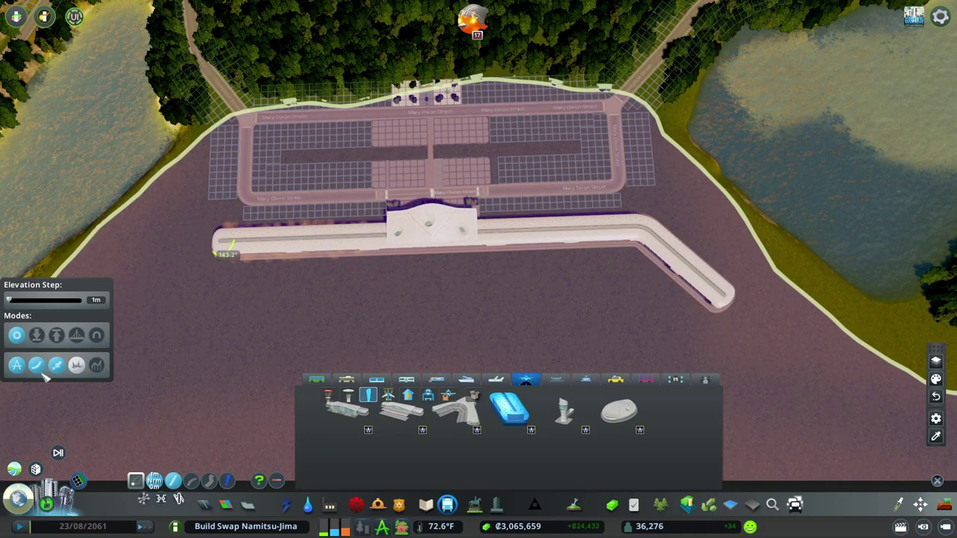
key("a")
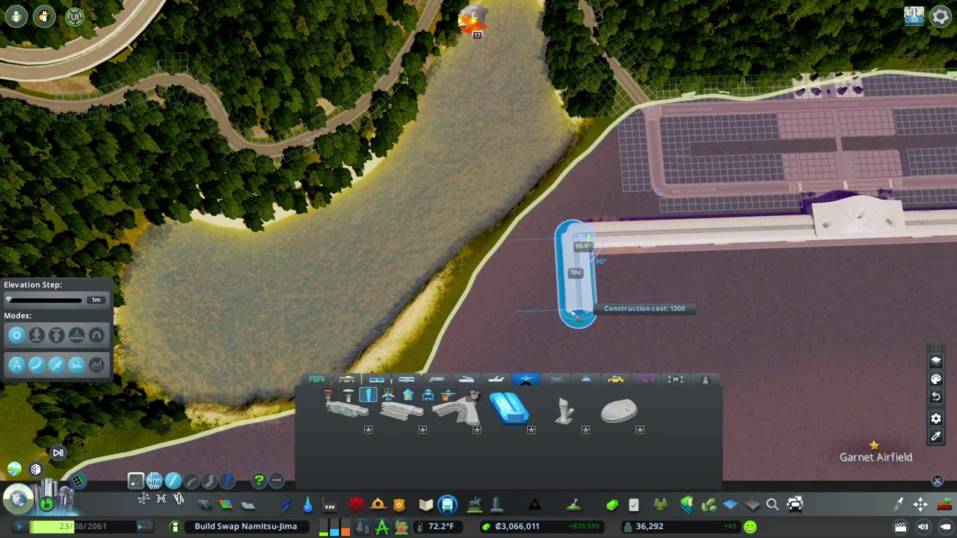
left_click(576, 315)
left_click(642, 233)
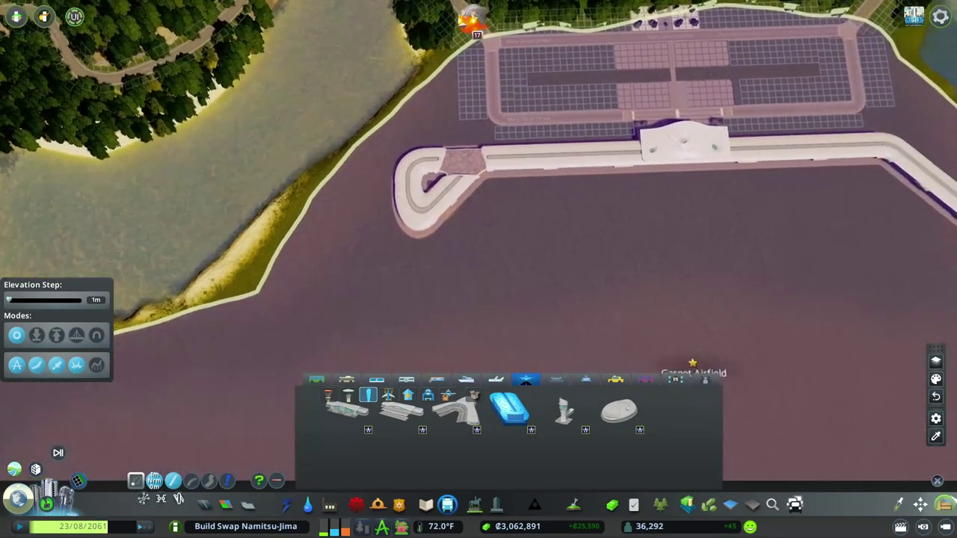
key("b")
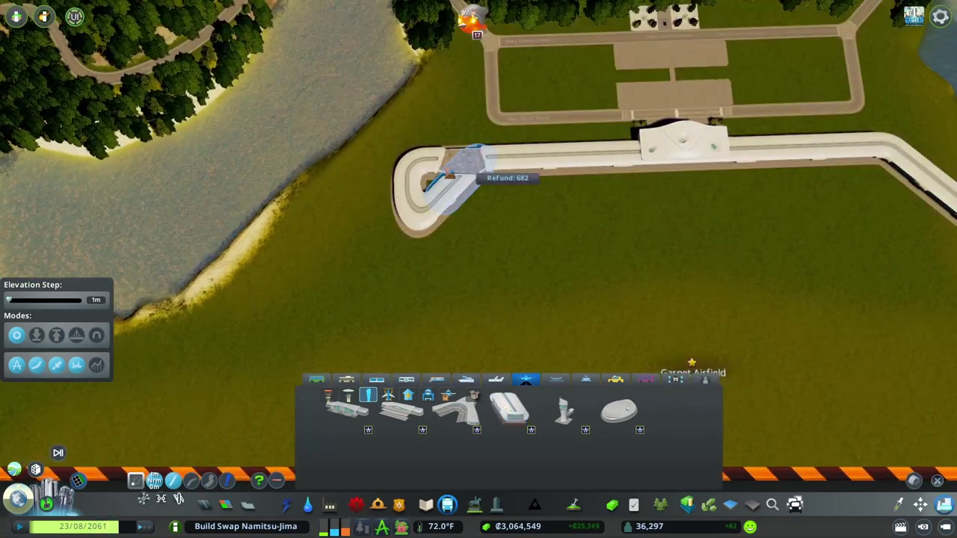
left_click(449, 174)
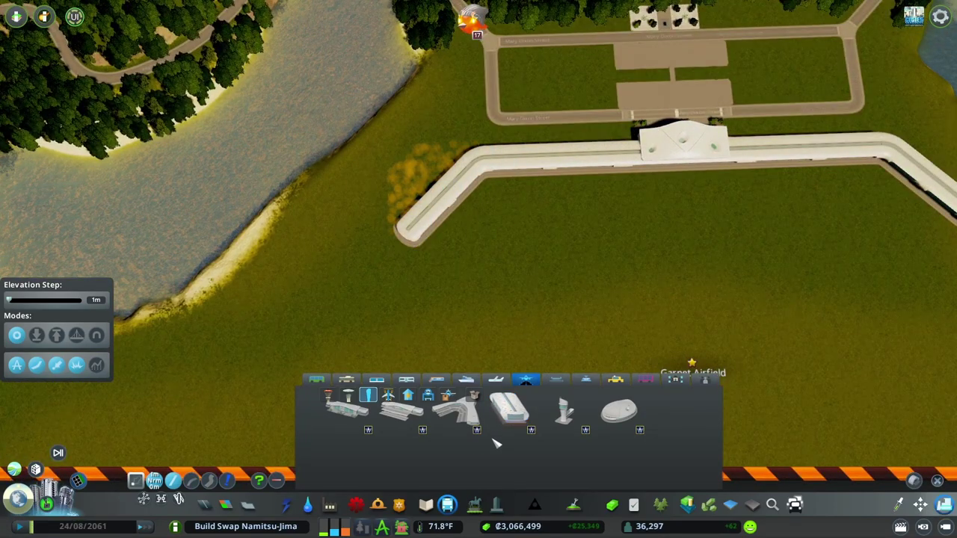
scroll(521, 295, "down", 5)
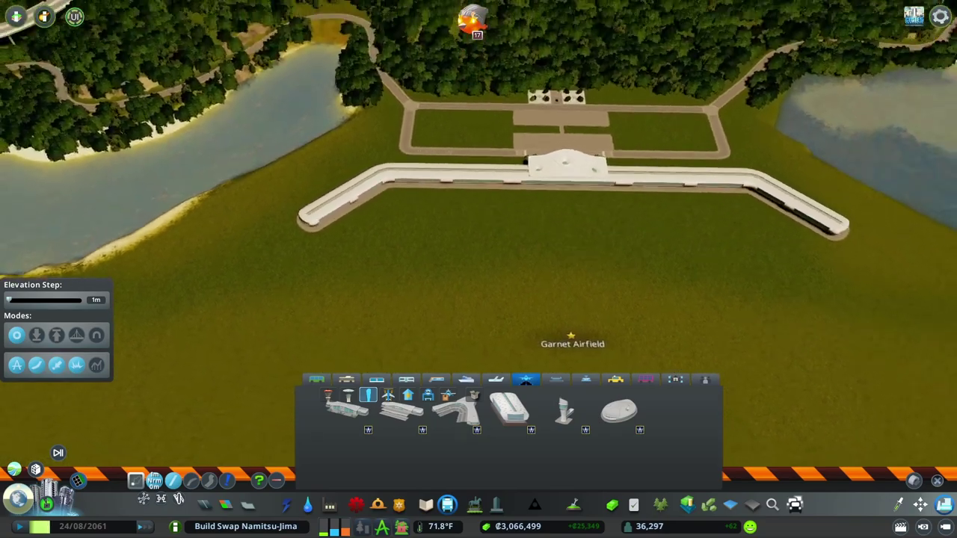
key("s")
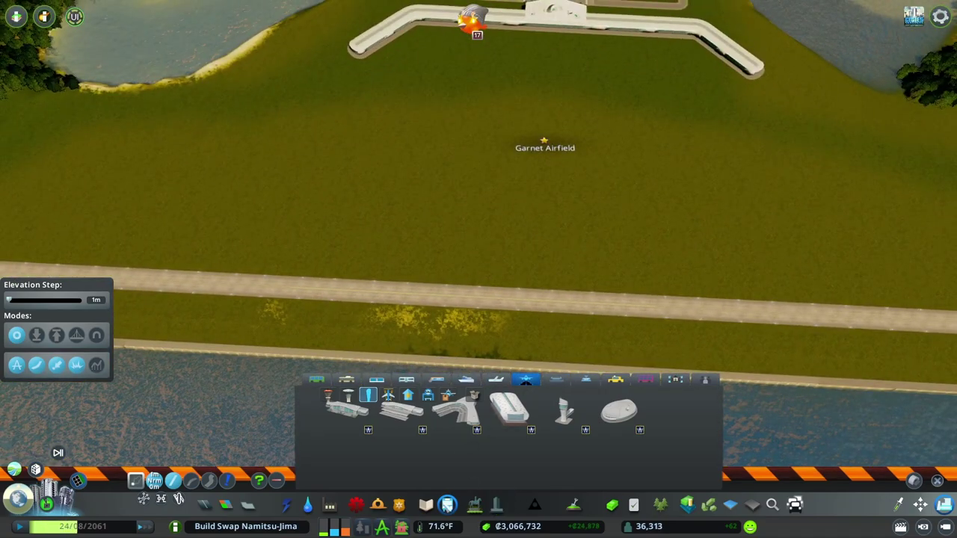
key("Escape")
key("w")
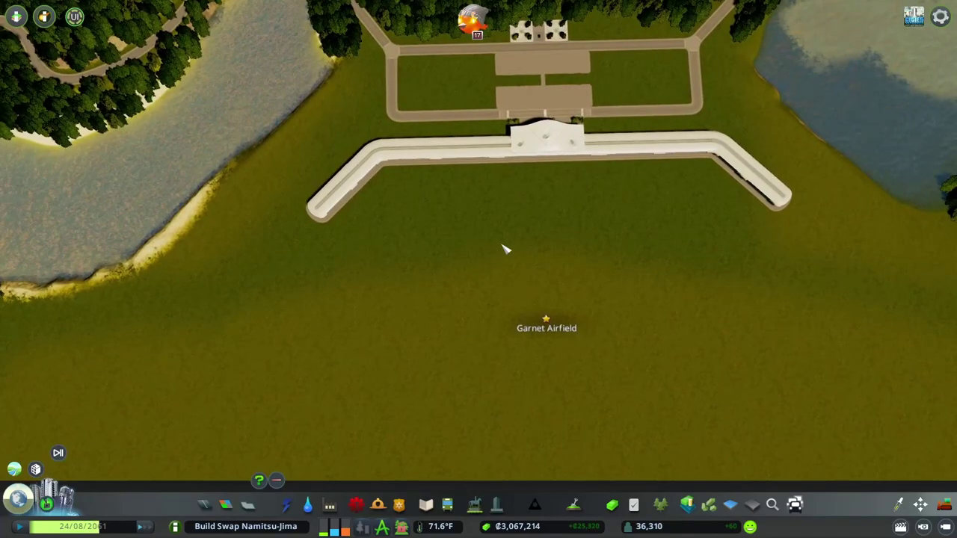
scroll(486, 271, "down", 1)
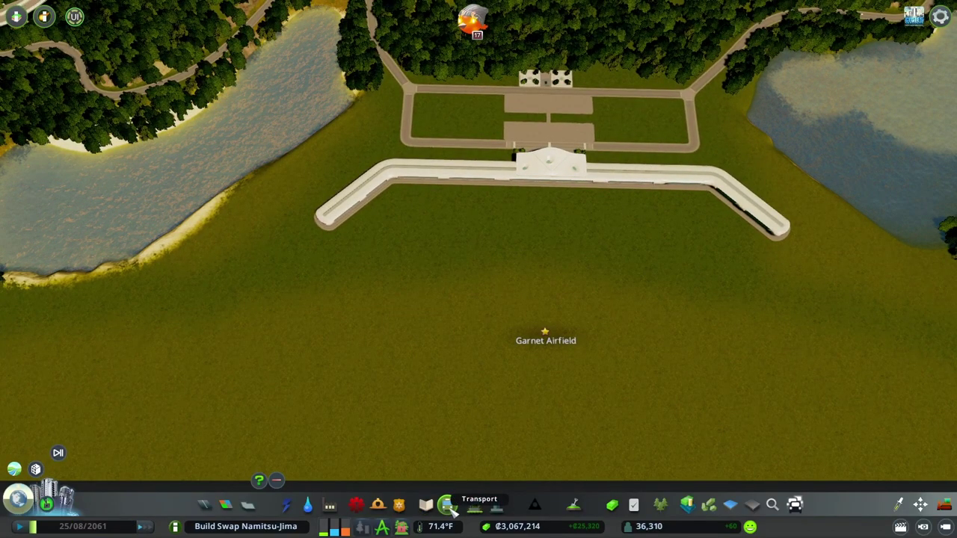
Select an aircraft stand from the airport runway, taxiway and stand pieces
left_click(446, 505)
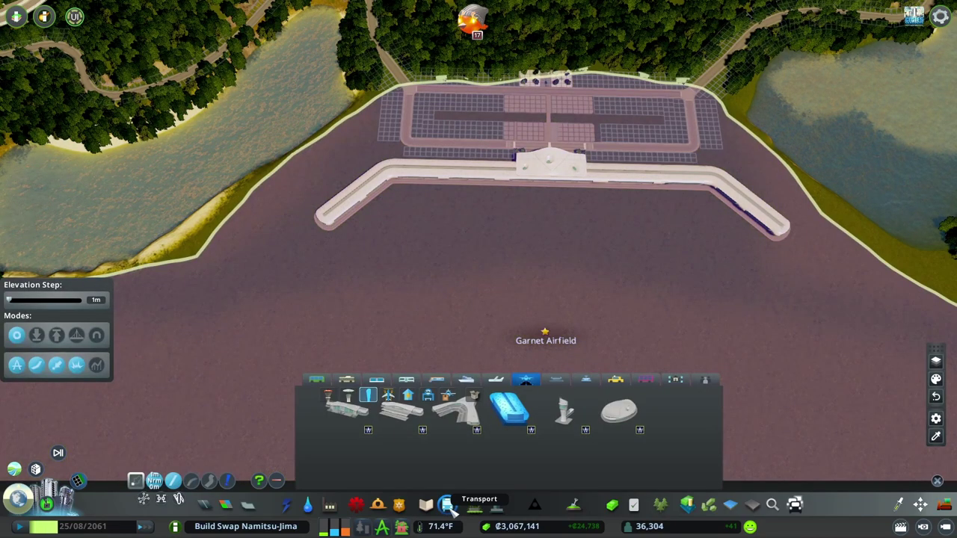
left_click(389, 396)
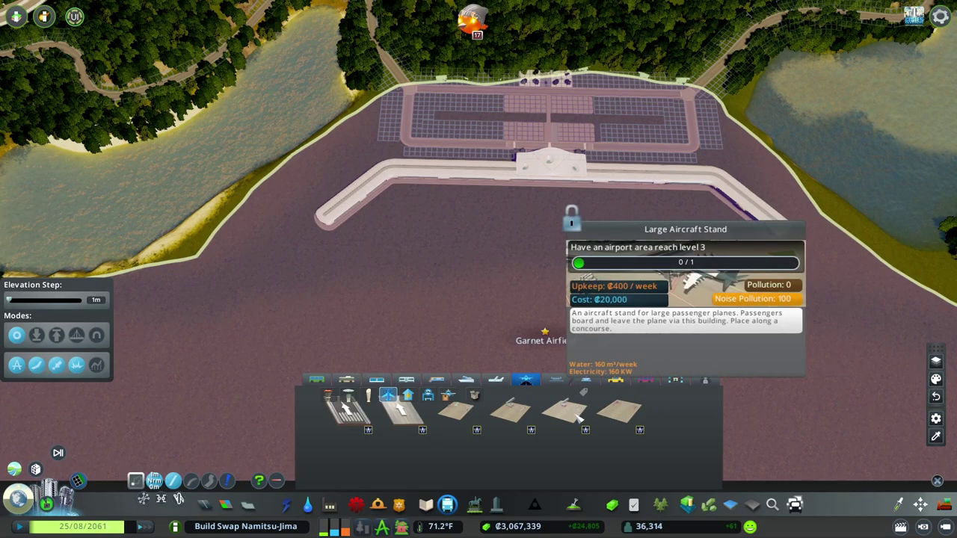
left_click(579, 418)
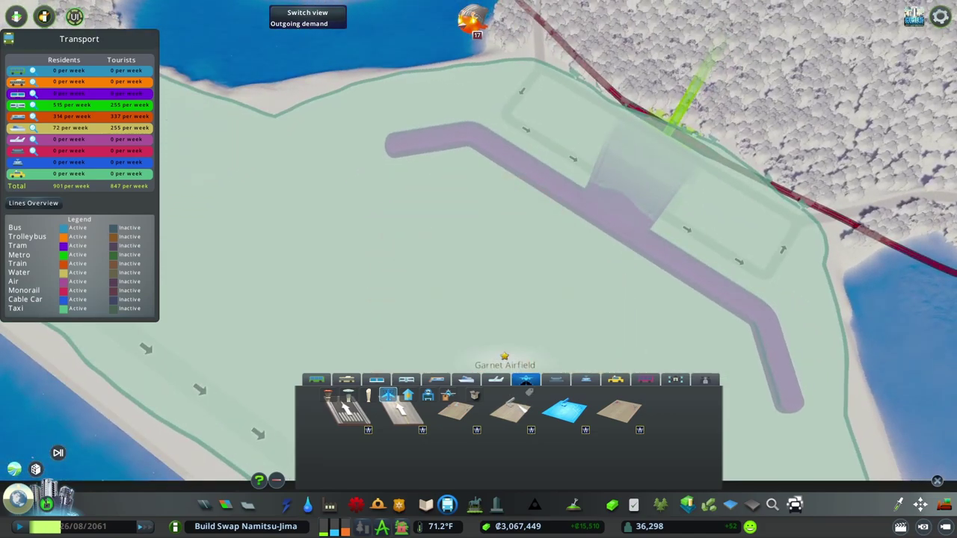
left_click(511, 410)
scroll(475, 251, "up", 5)
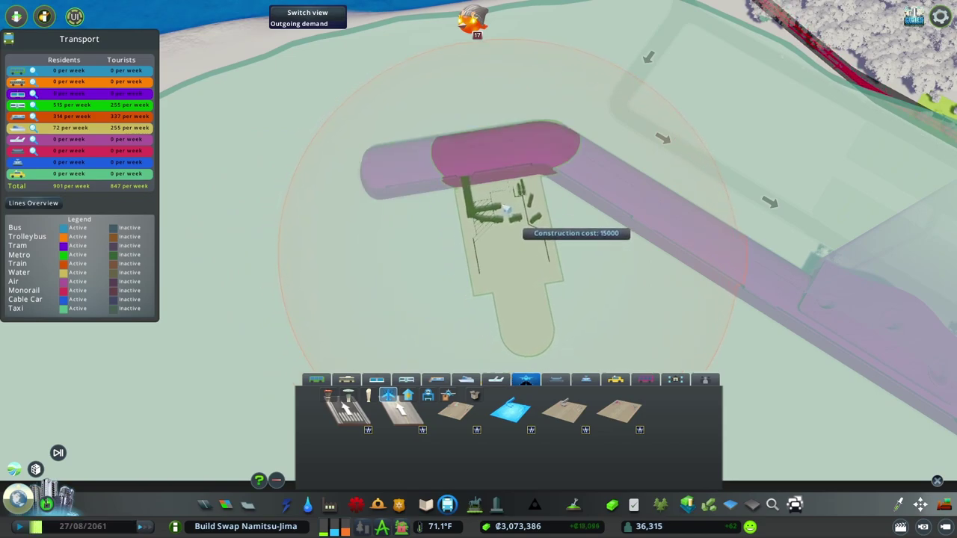
Place two aircraft stands on the concourse, rotating the view between placements
left_click(506, 210)
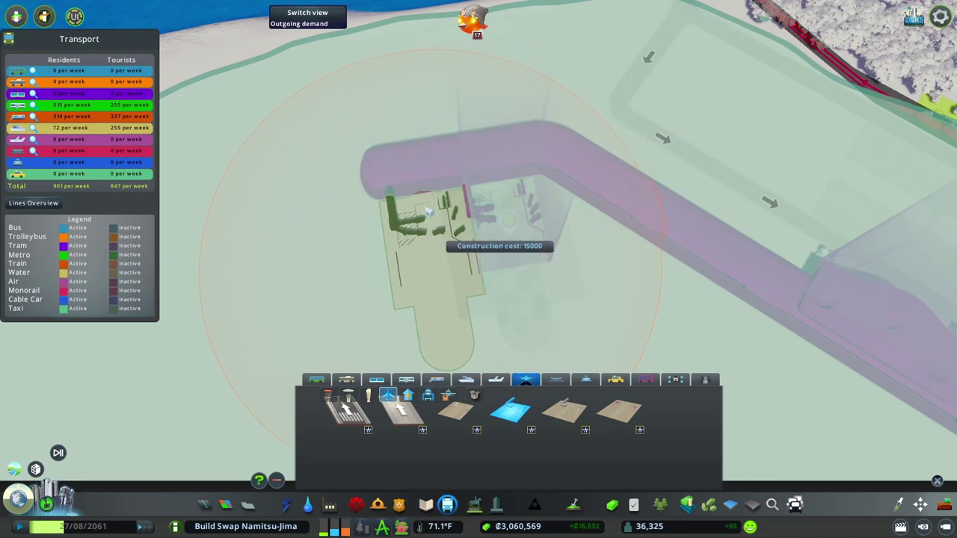
key("q")
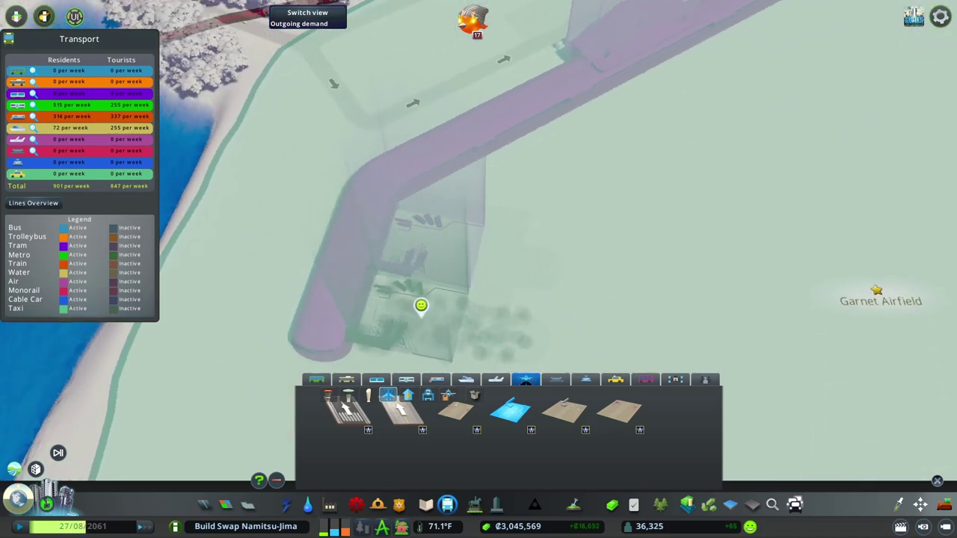
key("q")
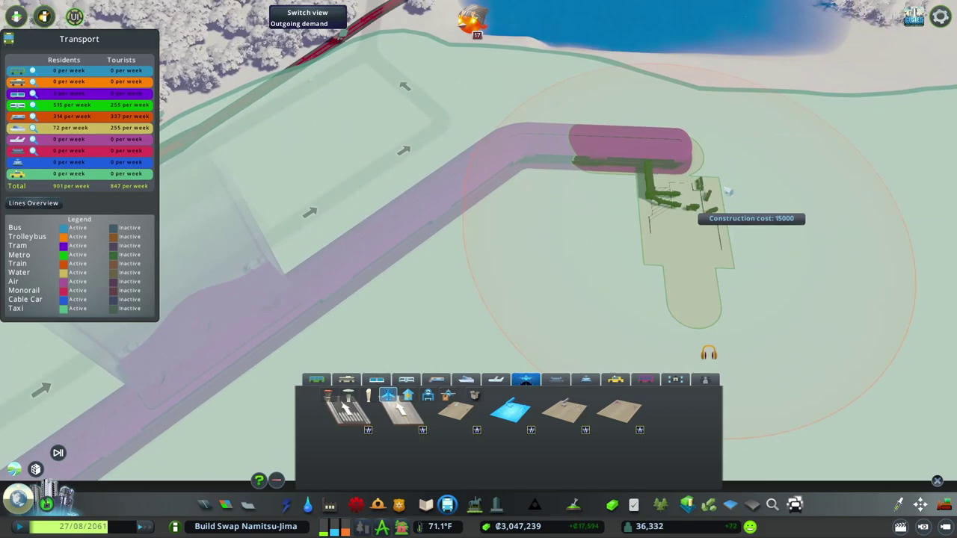
scroll(559, 171, "up", 3)
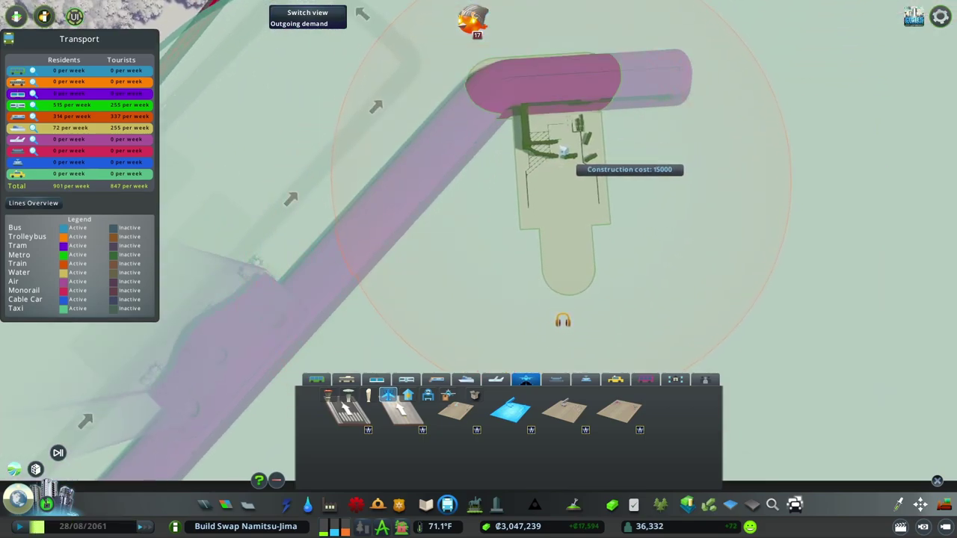
left_click(564, 152)
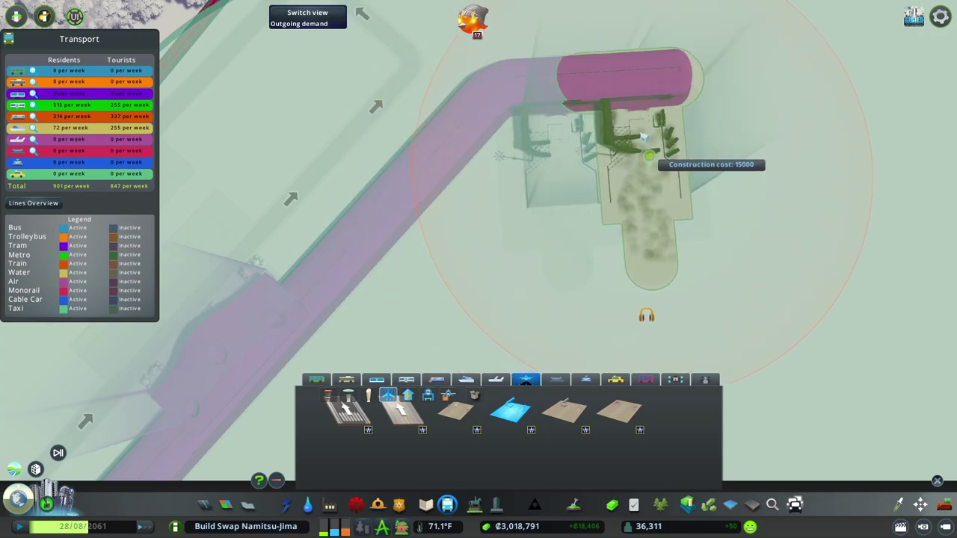
key("q")
scroll(277, 284, "down", 5)
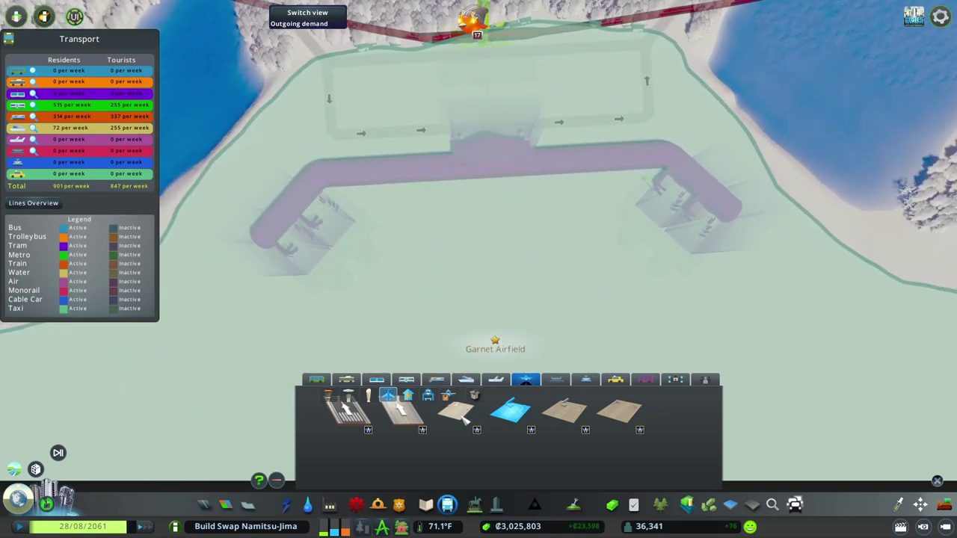
Place seven smaller aircraft stands in a row along the concourse middle
left_click(464, 421)
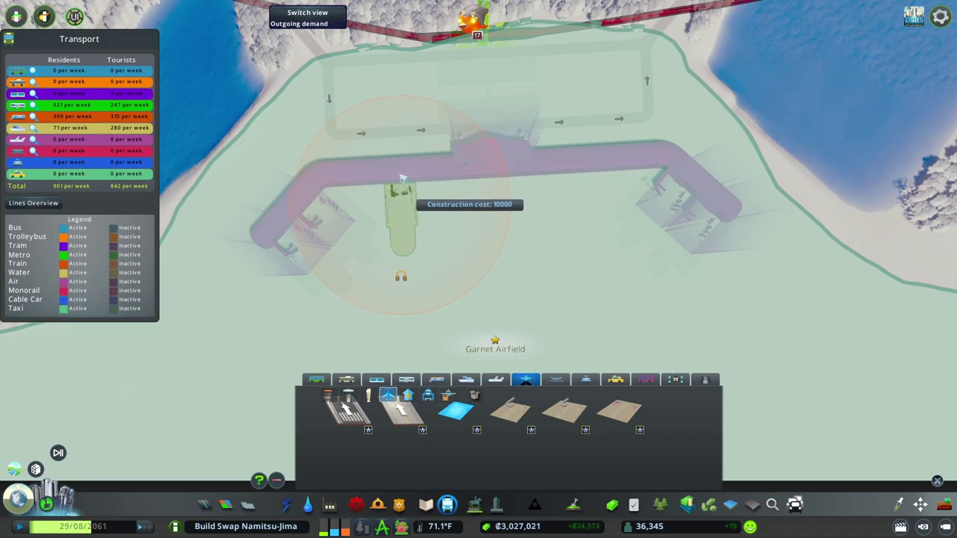
left_click(404, 178)
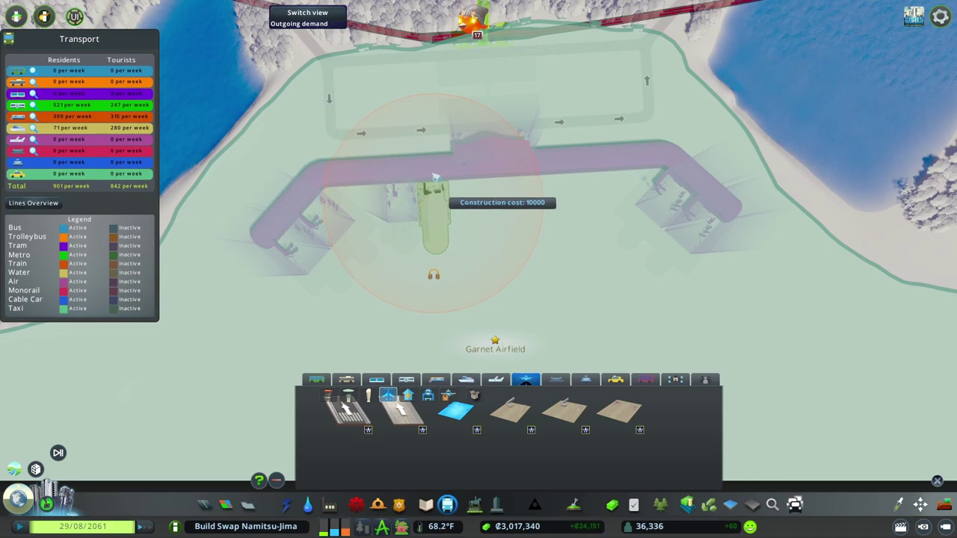
scroll(434, 176, "up", 3)
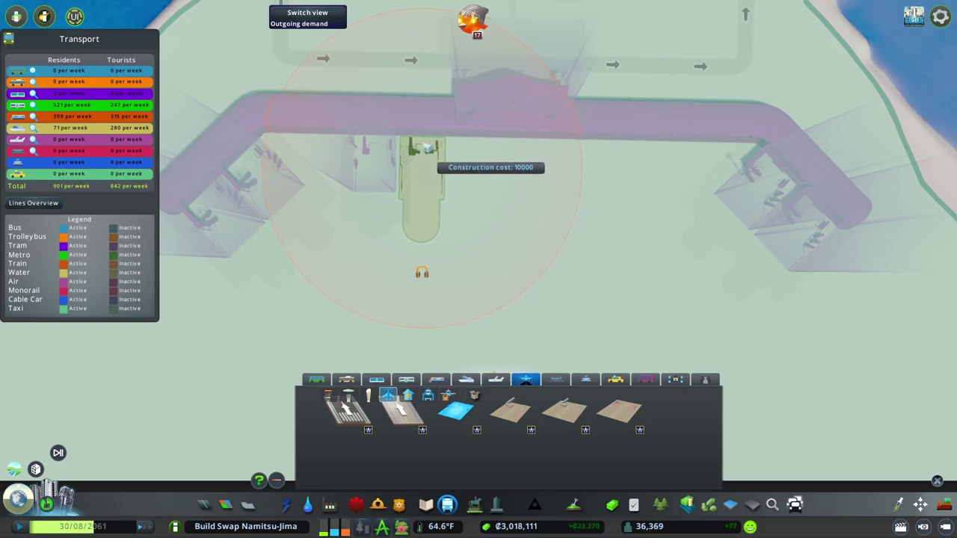
left_click(424, 147)
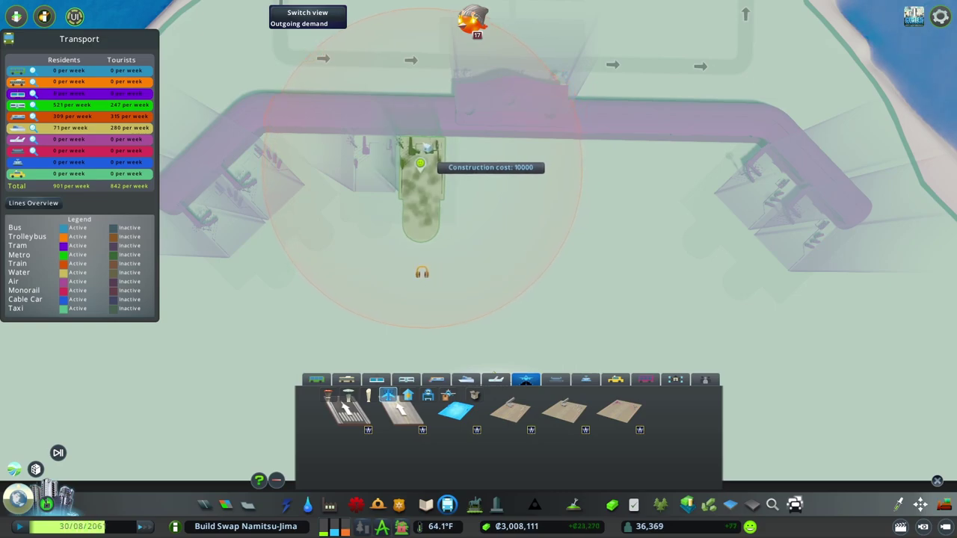
left_click(660, 127)
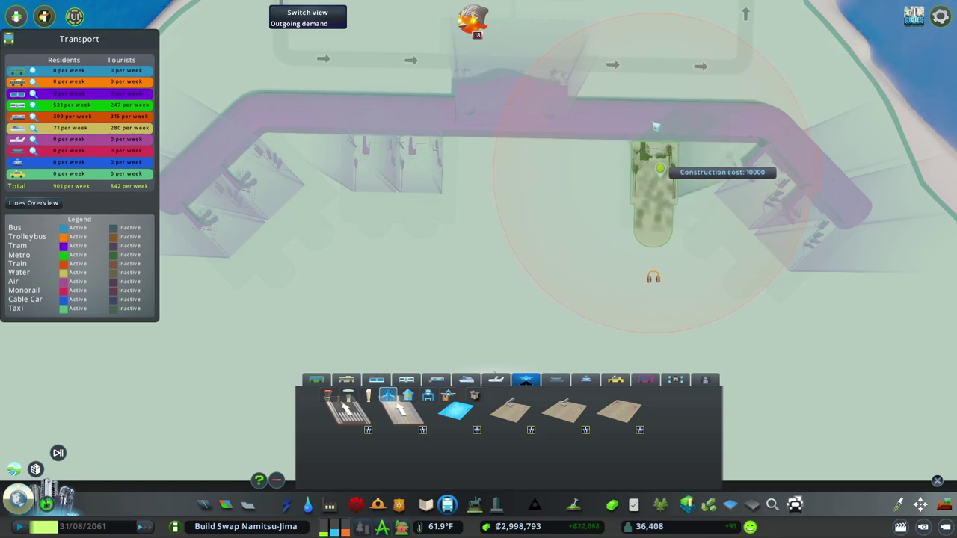
left_click(614, 124)
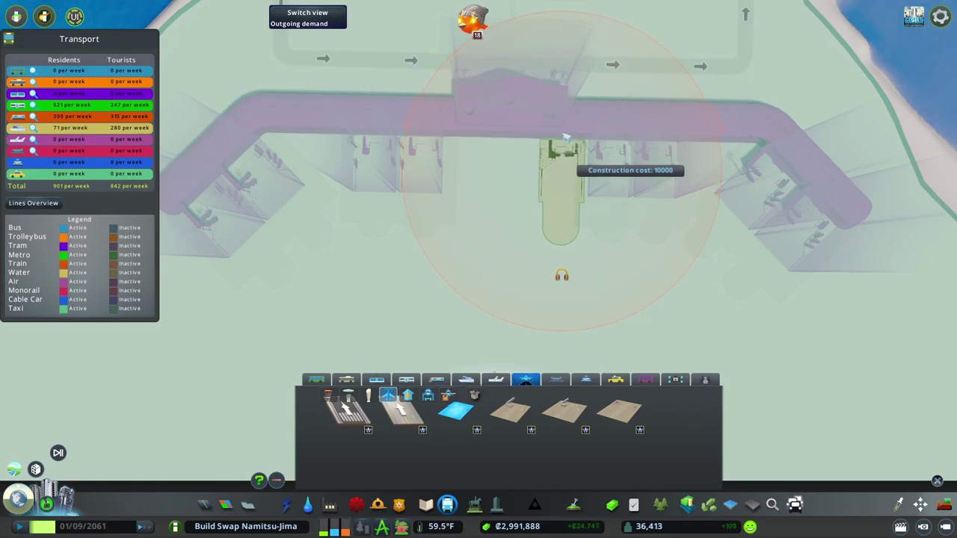
left_click(566, 138)
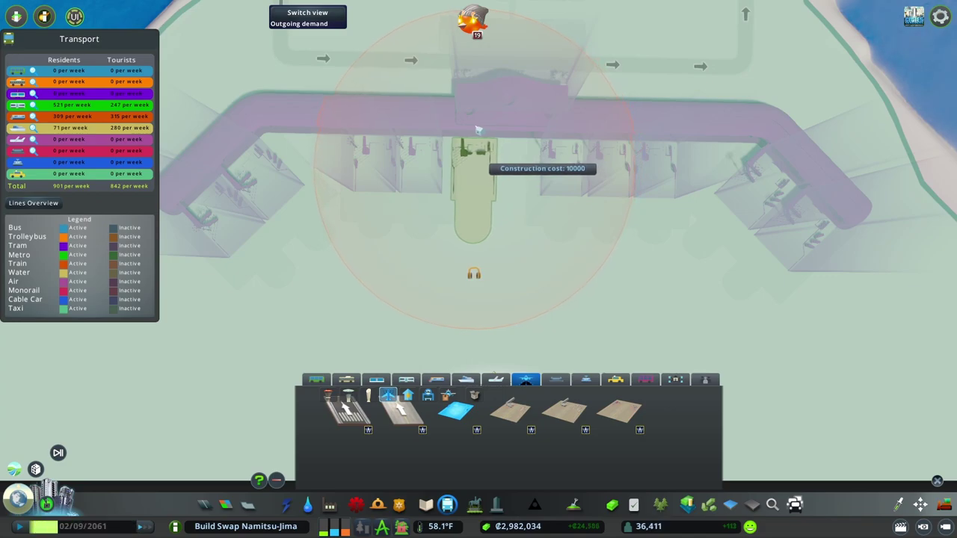
left_click(475, 130)
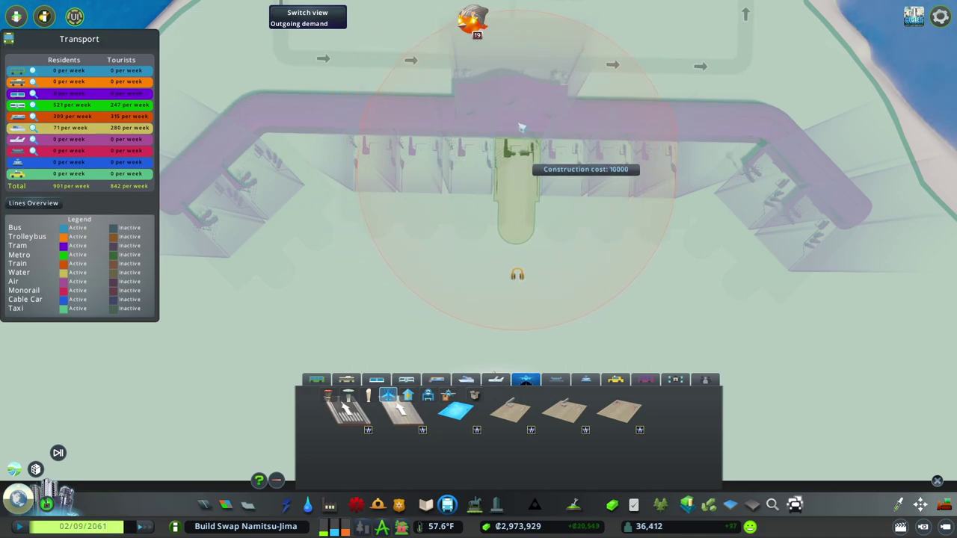
left_click(522, 127)
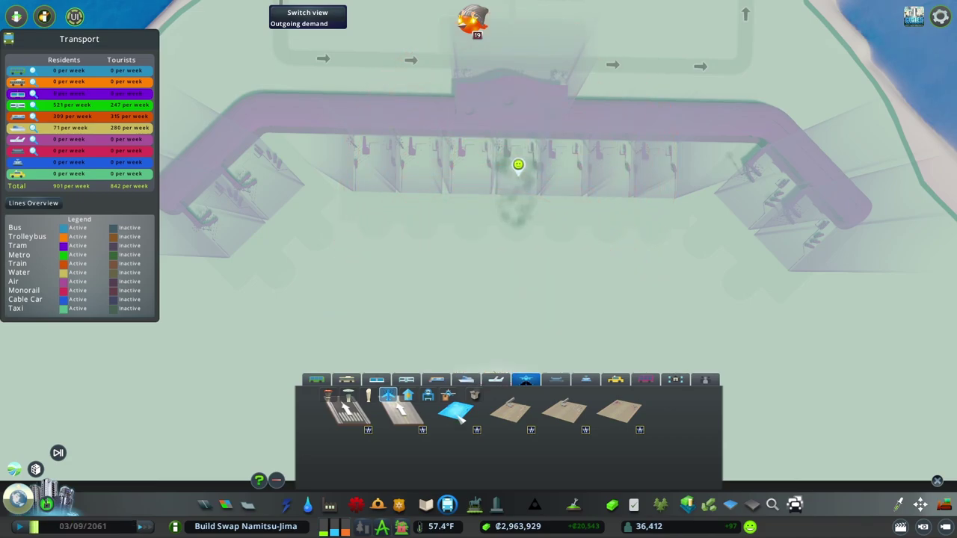
Draw a short left taxiway segment and discard a too-short curve at the right
left_click(404, 412)
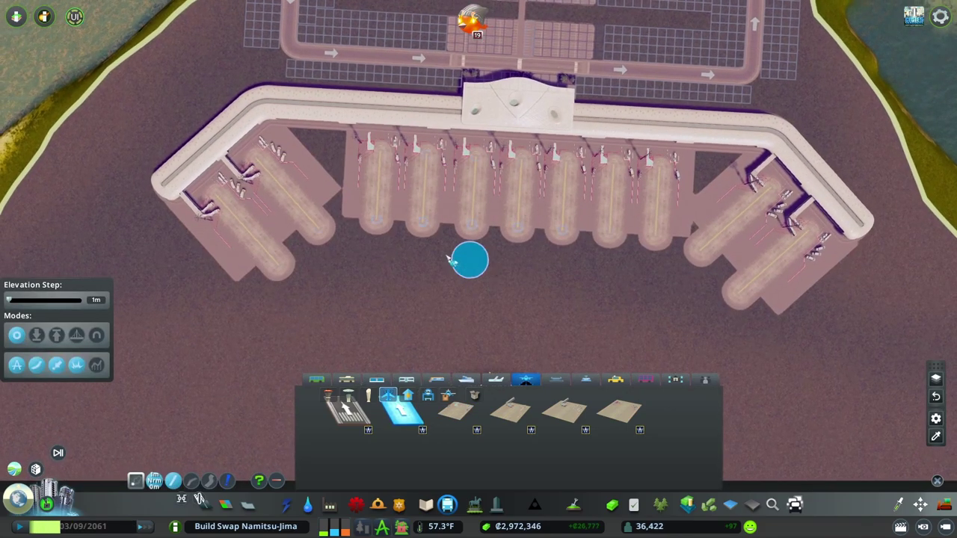
left_click(301, 273)
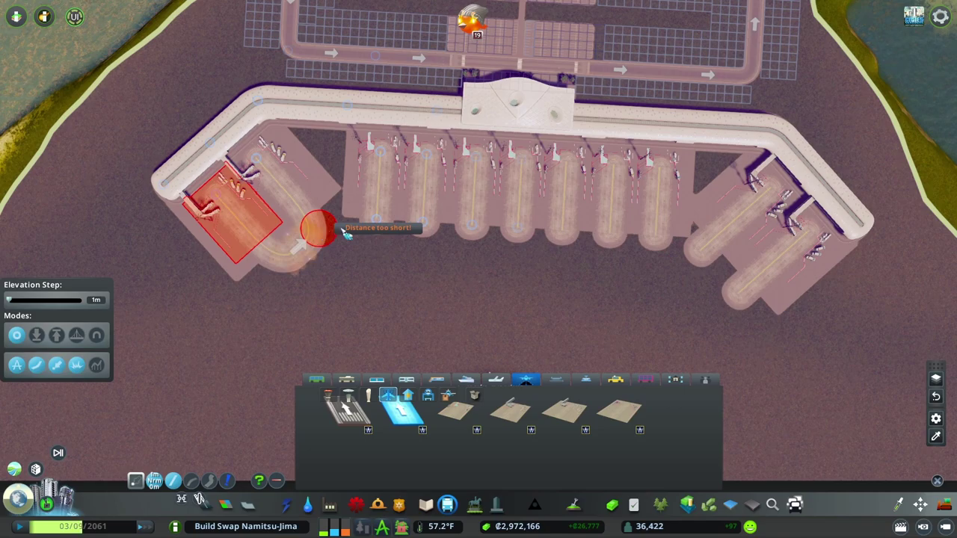
left_click(379, 224)
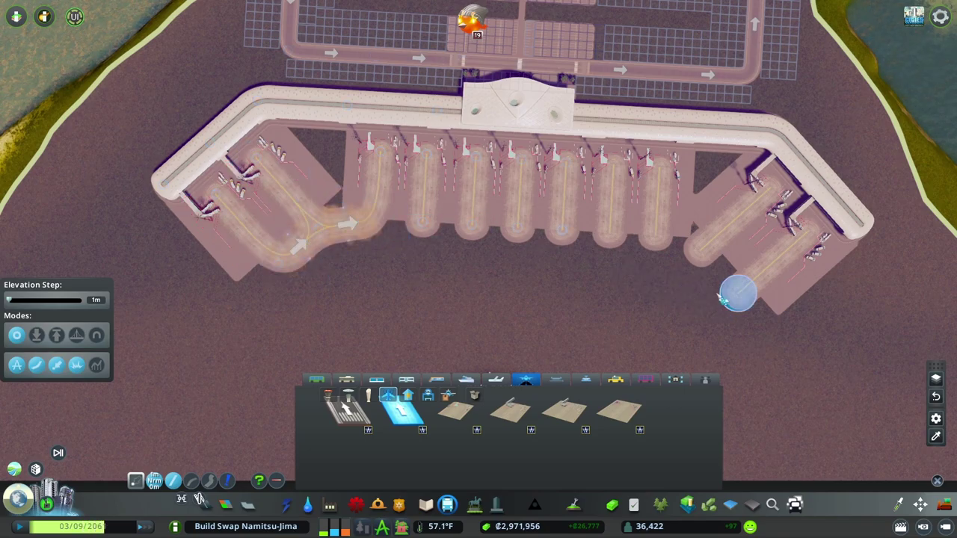
left_click(702, 249)
left_click(736, 295)
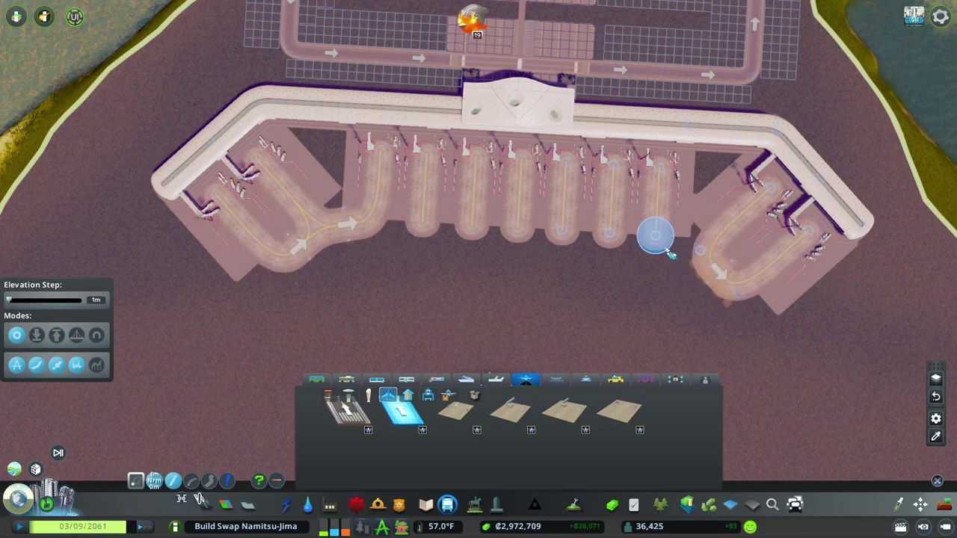
right_click(697, 258)
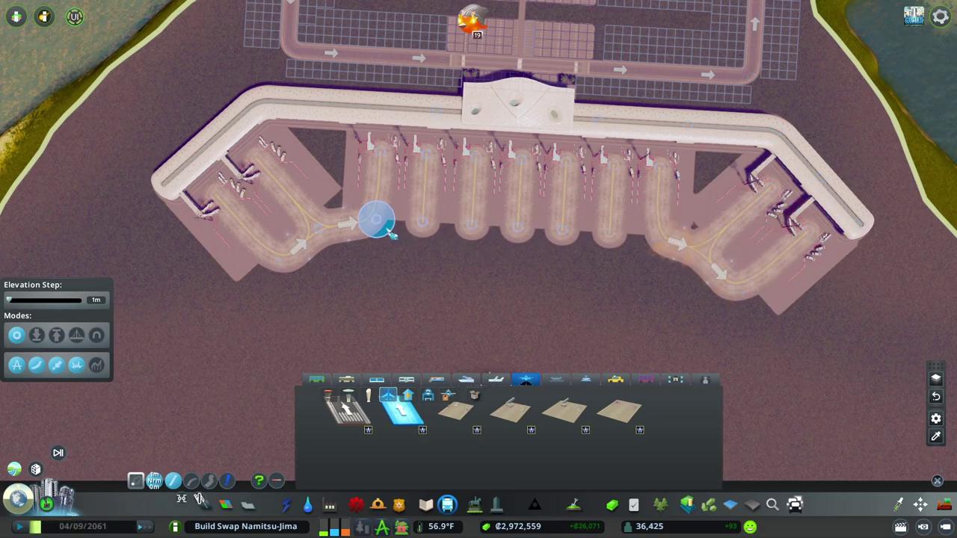
Run a continuous taxiway past the stands from the left wing to the right stands
left_click(378, 220)
left_click(467, 225)
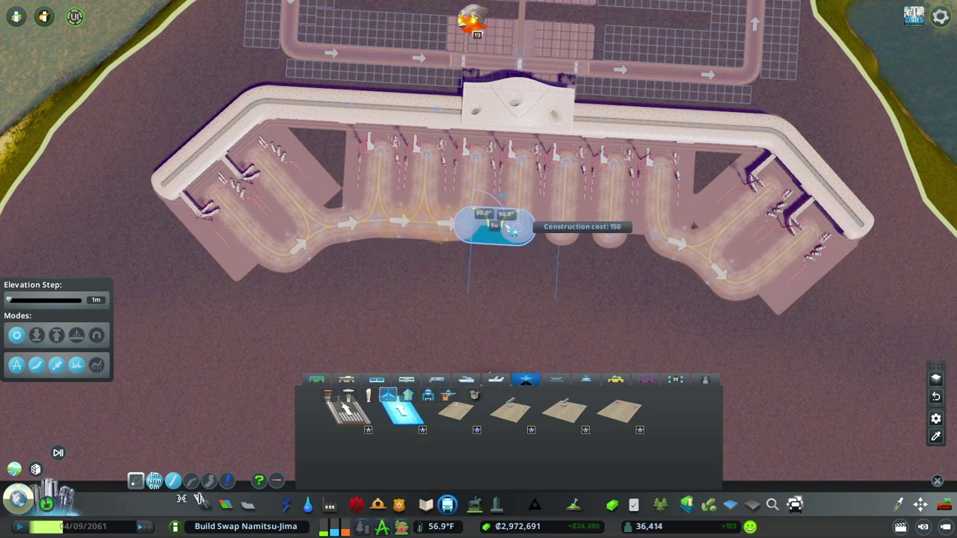
left_click(516, 226)
left_click(561, 232)
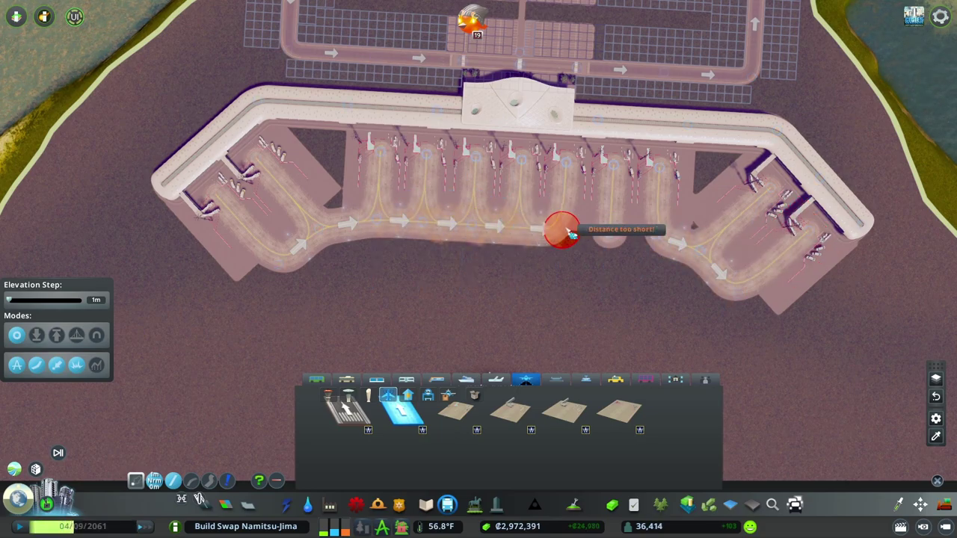
left_click(639, 234)
Choose a terminal building piece and tilt to a low view of the airfield
key("q")
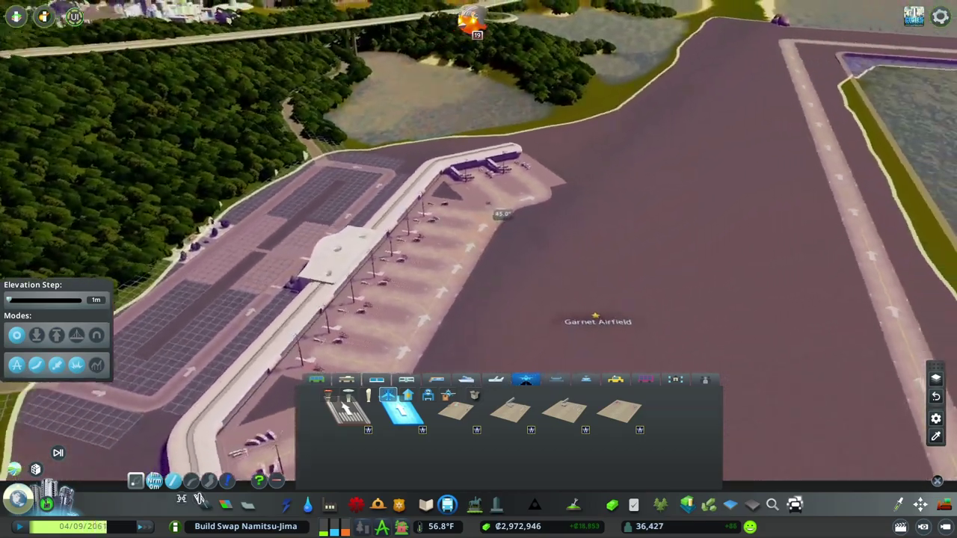
scroll(276, 311, "down", 5)
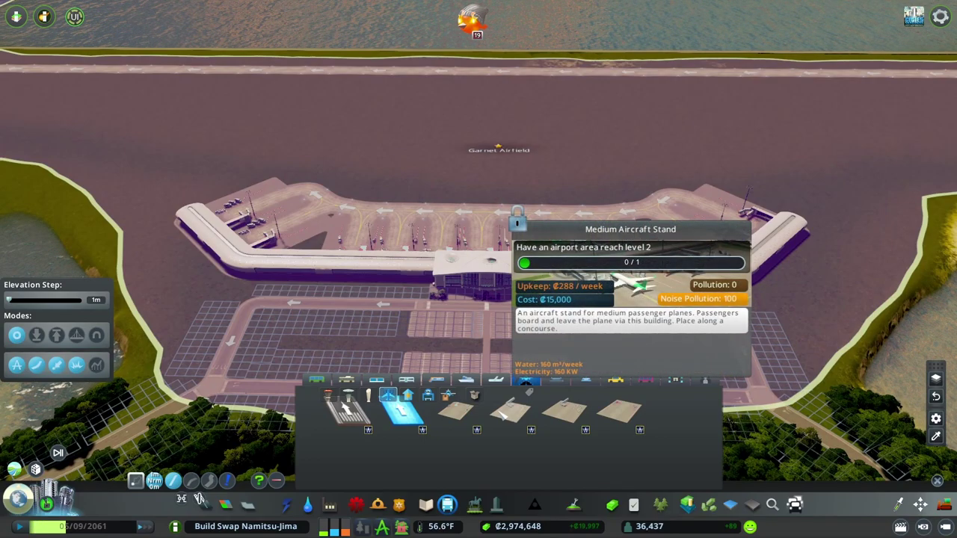
scroll(366, 179, "up", 3)
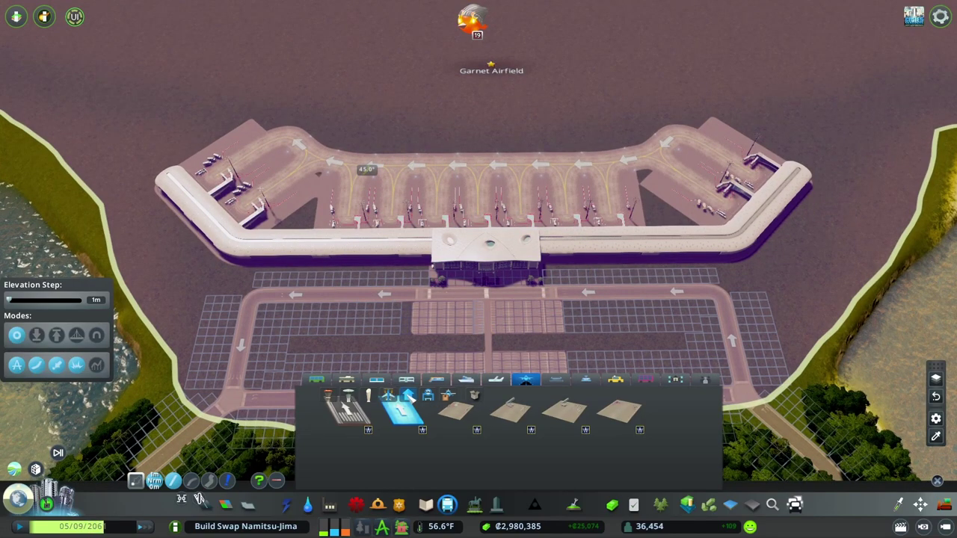
left_click(408, 396)
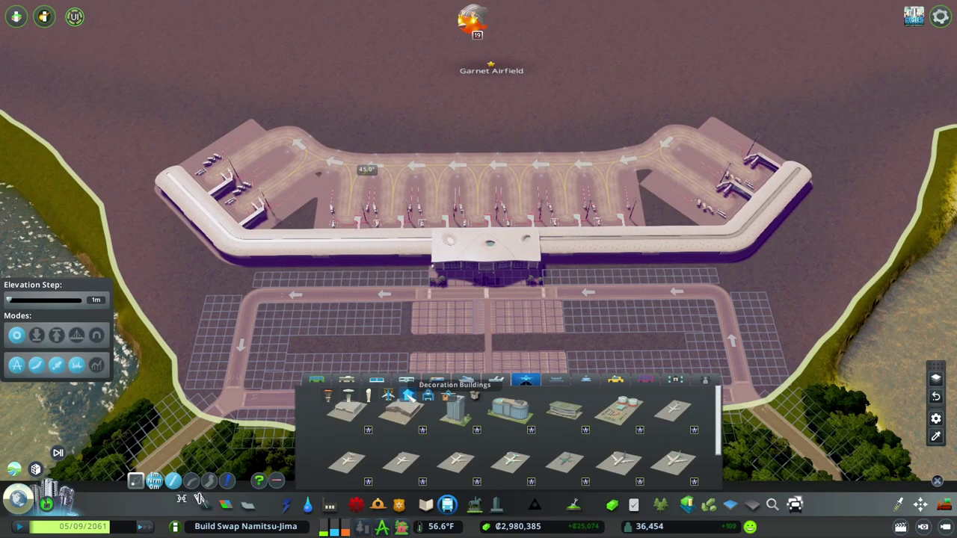
left_click(583, 393)
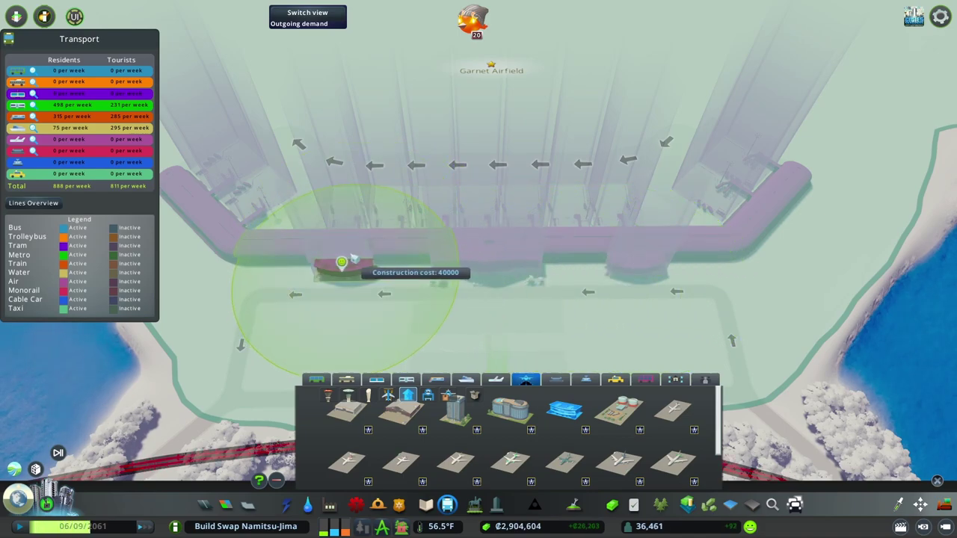
key("r")
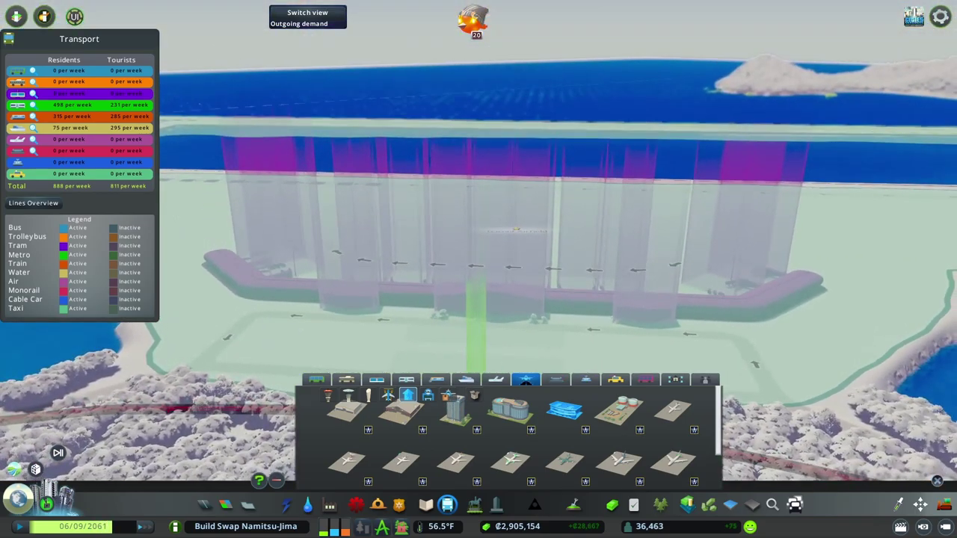
key("r")
Close the transport tools, look over the terminal, and reopen the airport building options
left_click(448, 507)
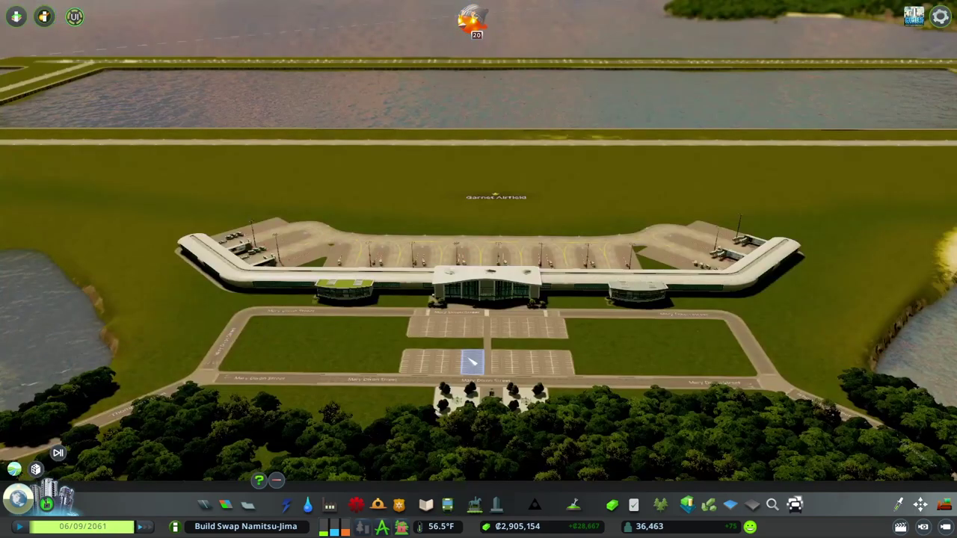
key("f")
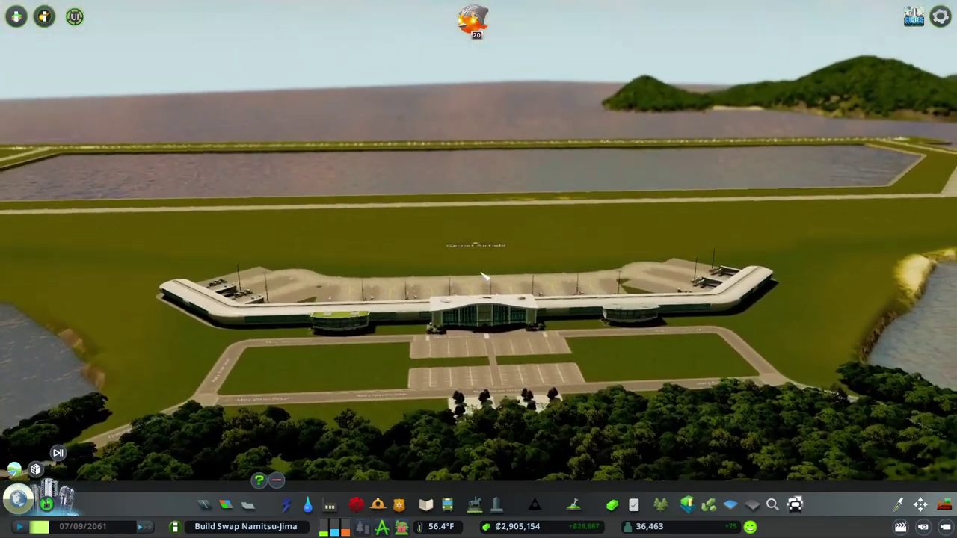
key("f")
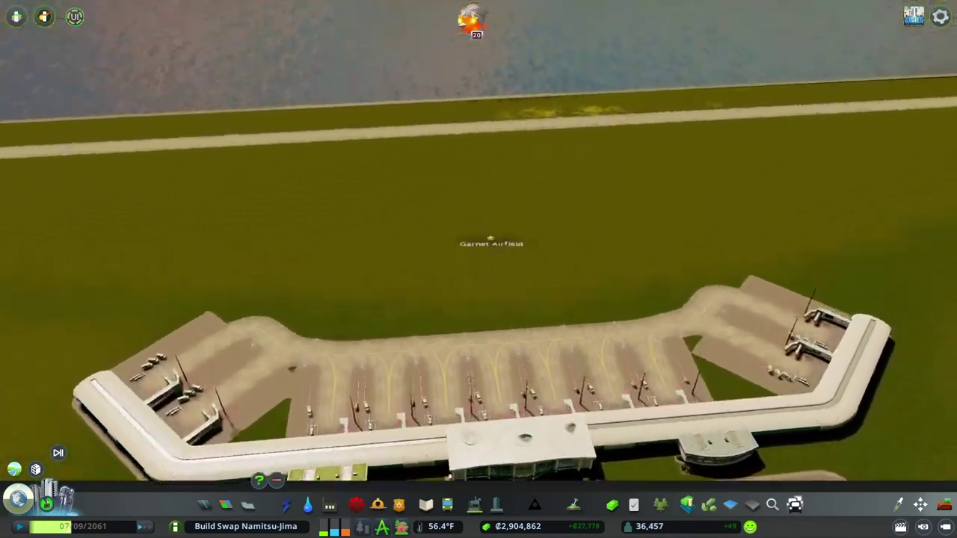
key("r")
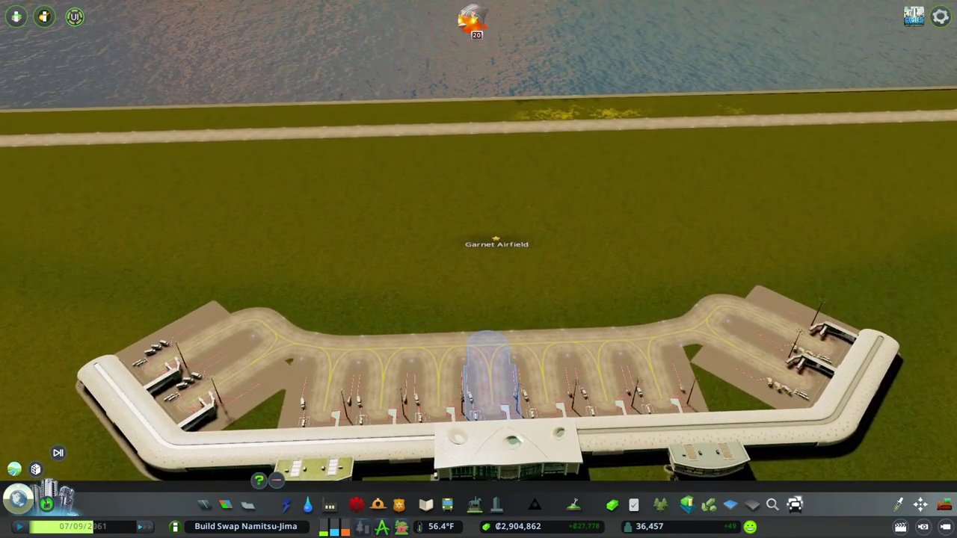
left_click(447, 505)
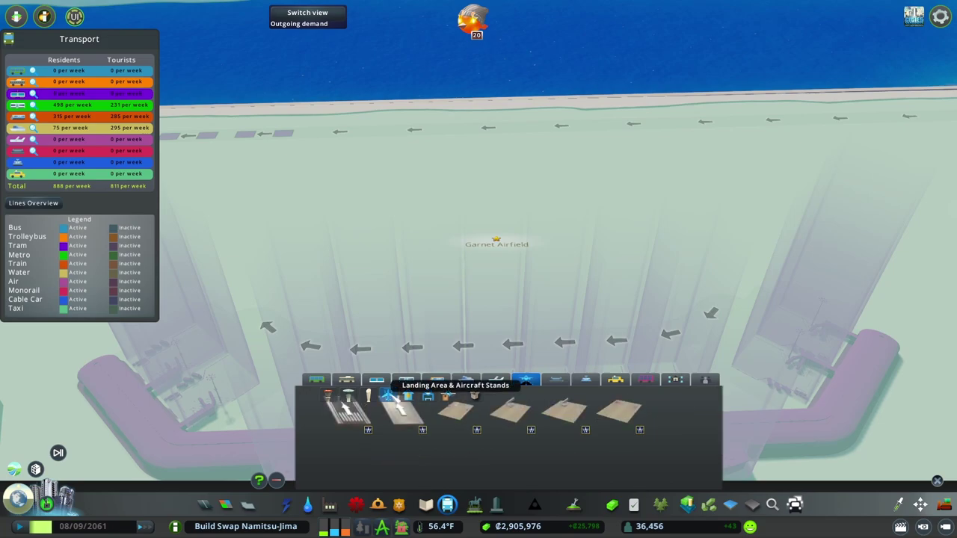
Add concourse extensions at the terminal's right and left ends
left_click(369, 395)
left_click(570, 423)
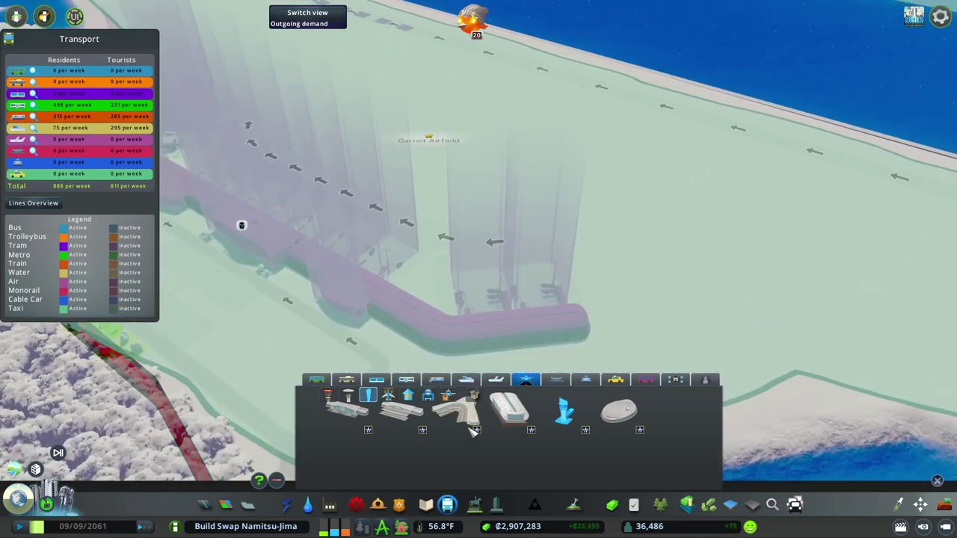
left_click(508, 410)
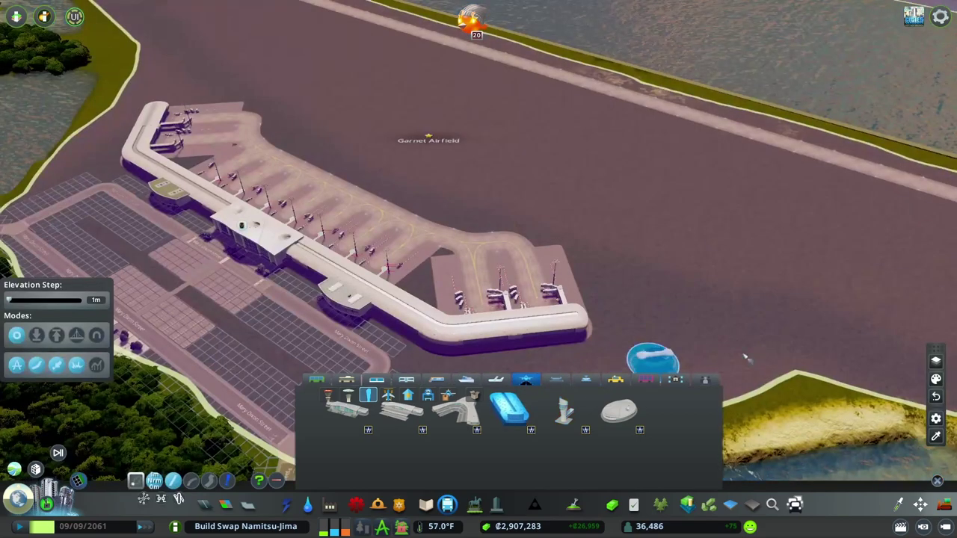
scroll(748, 351, "up", 2)
scroll(836, 263, "up", 2)
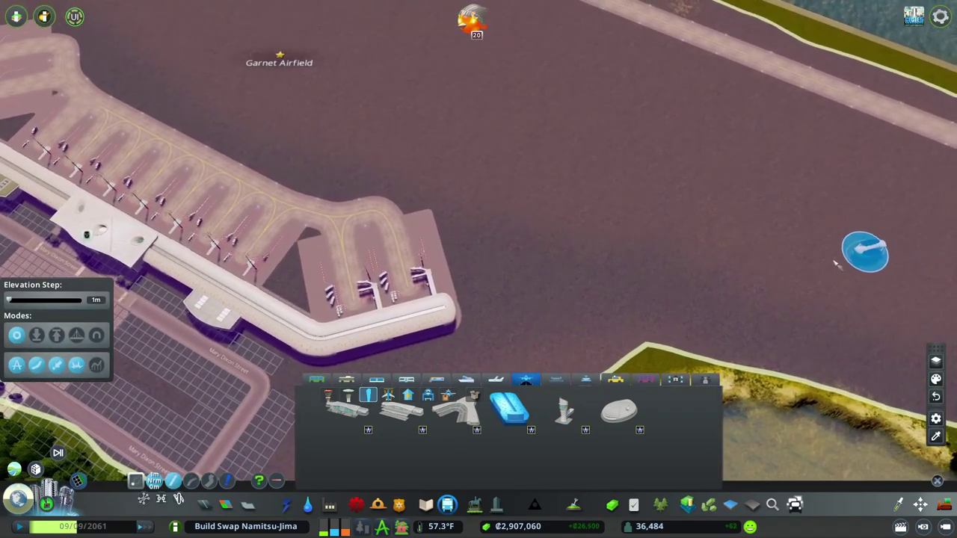
scroll(673, 269, "up", 2)
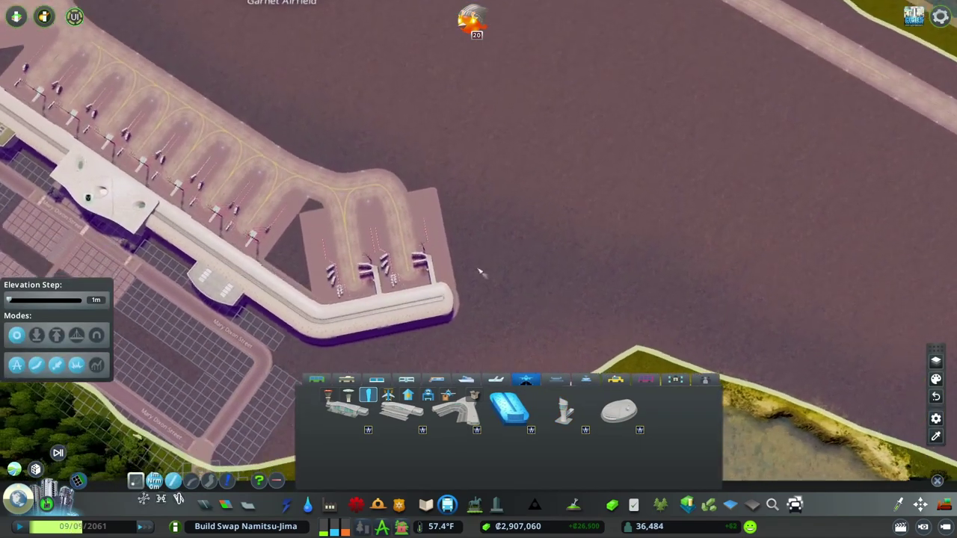
left_click(532, 287)
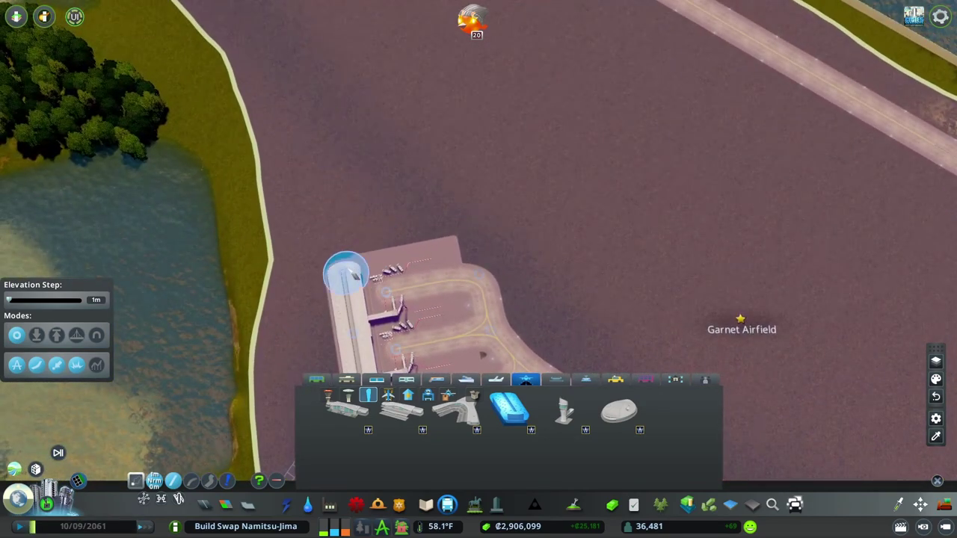
left_click(335, 275)
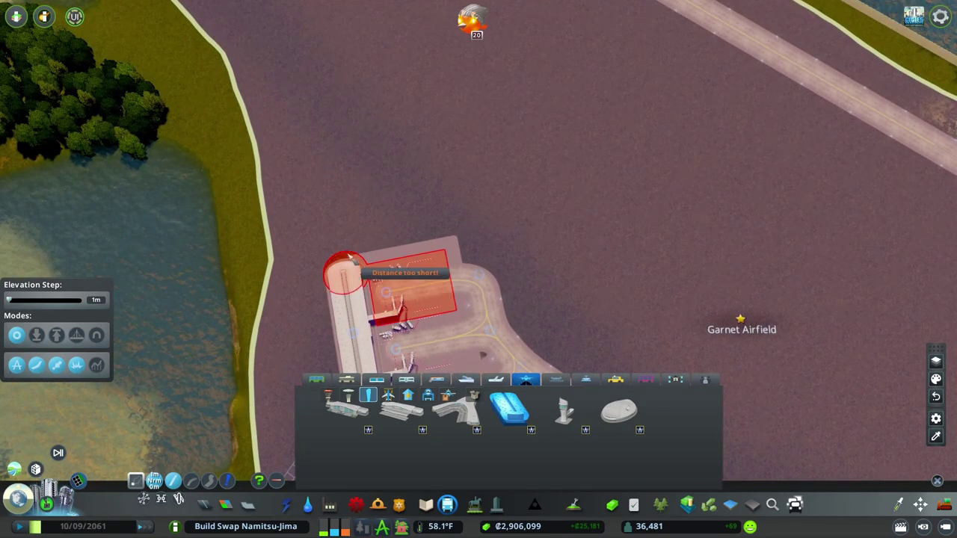
left_click(343, 195)
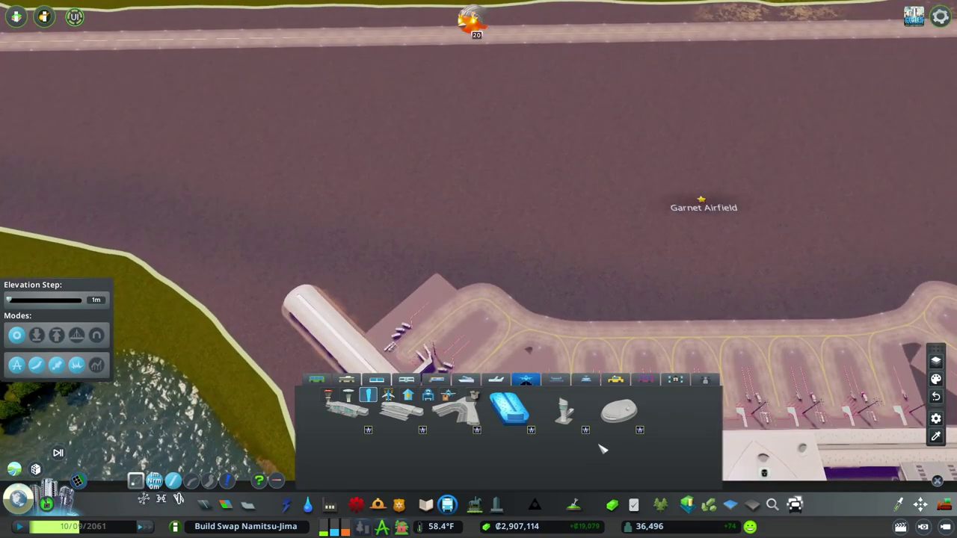
Place a control tower on each new concourse extension
left_click(566, 410)
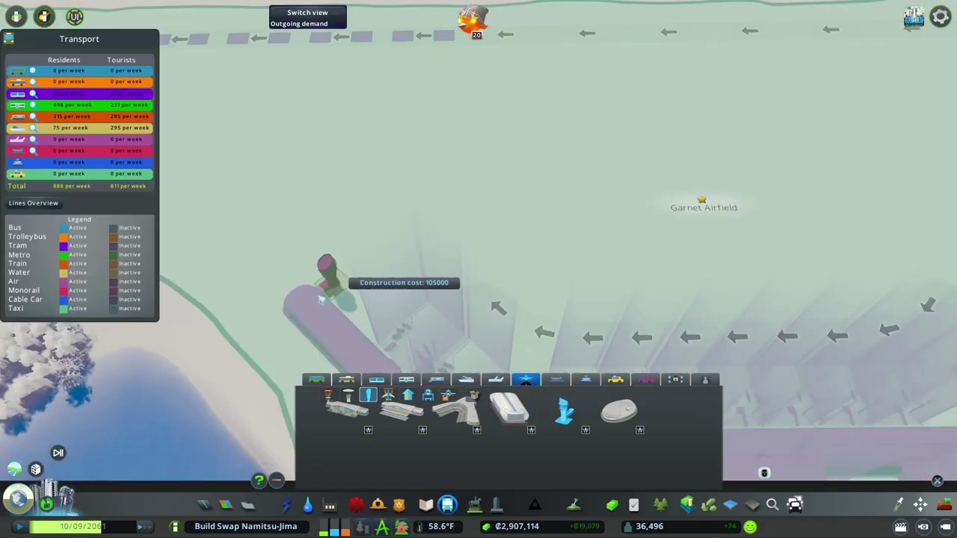
left_click(323, 297)
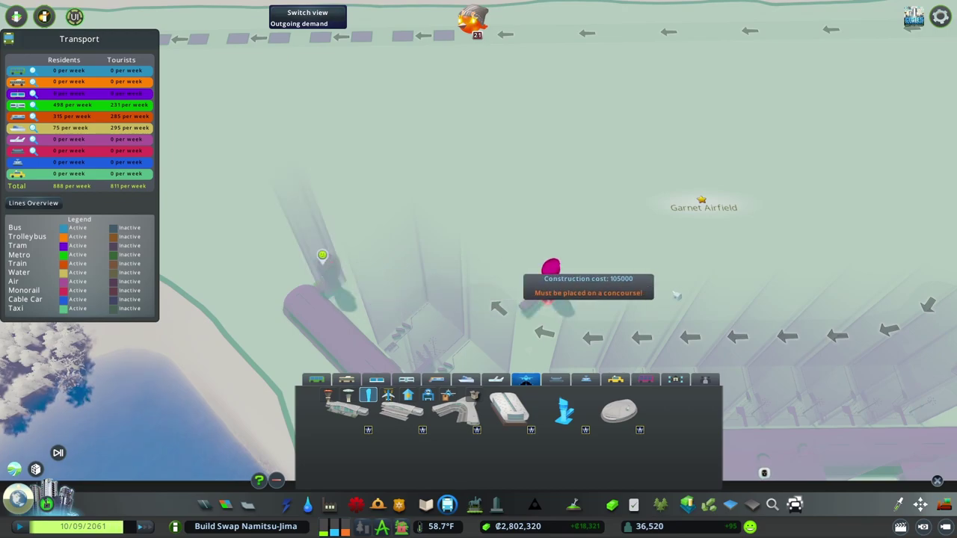
key("e")
scroll(946, 326, "down", 3)
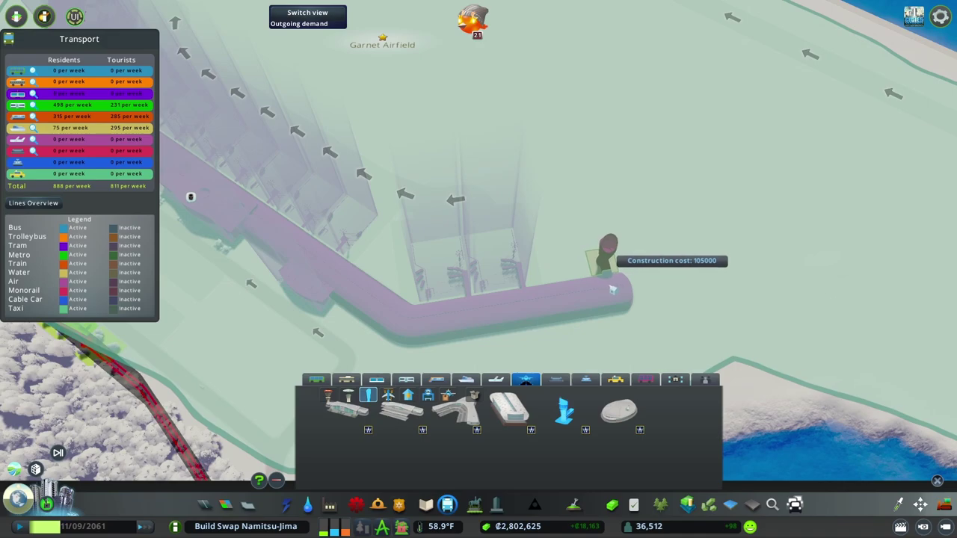
left_click(614, 289)
left_click_drag(610, 251, 568, 225)
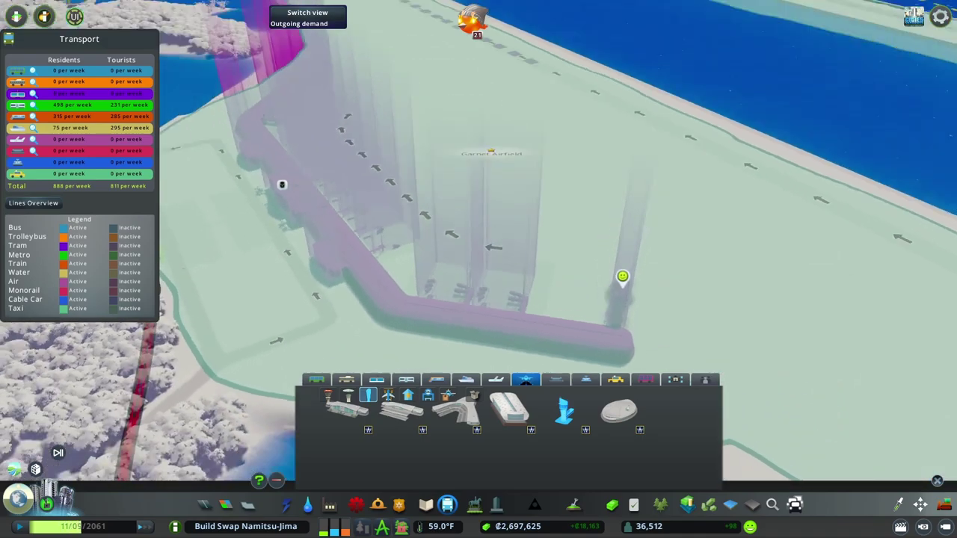
Orbit from a low view to top-down over Garnet Airfield, then reopen the Transport panel
key("Escape")
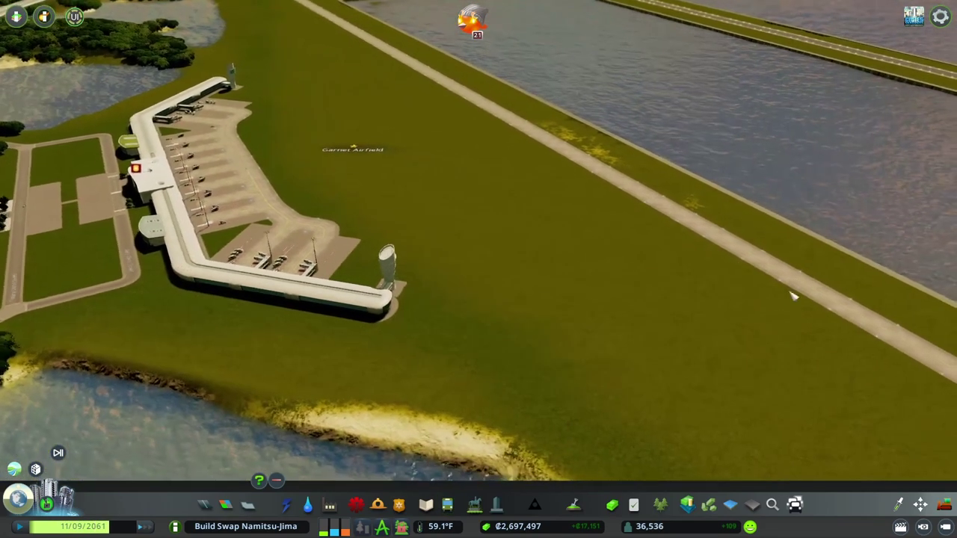
left_click_drag(915, 357, 679, 220)
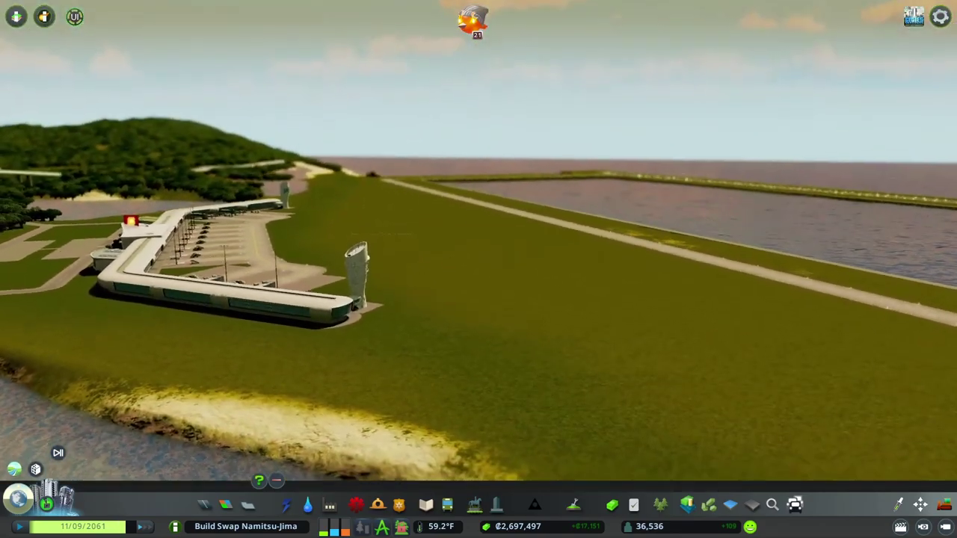
left_click_drag(423, 89, 423, 153)
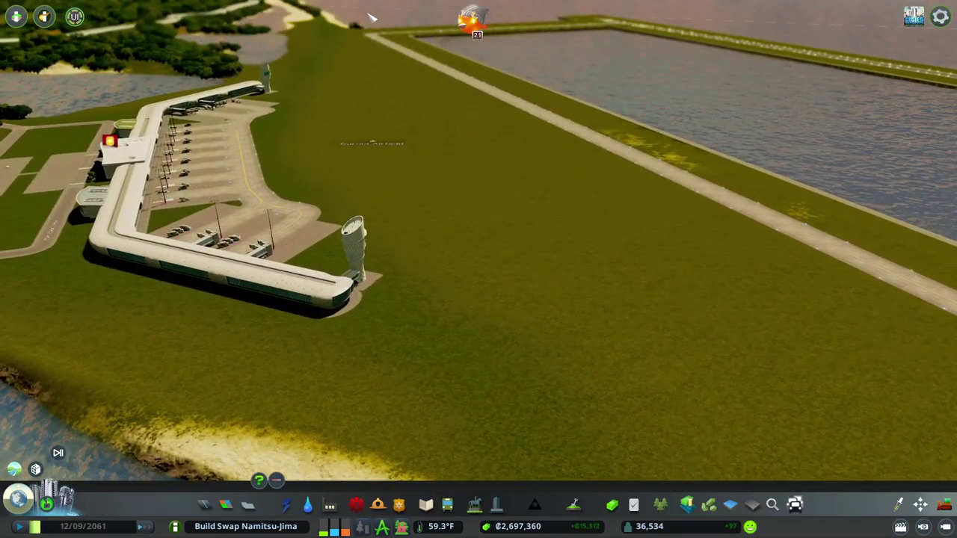
mouse_move(370, 16)
left_mouse_down()
mouse_move(352, 68)
mouse_move(483, 271)
mouse_move(452, 280)
mouse_move(386, 397)
mouse_move(124, 505)
left_mouse_up()
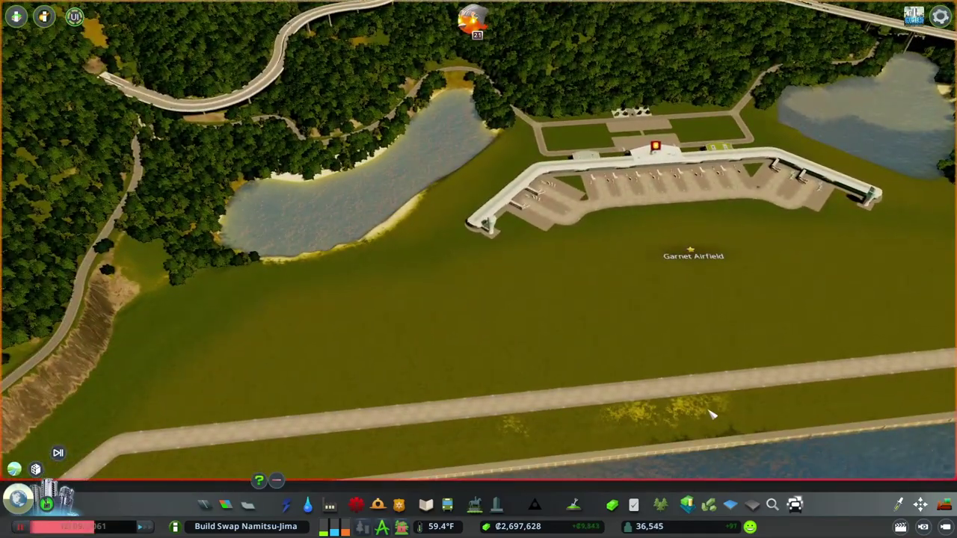
left_click_drag(712, 415, 509, 299)
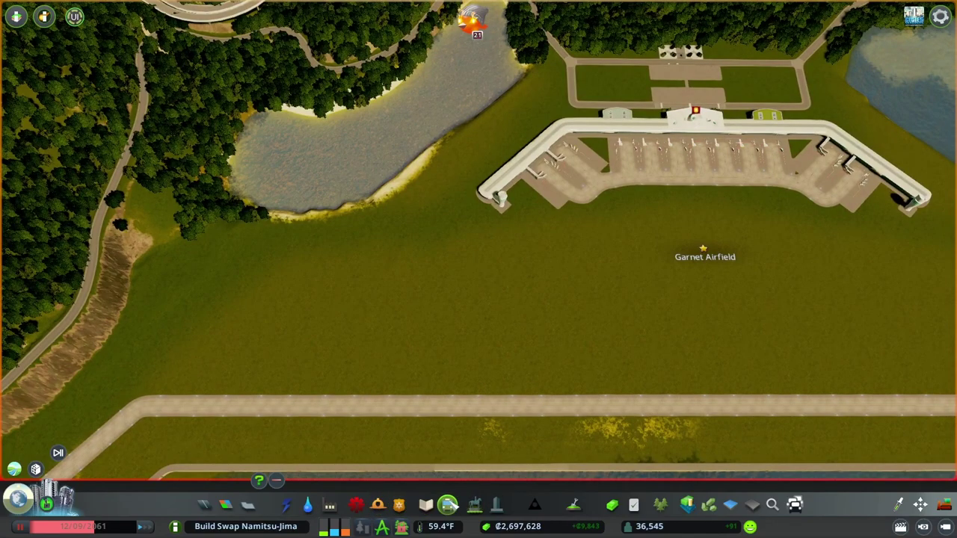
left_click(448, 504)
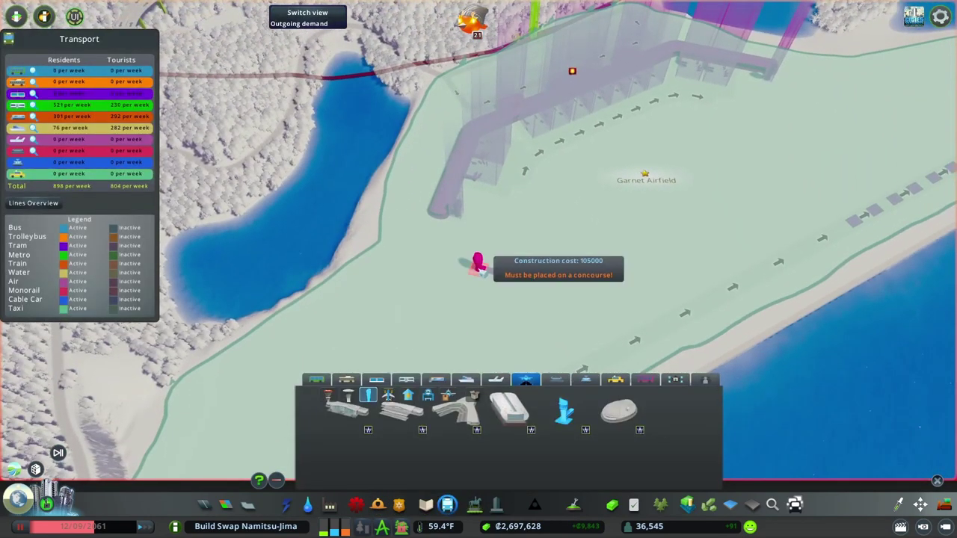
Build two taxiway segments linking the area below the terminal apron to it
left_click(399, 398)
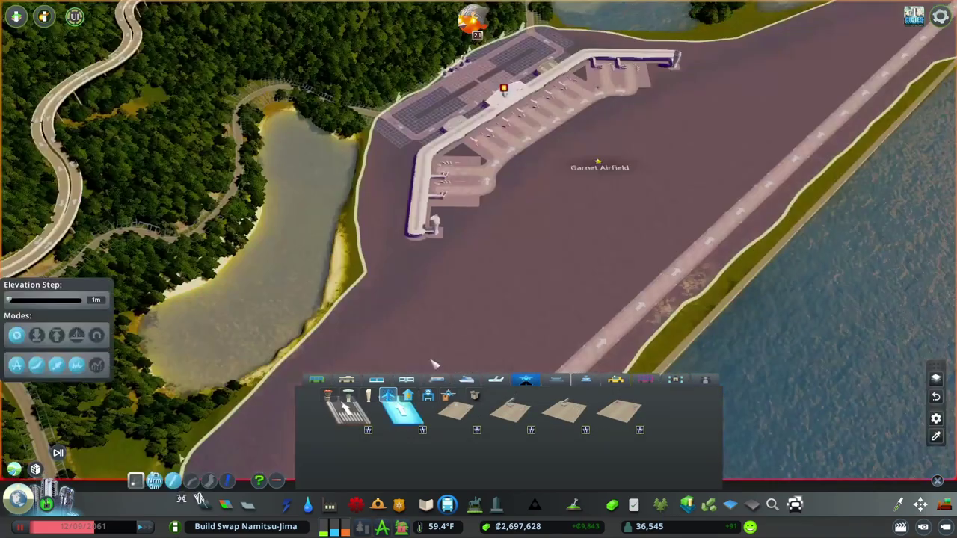
scroll(491, 231, "up", 3)
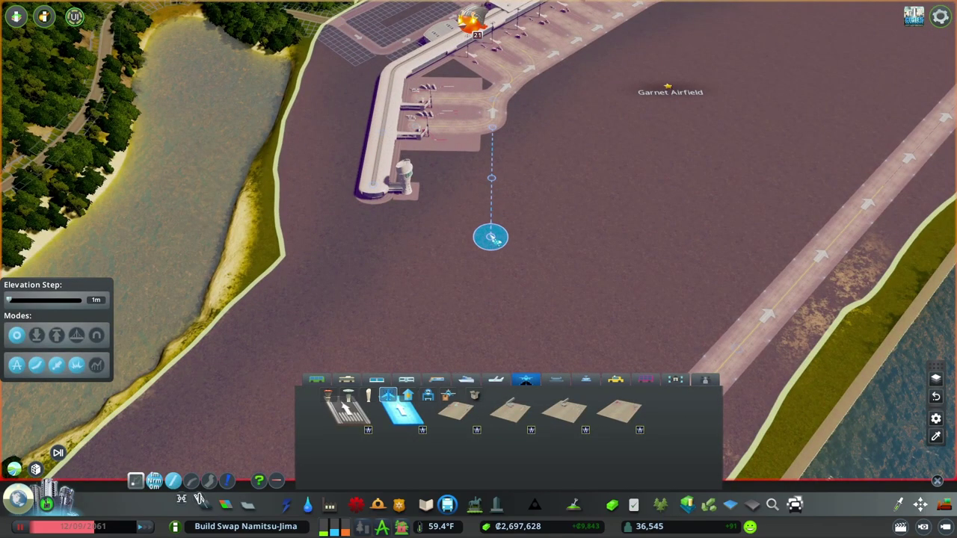
left_click(491, 234)
left_click(491, 123)
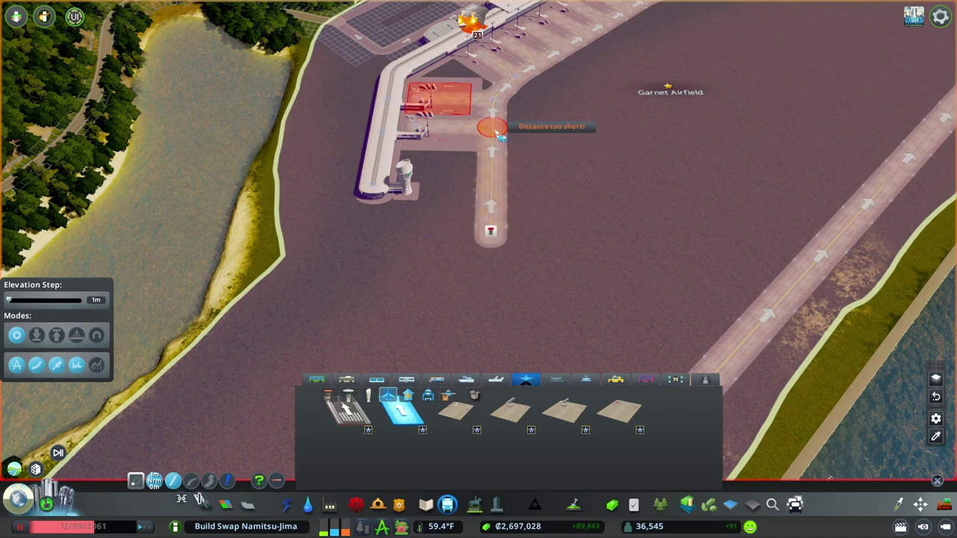
key("e")
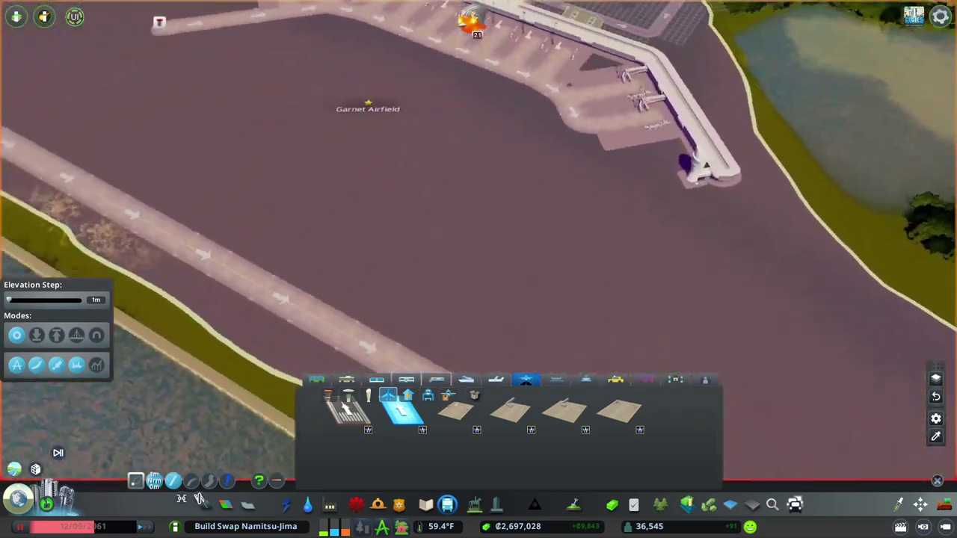
key("e")
left_click(613, 152)
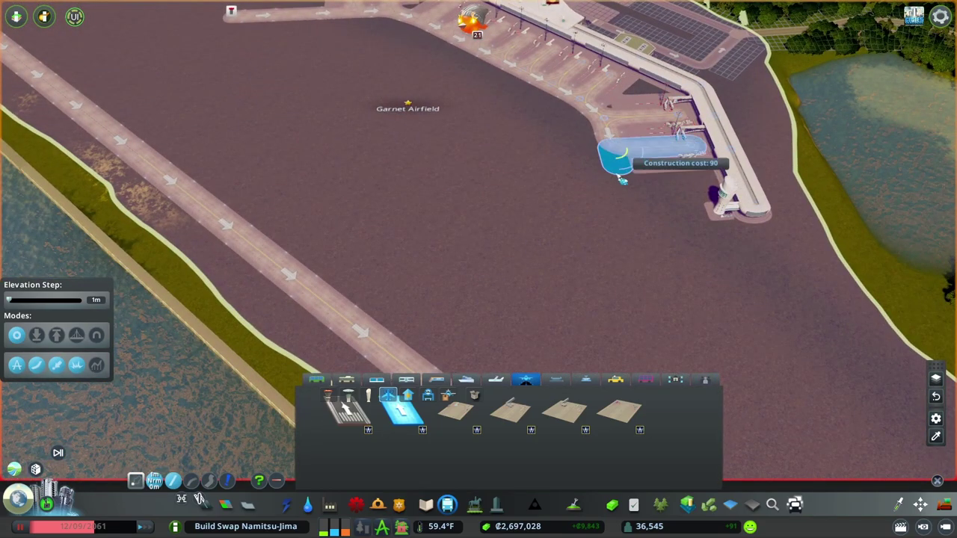
left_click(654, 263)
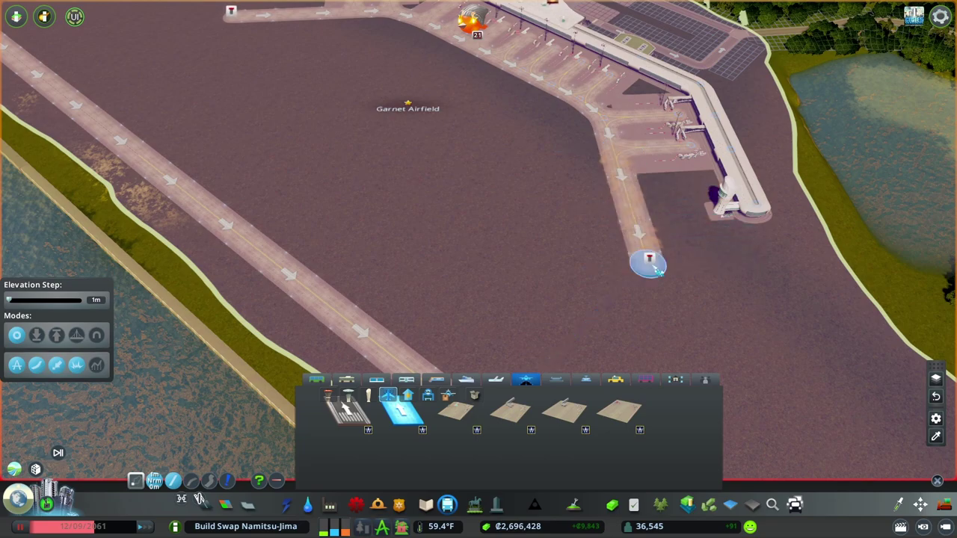
key("e")
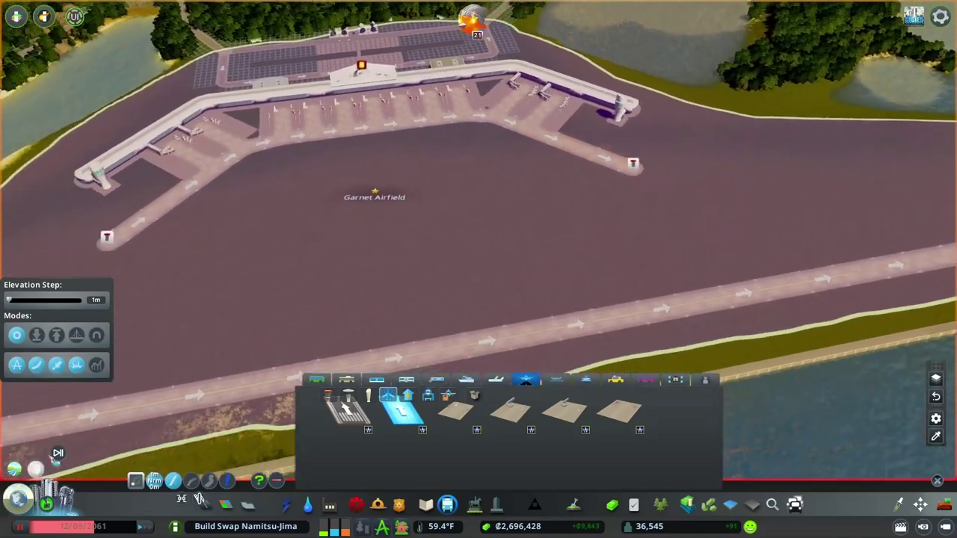
scroll(478, 265, "down", 3)
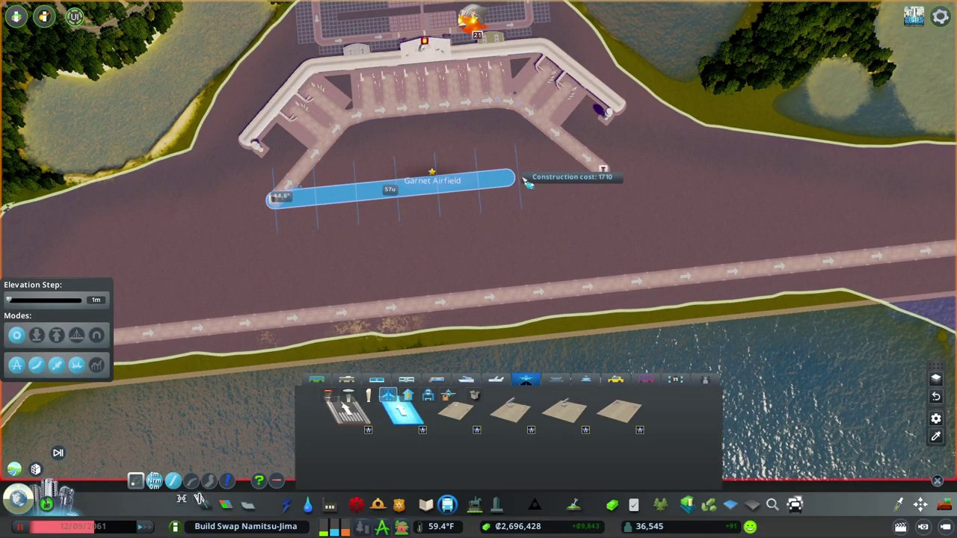
Discard two misaligned taxiway previews and briefly enter bulldoze mode
right_click(596, 171)
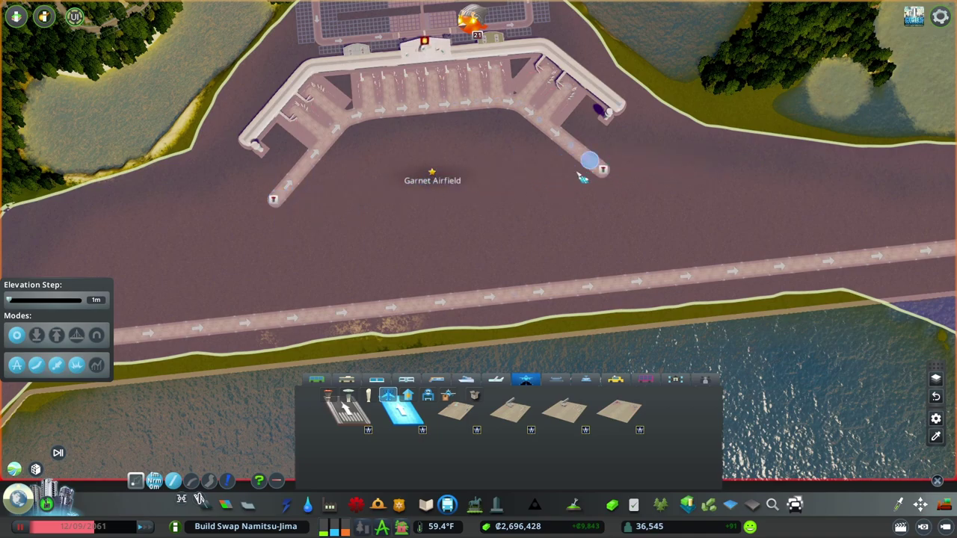
key("q")
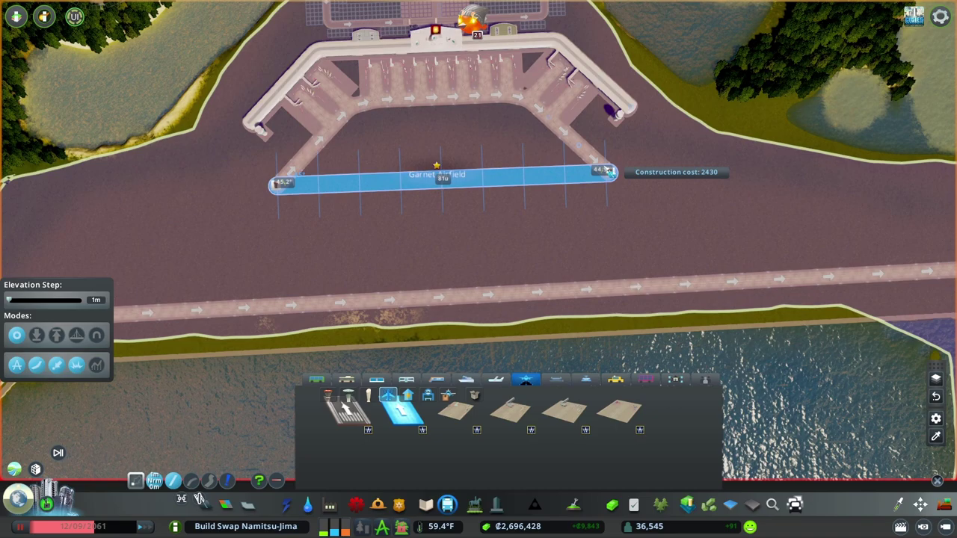
right_click(610, 172)
key("b")
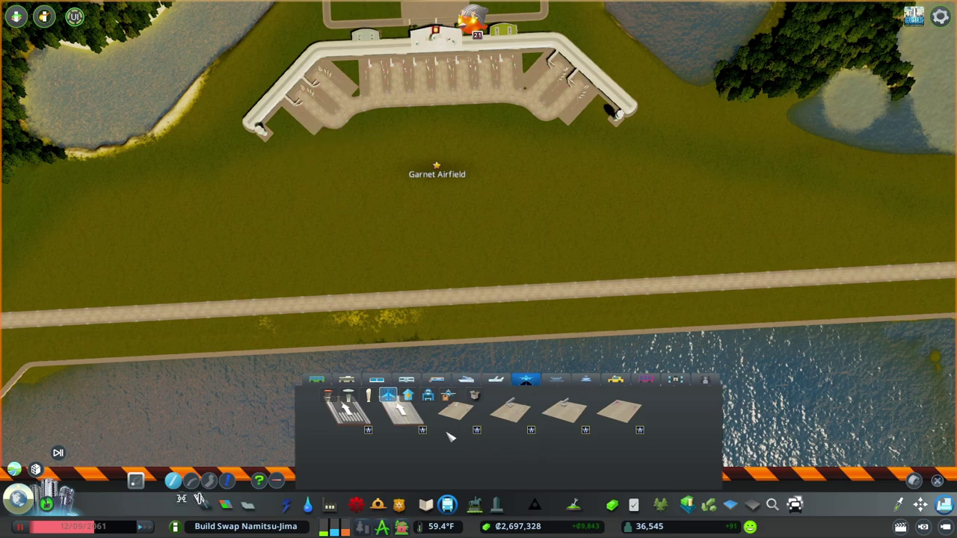
left_click(403, 413)
Draw taxiway spurs from the left and right apron arms and join their ends
left_click(333, 127)
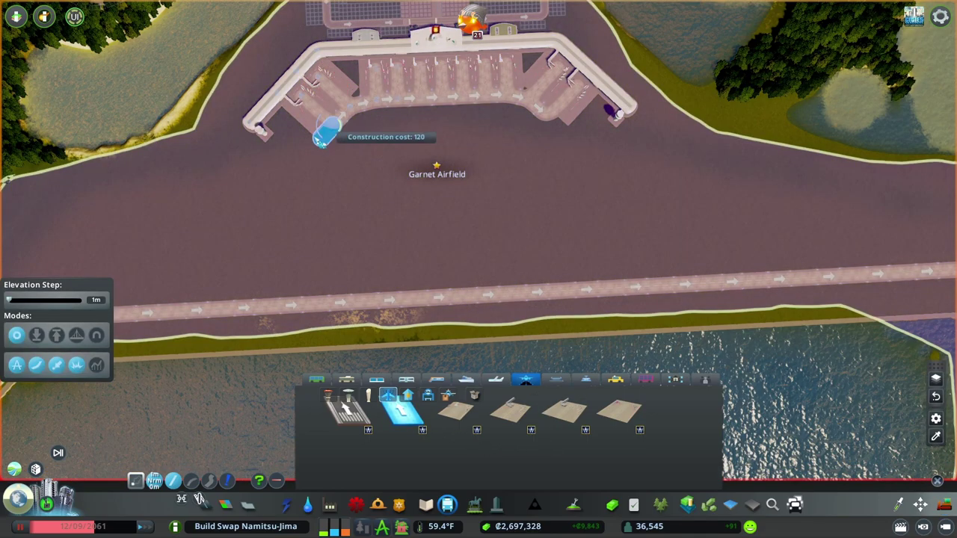
right_click(273, 186)
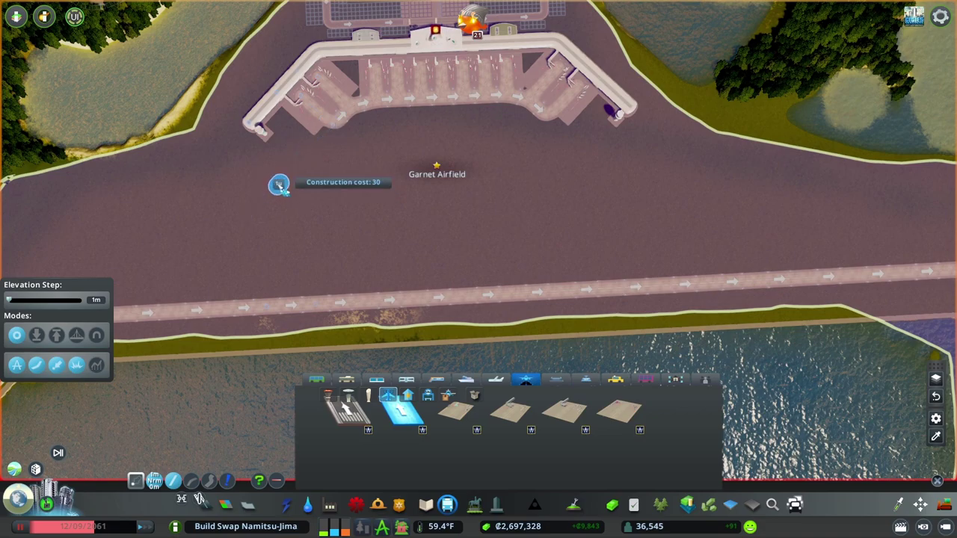
left_click(278, 186)
left_click(335, 123)
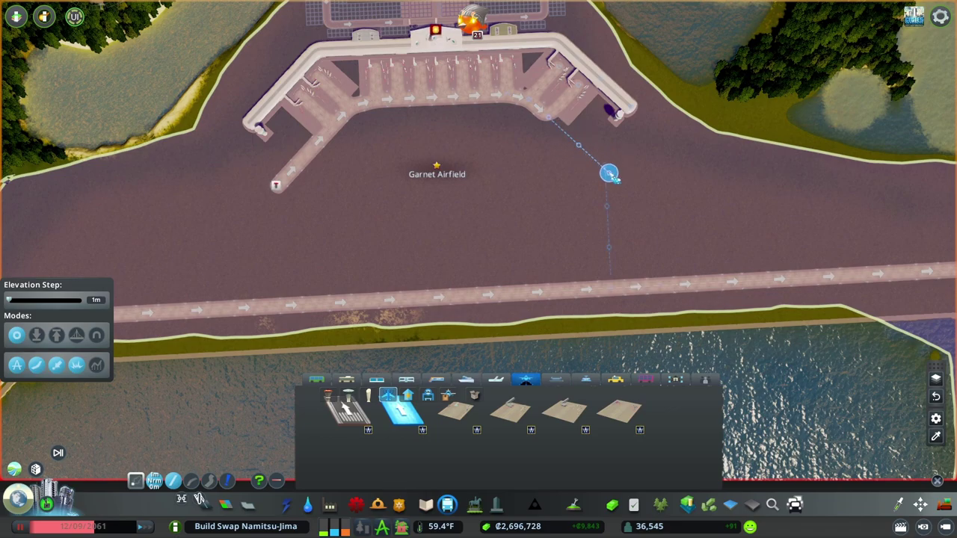
left_click(609, 174)
left_click(550, 120)
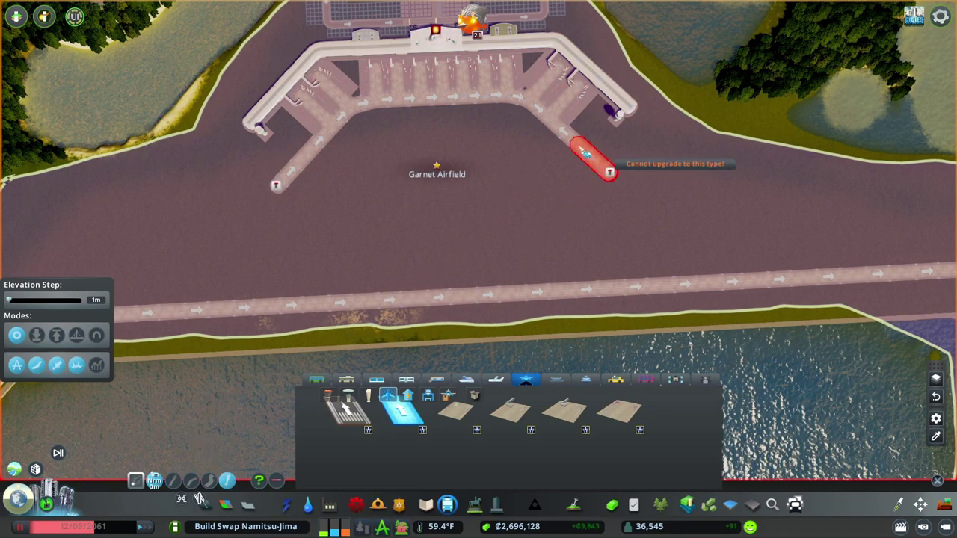
left_click(579, 144)
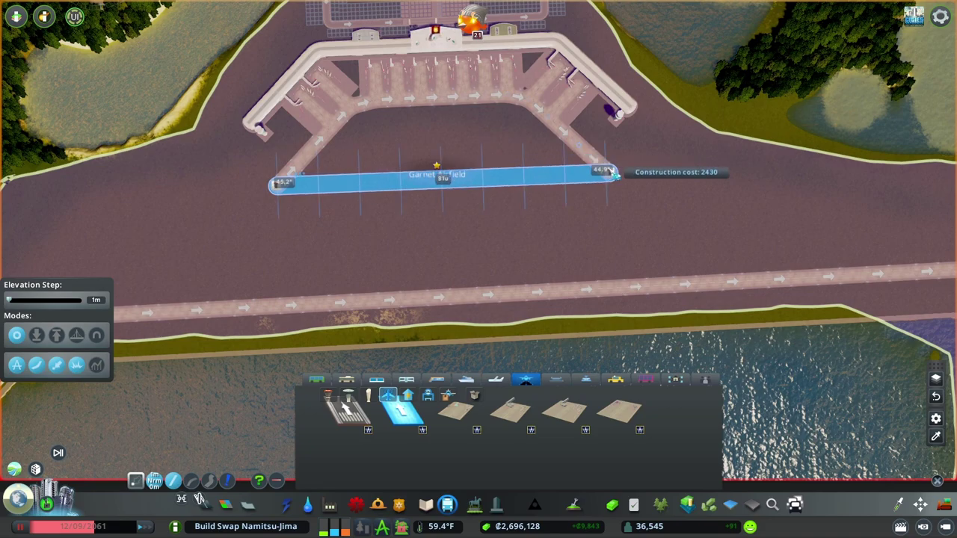
left_click(615, 174)
key("e")
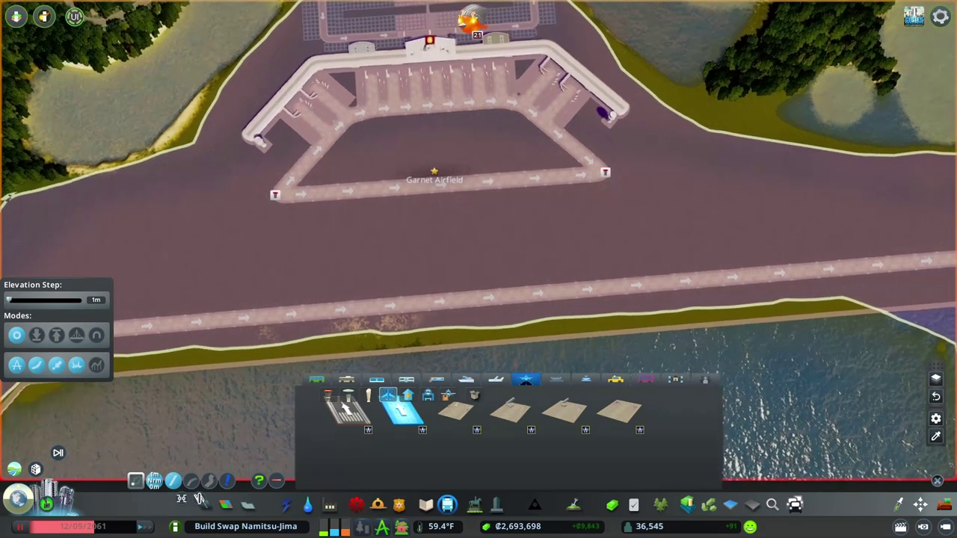
Run a taxiway from the loop's left corner to the diagonal runway, then flip its one-way direction
key("e")
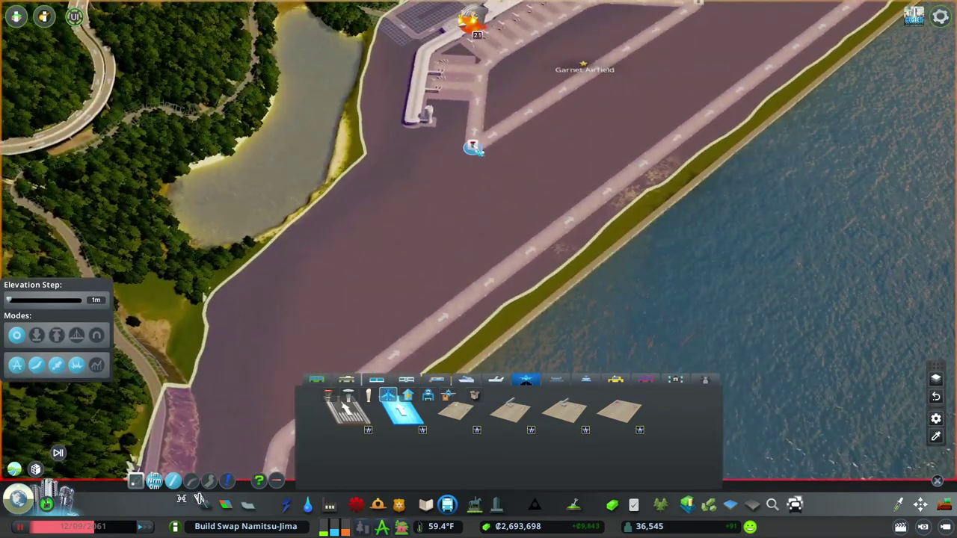
left_click(472, 145)
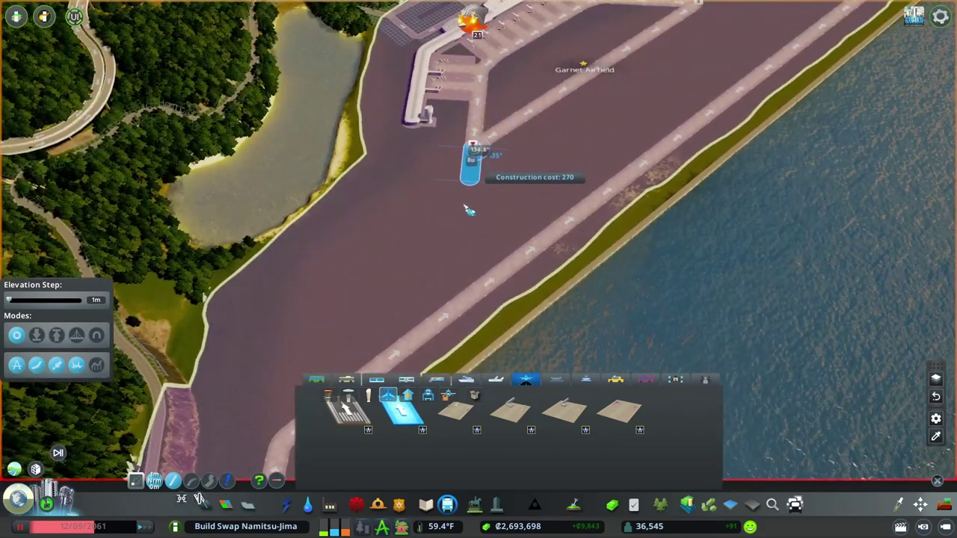
left_click(447, 306)
scroll(482, 301, "up", 3)
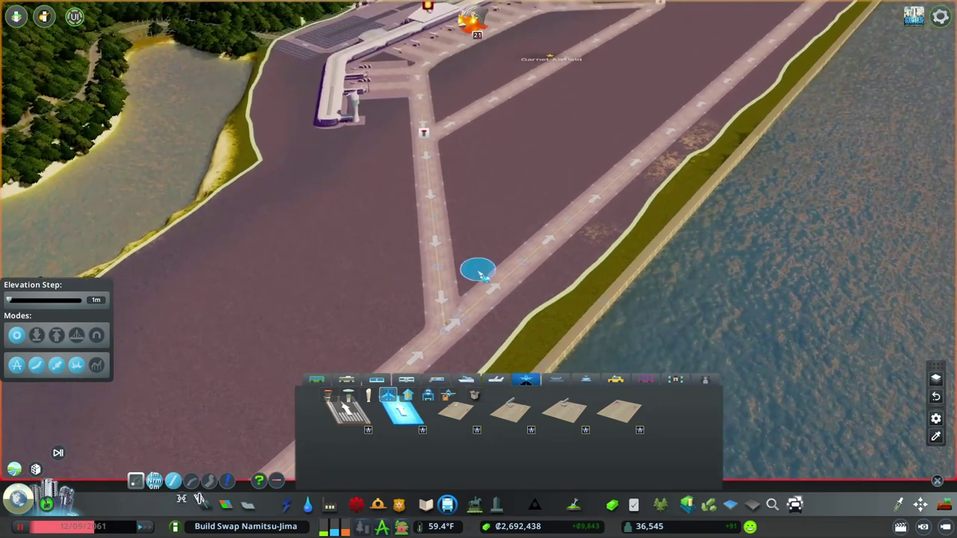
scroll(472, 314, "up", 3)
scroll(472, 314, "down", 2)
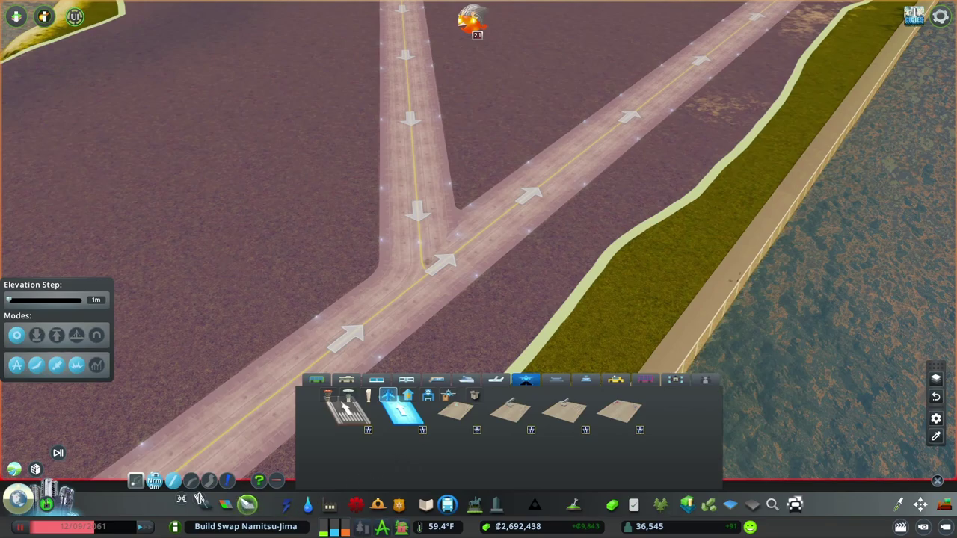
right_click(405, 215)
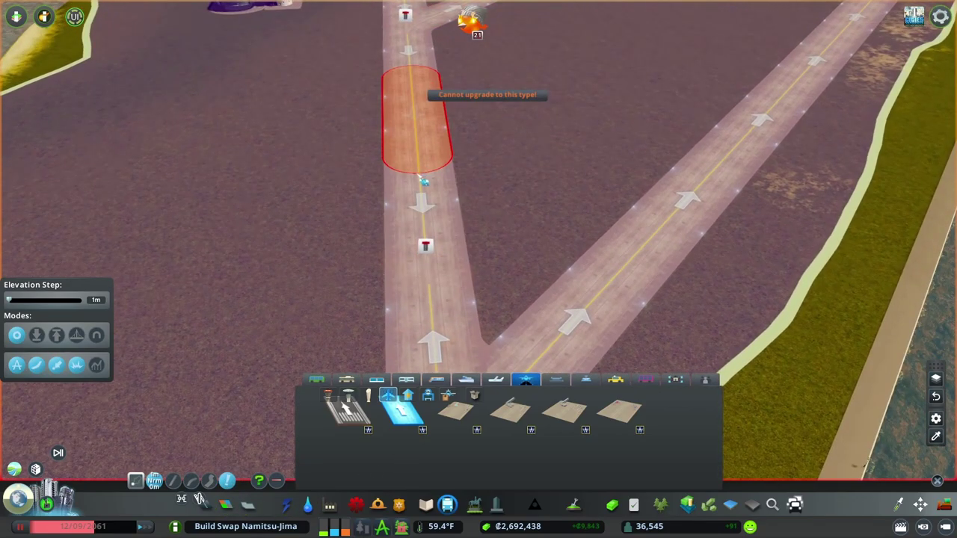
left_click(419, 146)
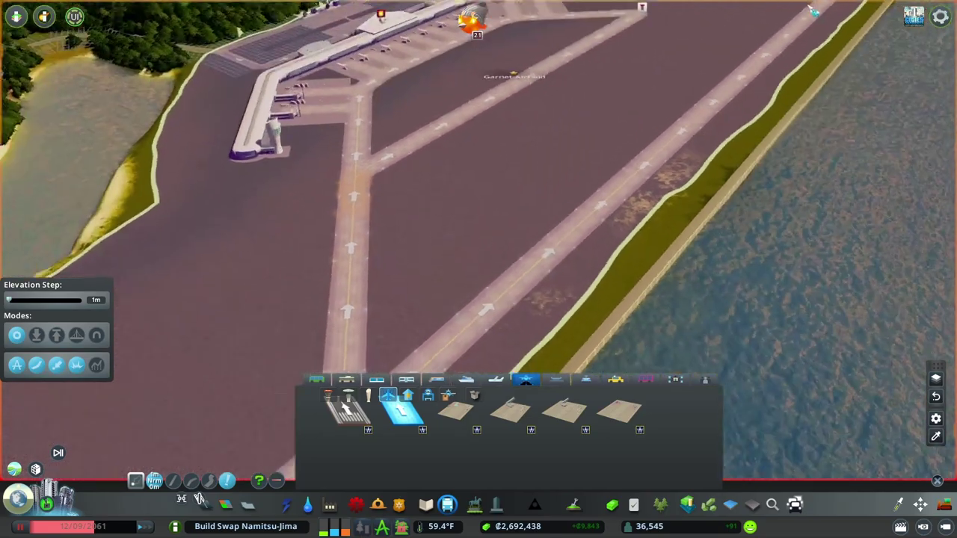
scroll(442, 281, "down", 5)
Draw a second taxiway from the loop's other end down to the runway
key("q")
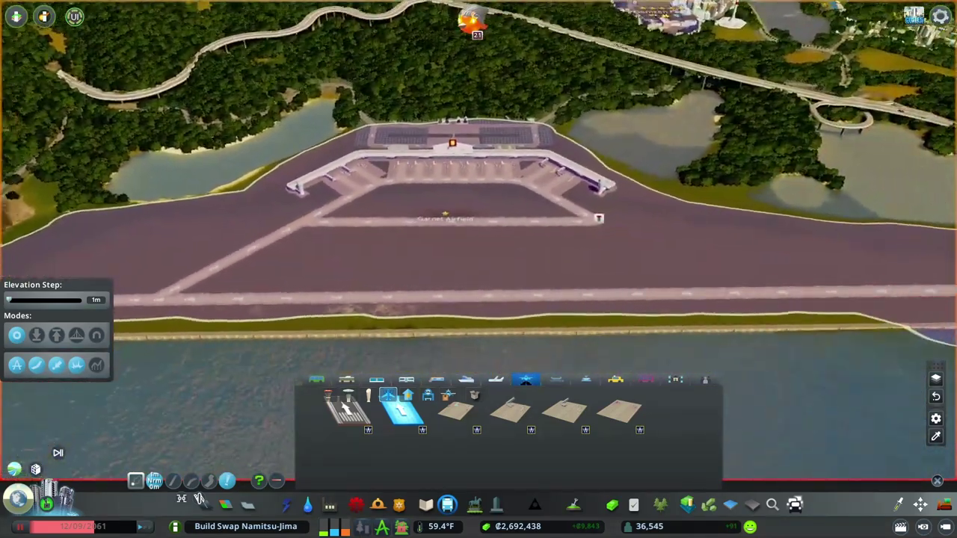
scroll(442, 282, "up", 5)
key("d")
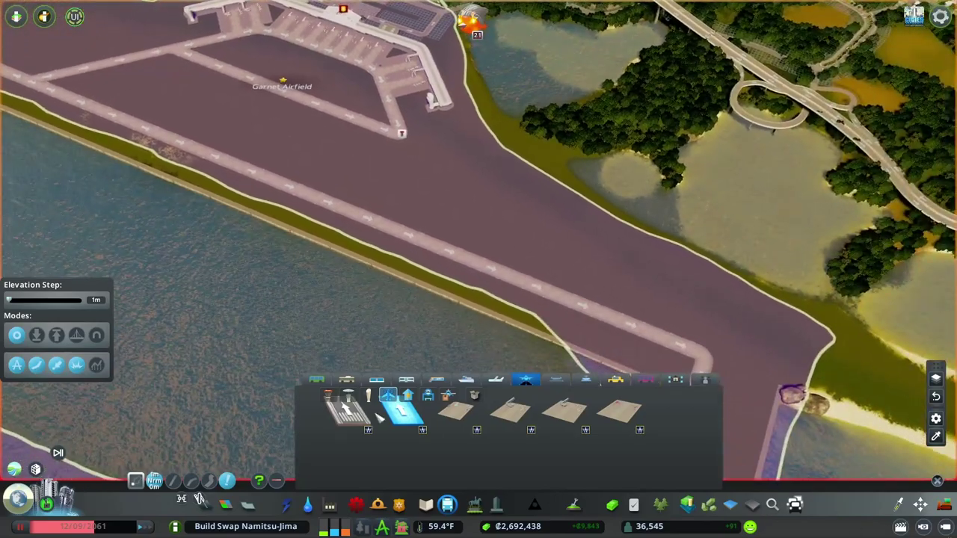
scroll(442, 240, "up", 2)
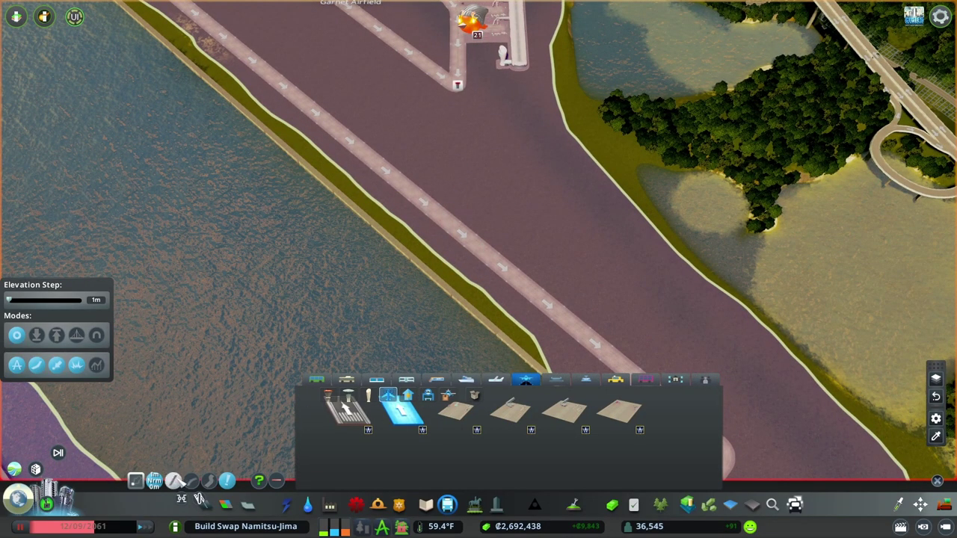
left_click(458, 88)
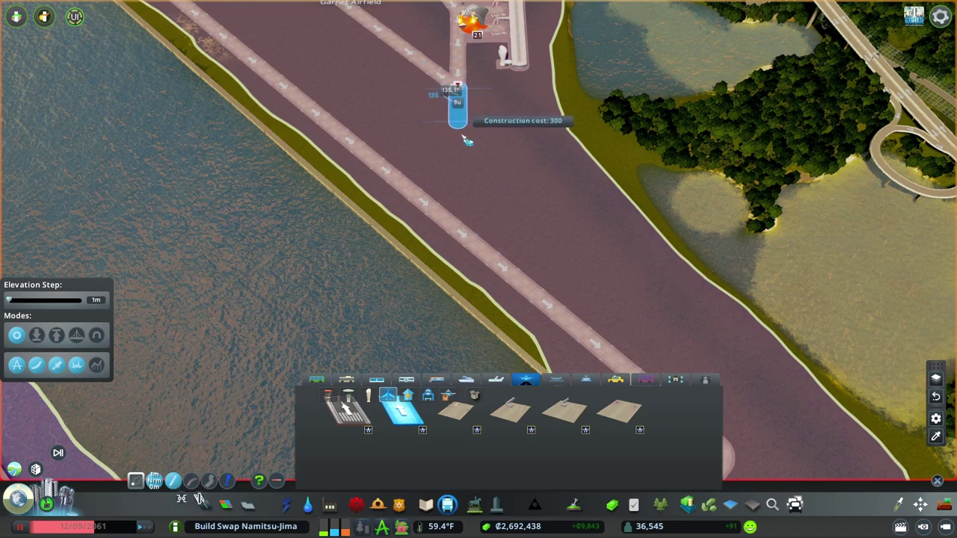
left_click(458, 218)
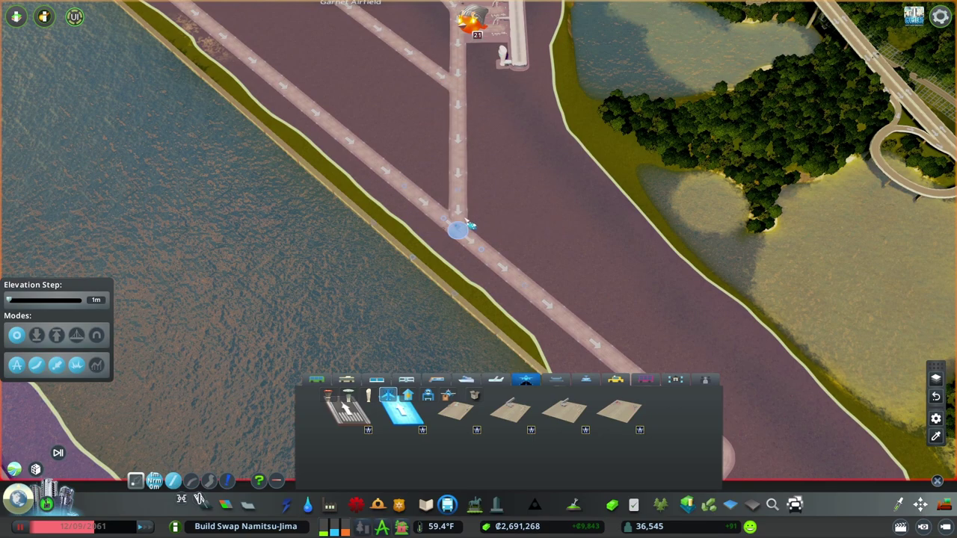
scroll(467, 224, "up", 5)
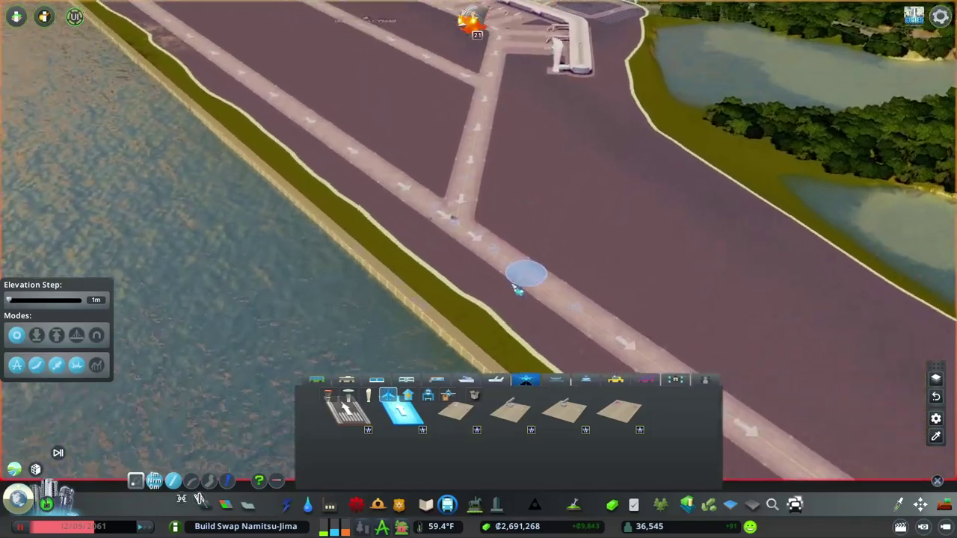
key("q")
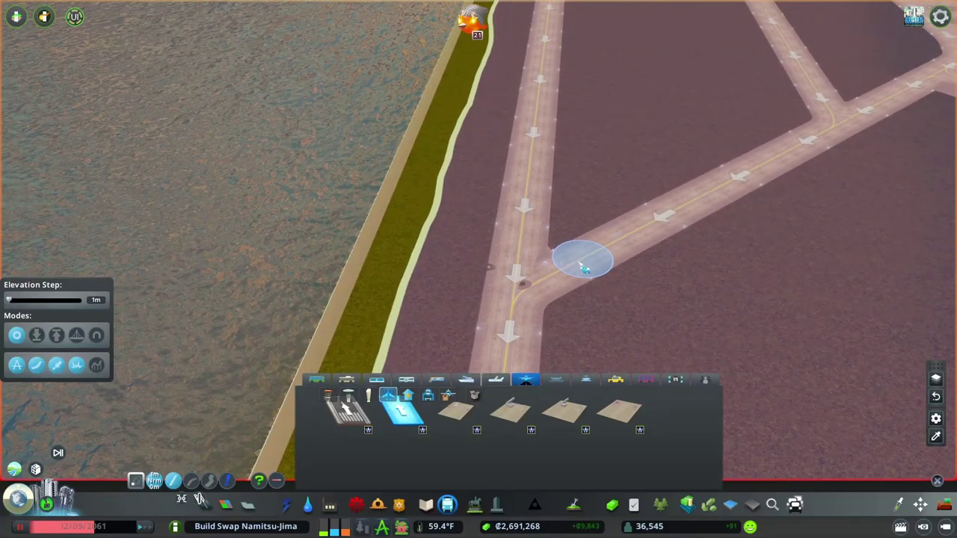
key("q")
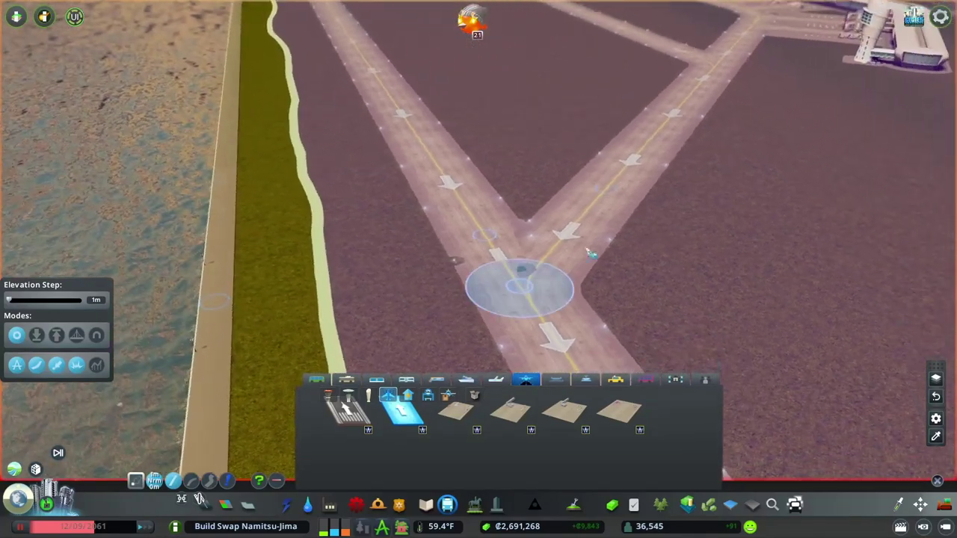
key("q")
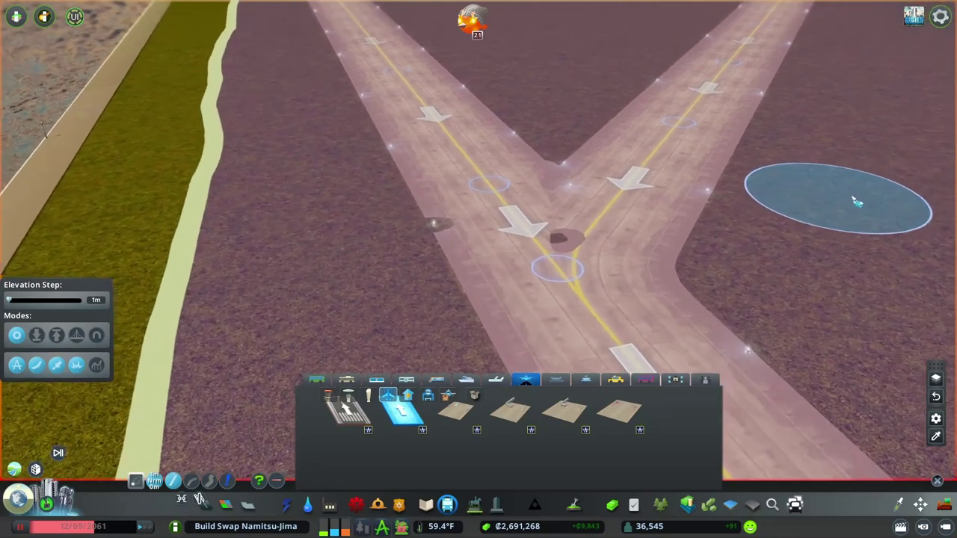
key("q")
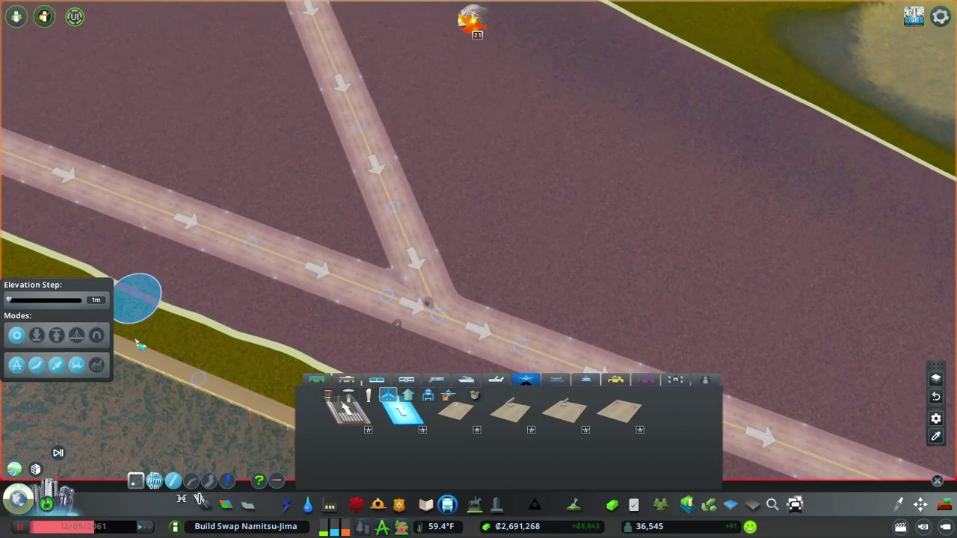
Bulldoze the taxiway stretch and both runway pieces at the junction
left_click(943, 504)
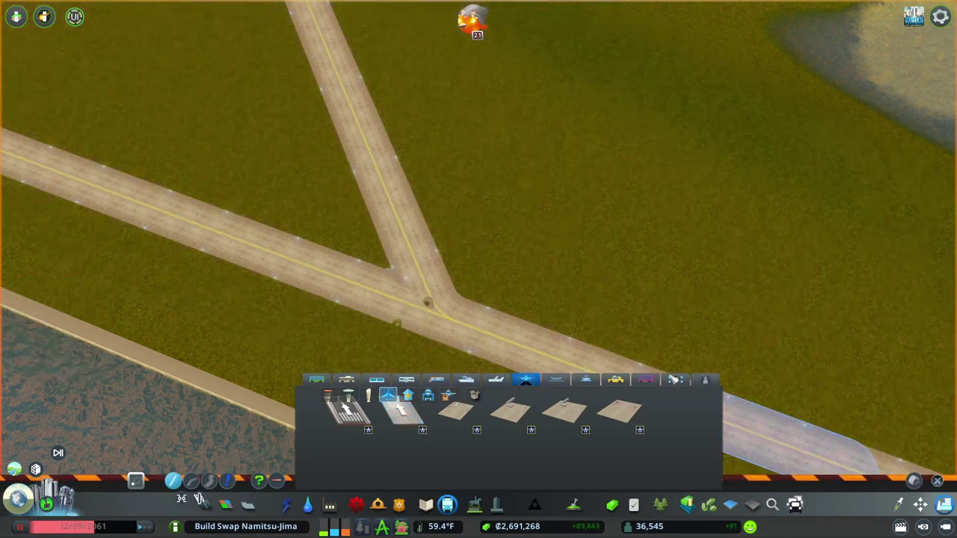
left_click(407, 243)
key("q")
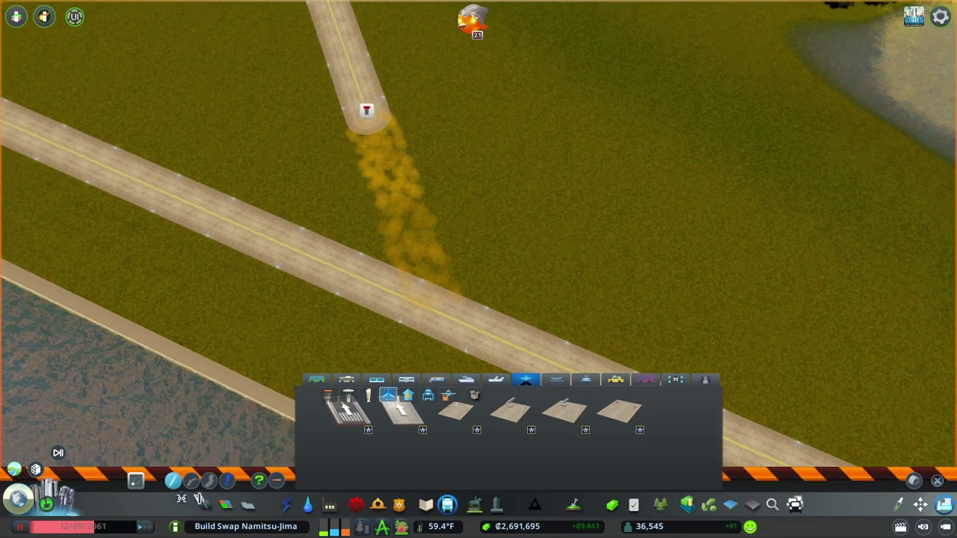
left_click(403, 411)
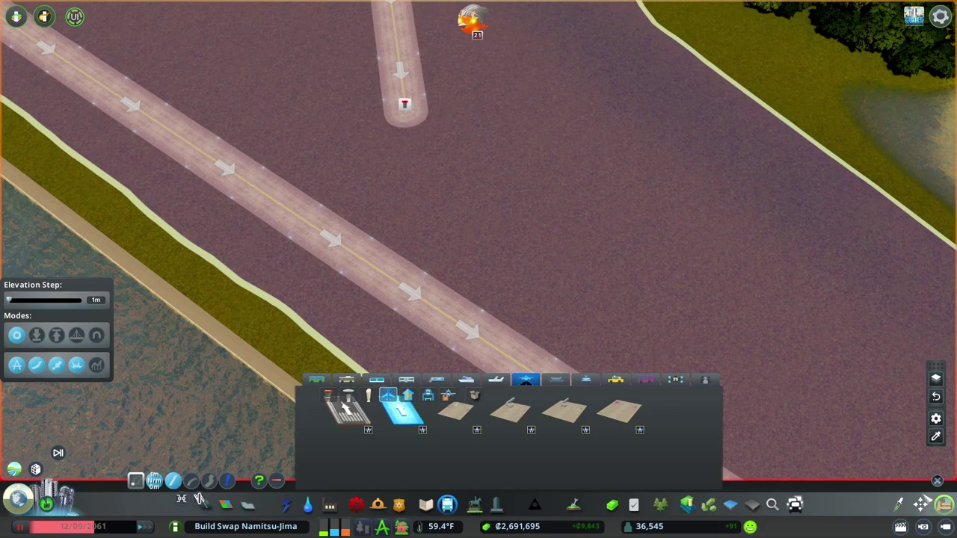
key("b")
left_click(434, 327)
left_click(377, 291)
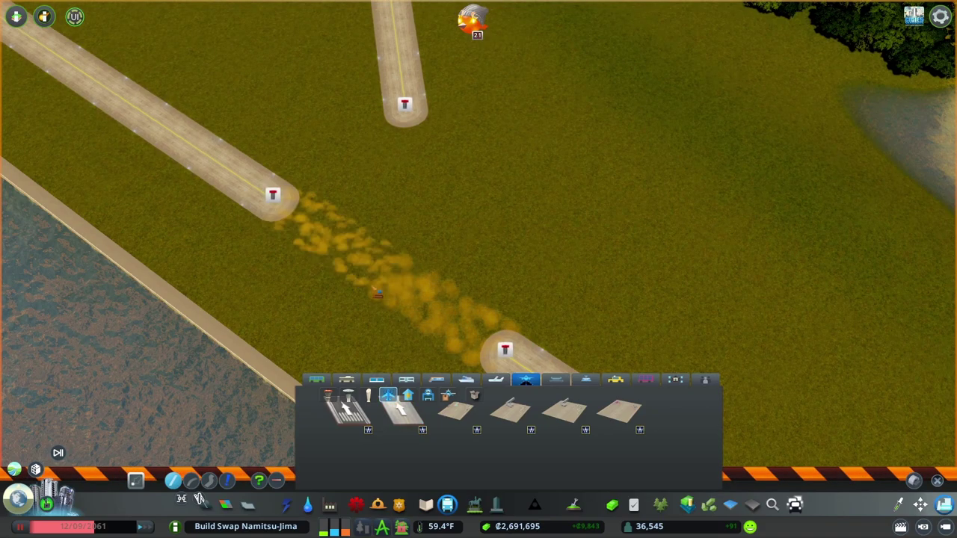
Redraw taxiways joining the upper taxiway and upper runway ends into one junction
key("q")
left_click(403, 411)
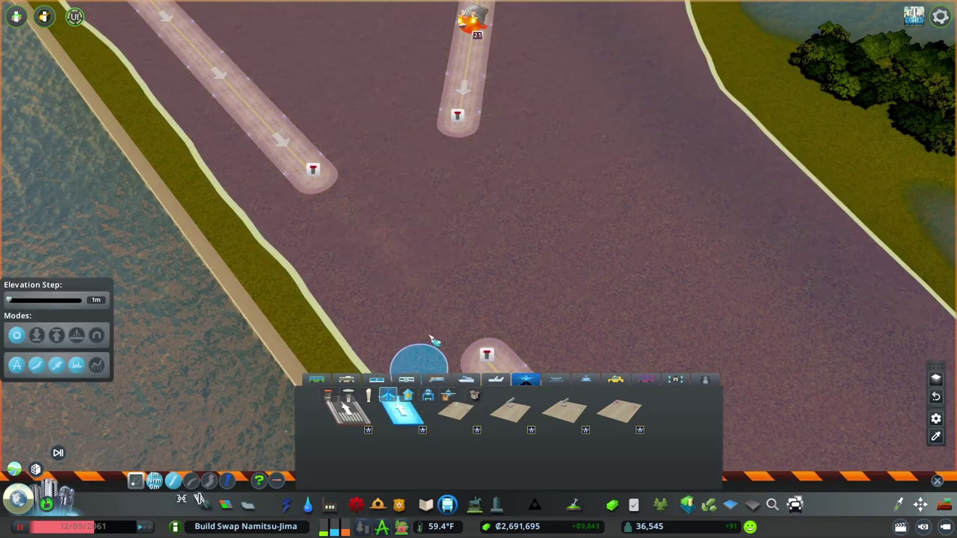
left_click(456, 120)
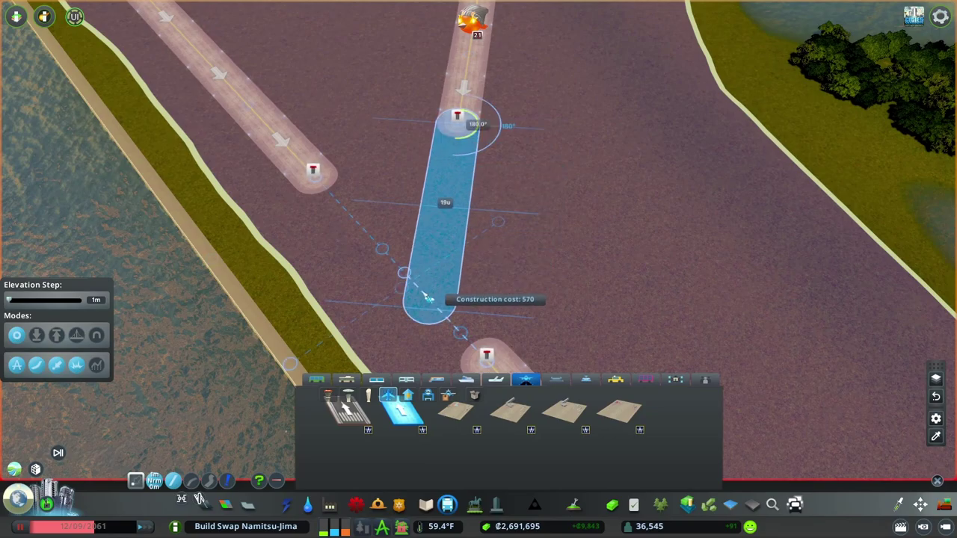
left_click(429, 299)
left_click(486, 354)
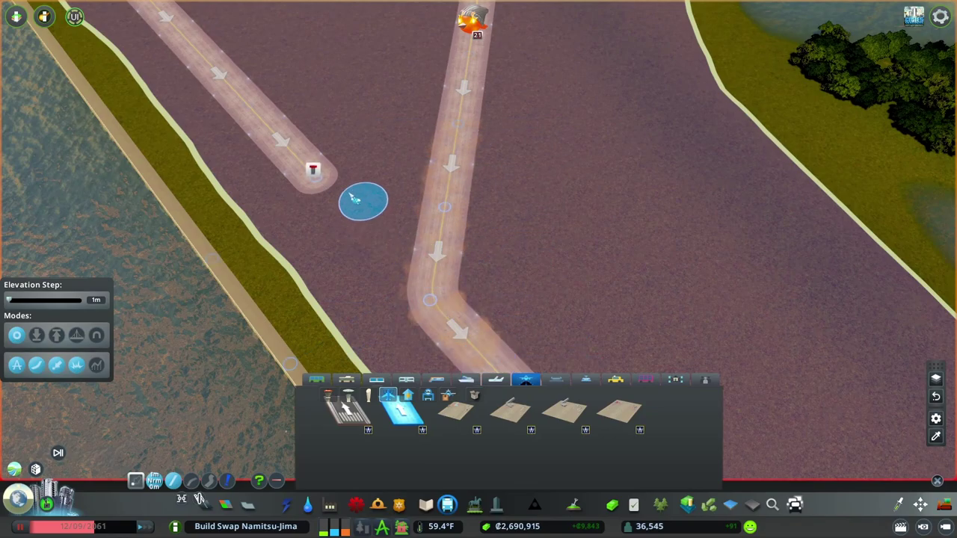
left_click(340, 200)
left_click(409, 303)
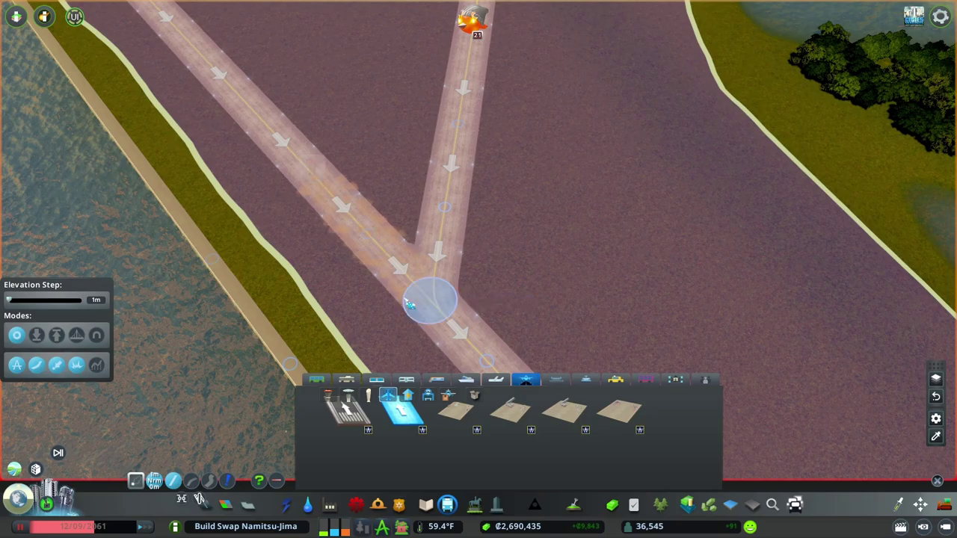
scroll(474, 228, "up", 5)
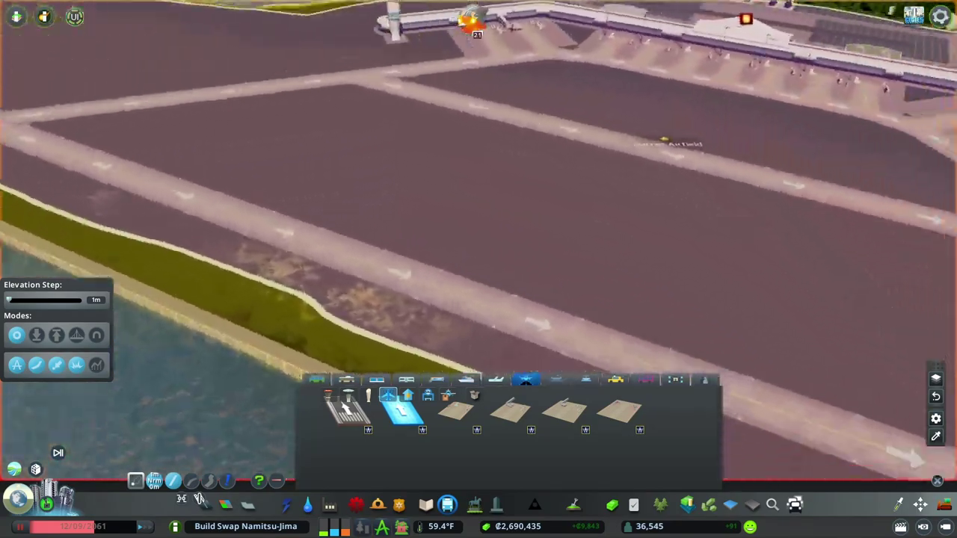
scroll(478, 272, "down", 5)
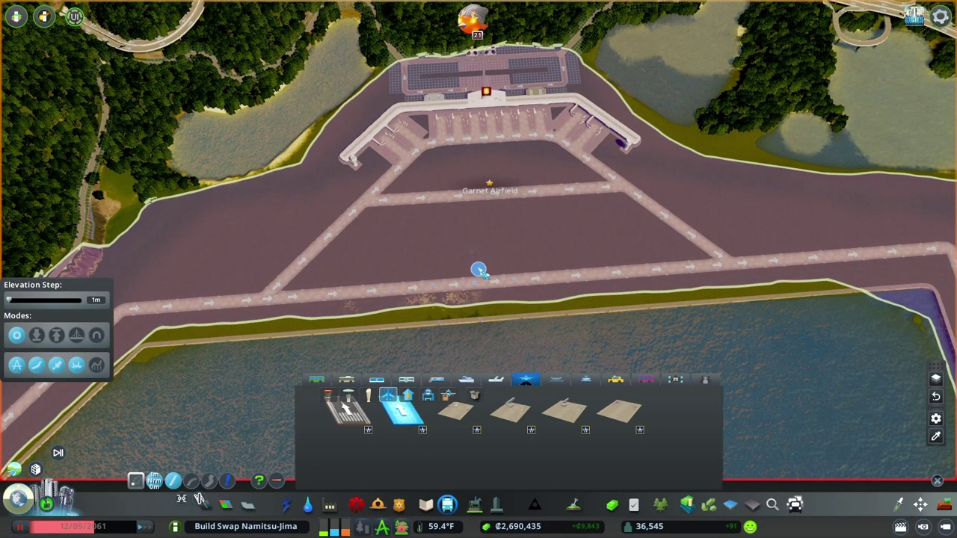
scroll(478, 271, "up", 5)
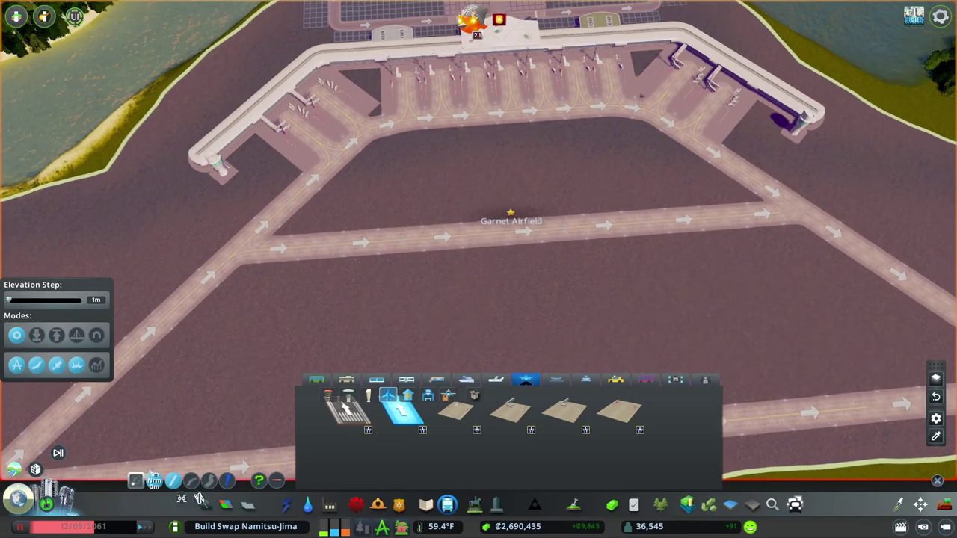
scroll(478, 275, "down", 3)
scroll(479, 275, "up", 3)
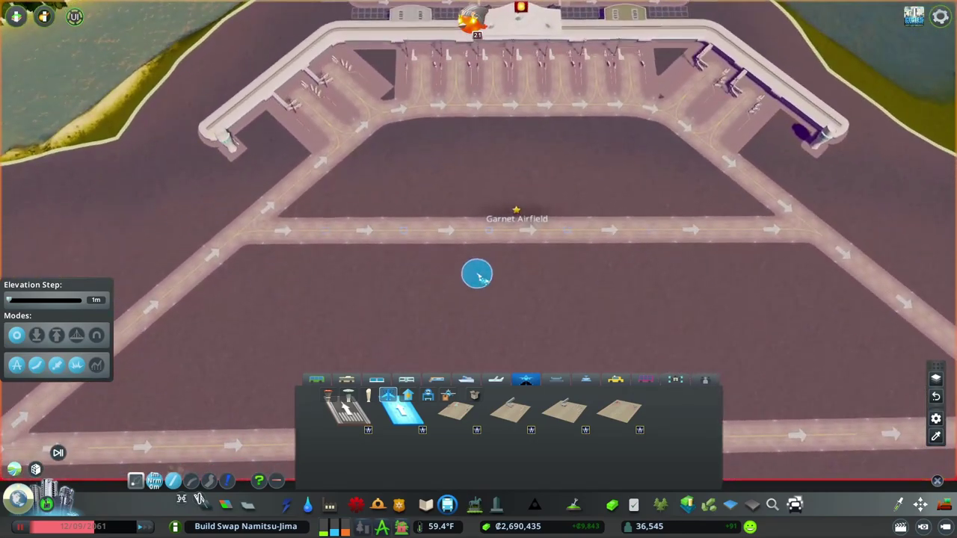
Draw two diagonal taxiways linking the cross taxiway to the terminal apron
left_click(404, 232)
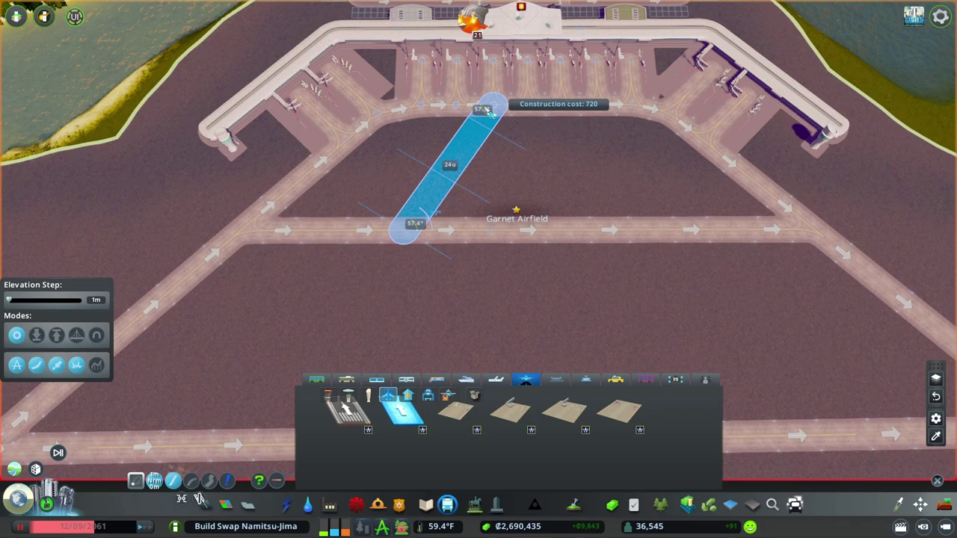
left_click(490, 112)
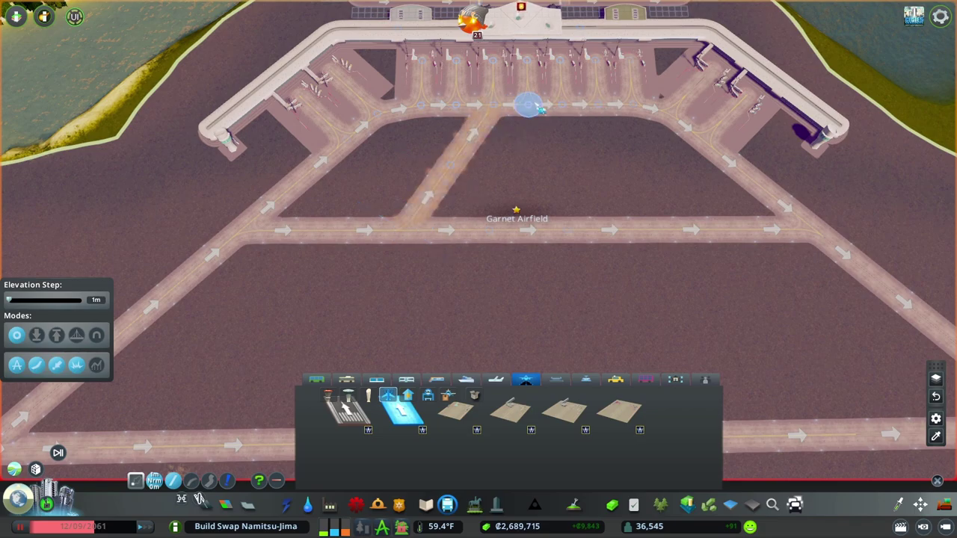
left_click(539, 108)
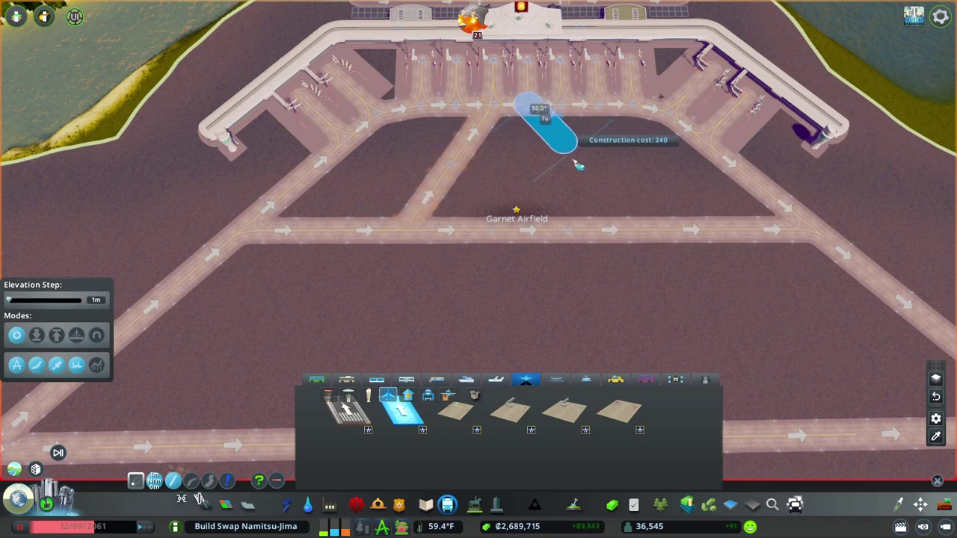
left_click(621, 232)
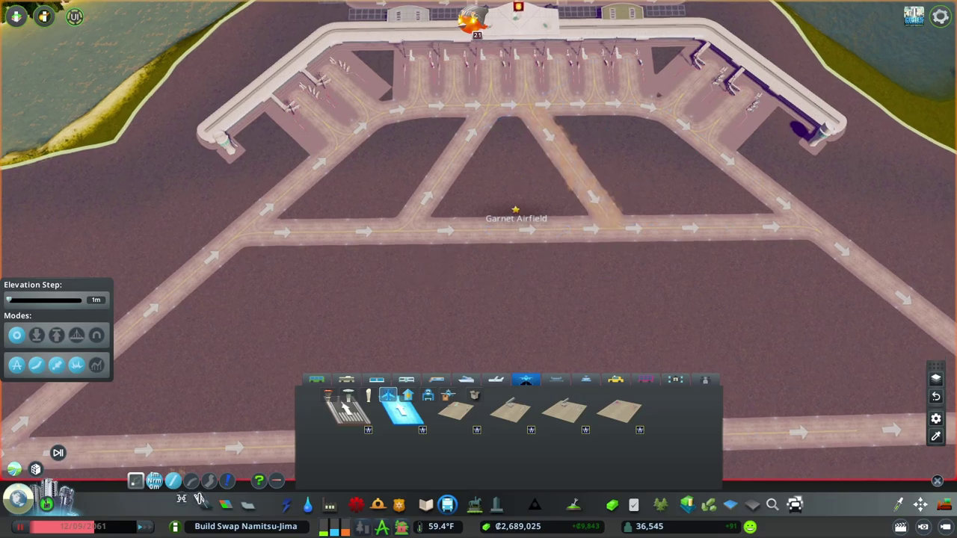
scroll(488, 318, "up", 3)
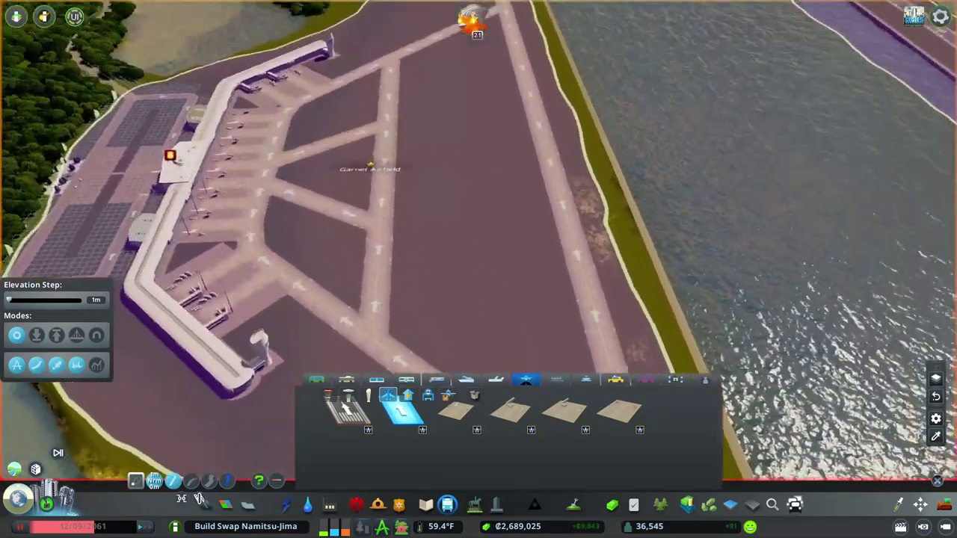
scroll(479, 271, "down", 3)
scroll(479, 270, "up", 3)
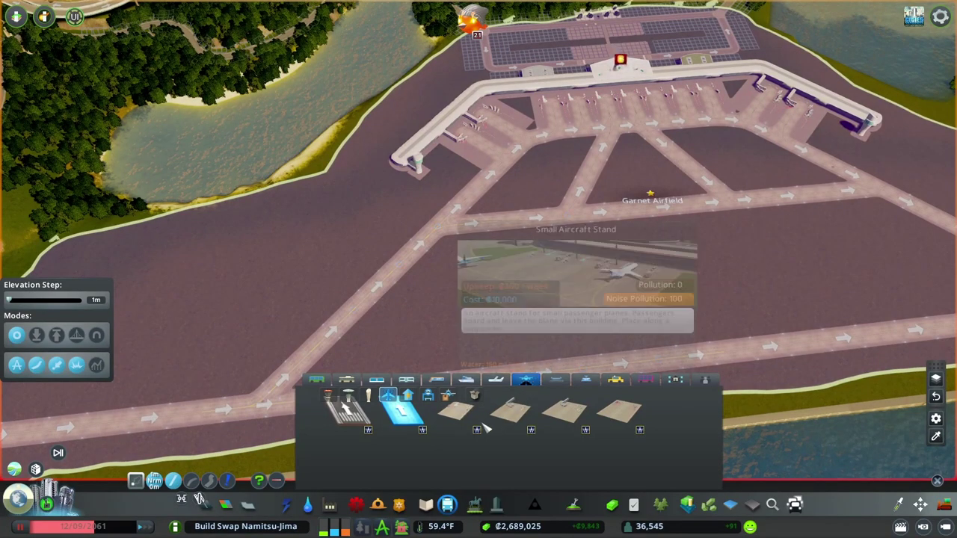
scroll(482, 275, "up", 3)
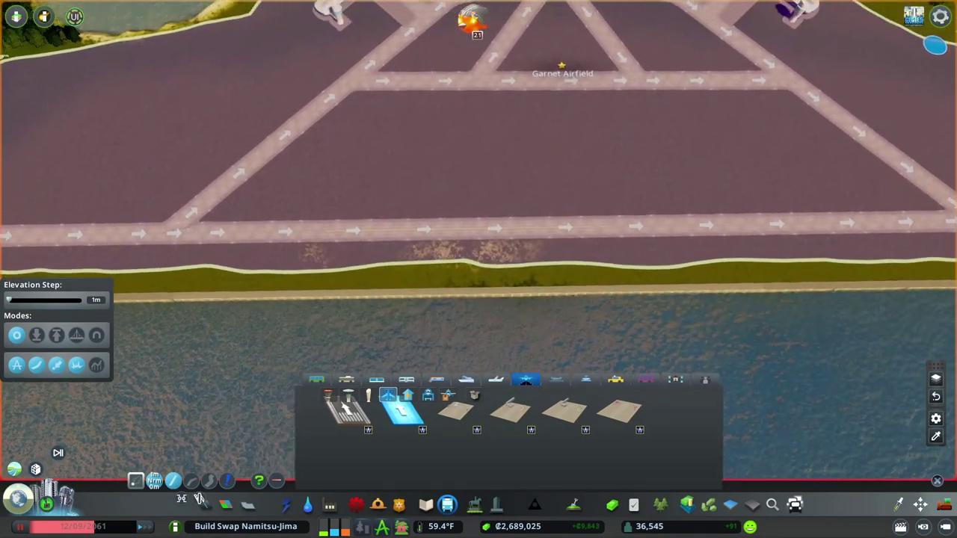
scroll(485, 275, "down", 3)
scroll(485, 274, "up", 2)
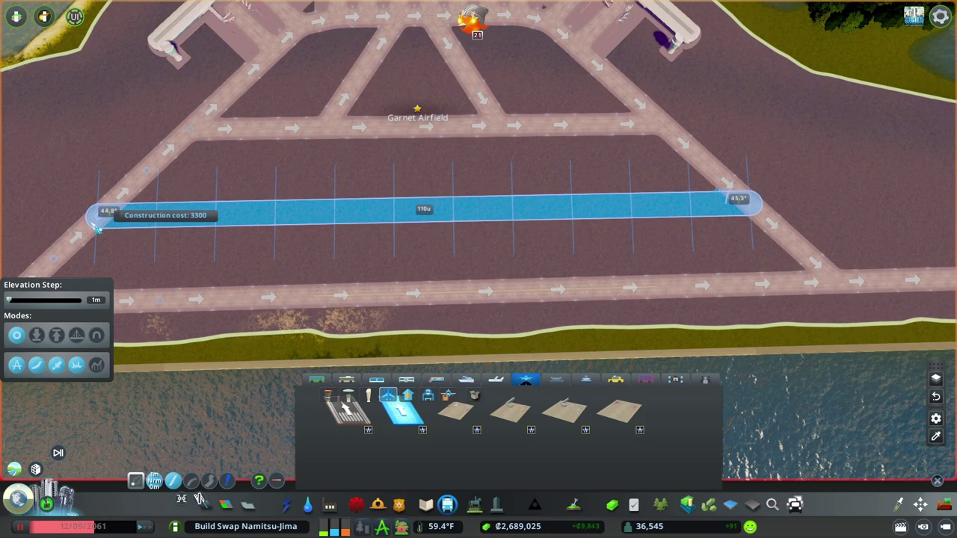
Cancel a stray preview and draw a westbound taxiway parallel to the waterside one
right_click(97, 228)
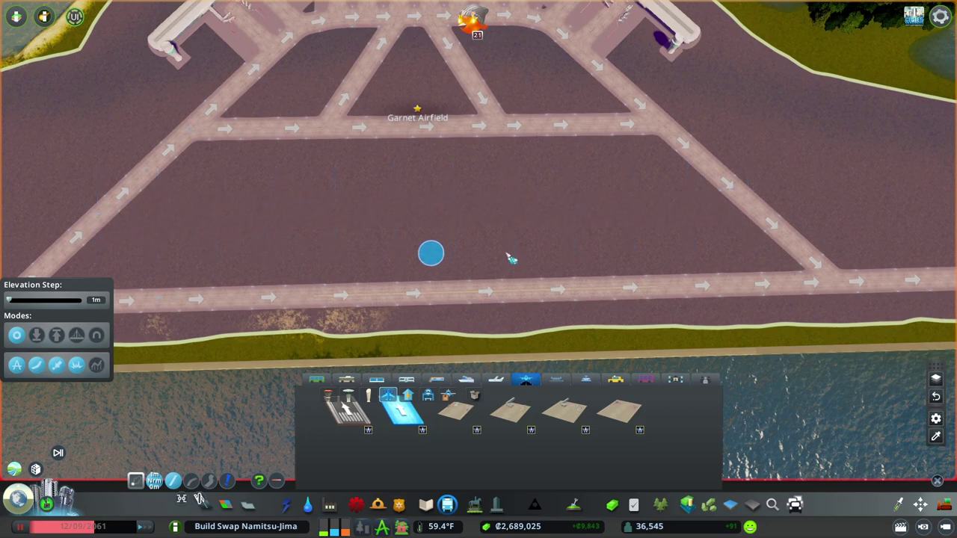
left_click(794, 247)
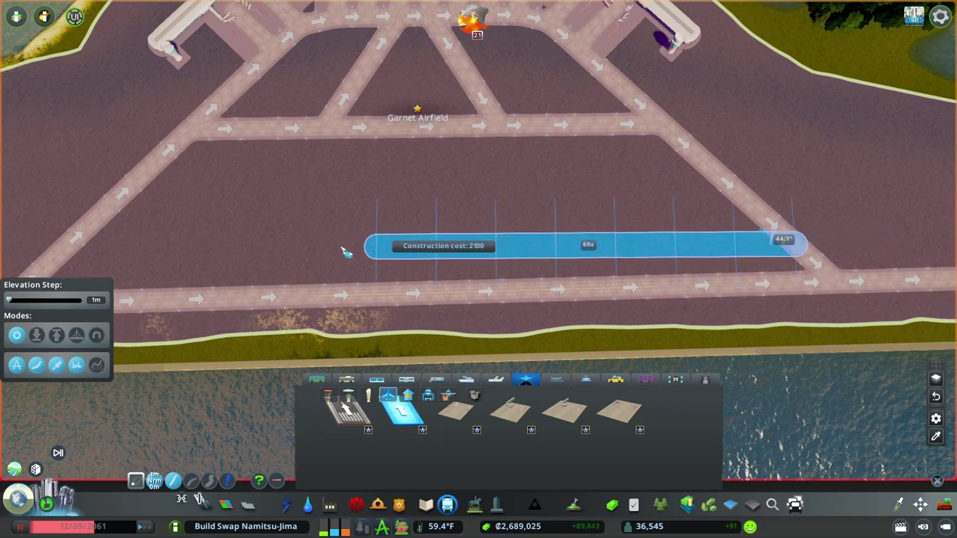
left_click(45, 257)
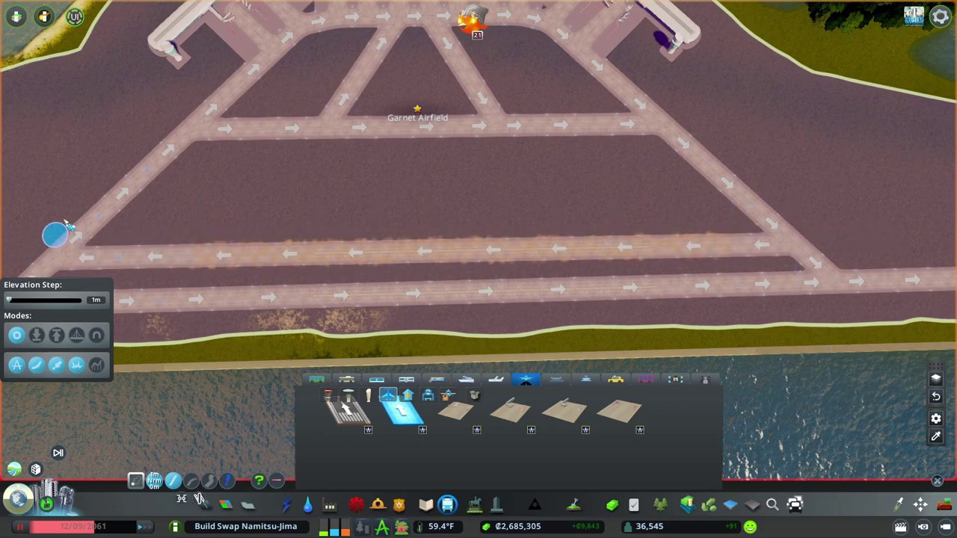
scroll(53, 231, "down", 3)
scroll(509, 336, "up", 3)
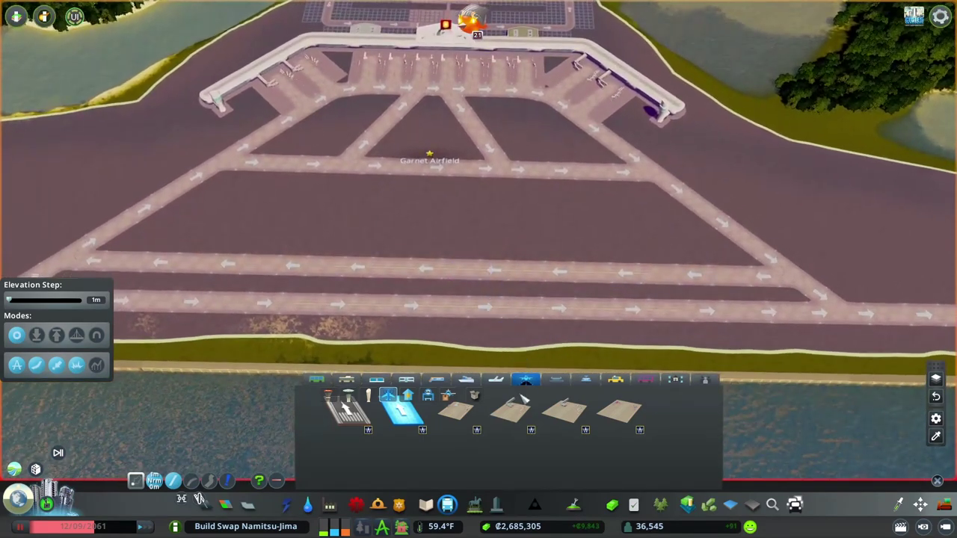
Place a medium parked plane beside the taxiway from the Air panel
left_click(408, 395)
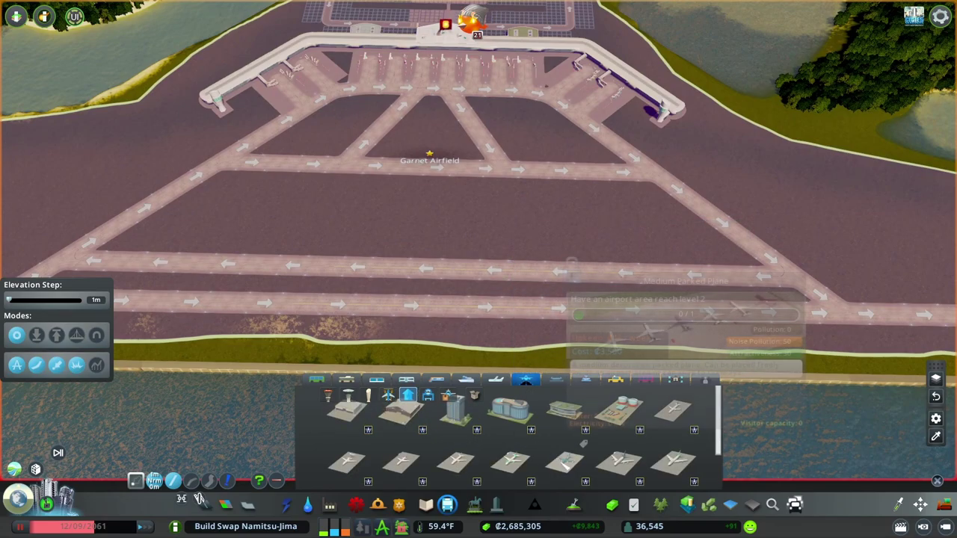
left_click(673, 461)
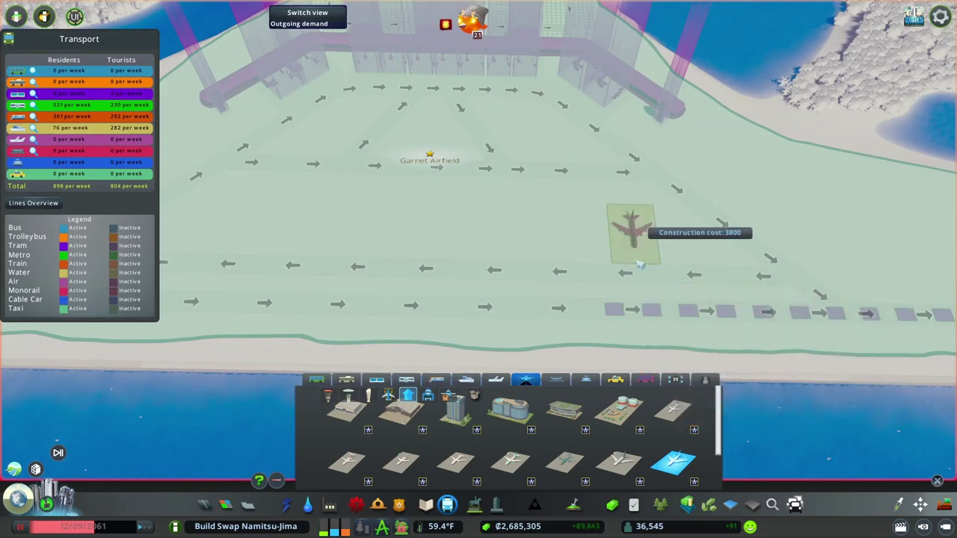
left_click(620, 408)
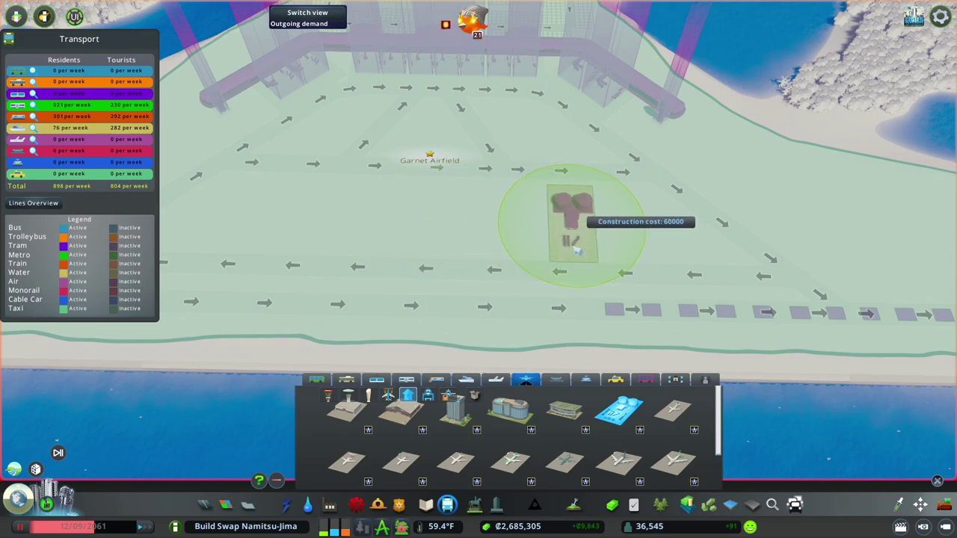
left_click(677, 464)
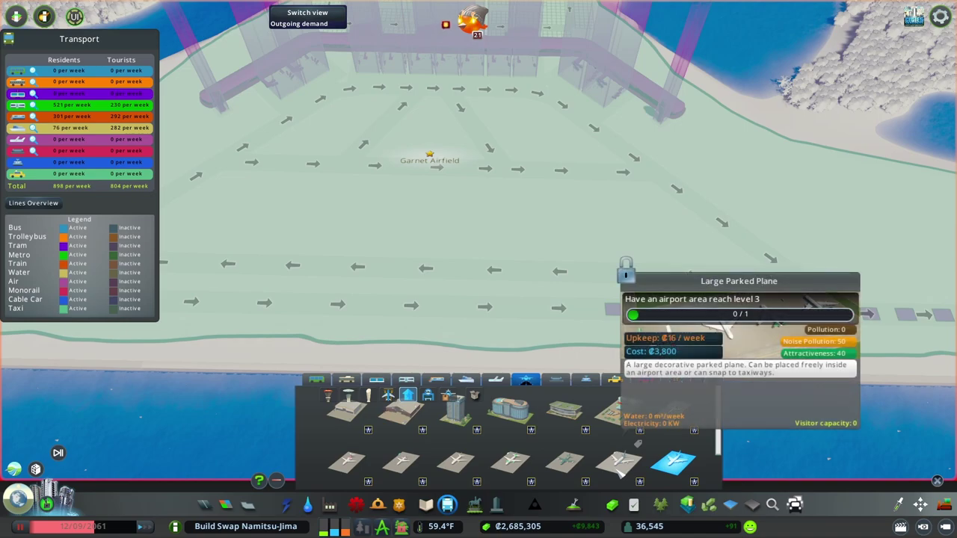
left_click(565, 462)
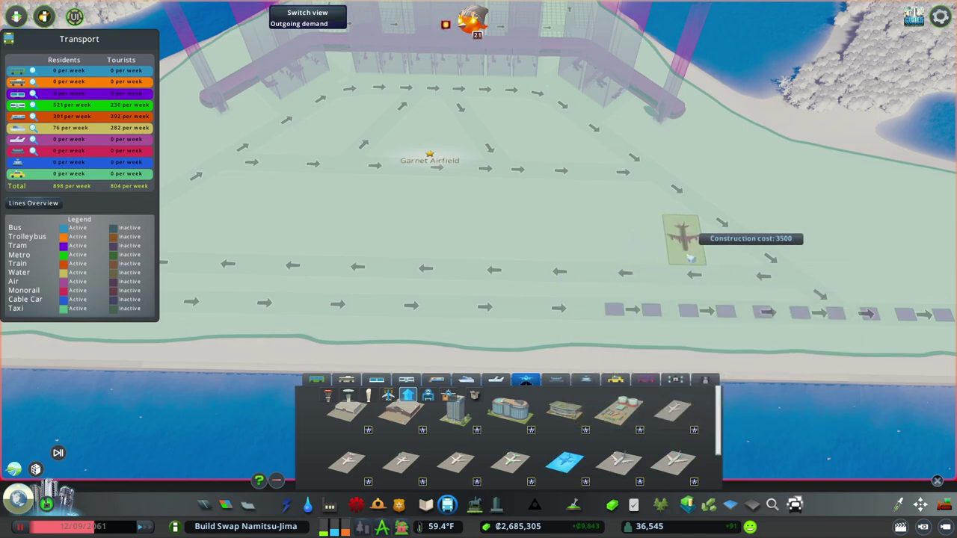
left_click(687, 257)
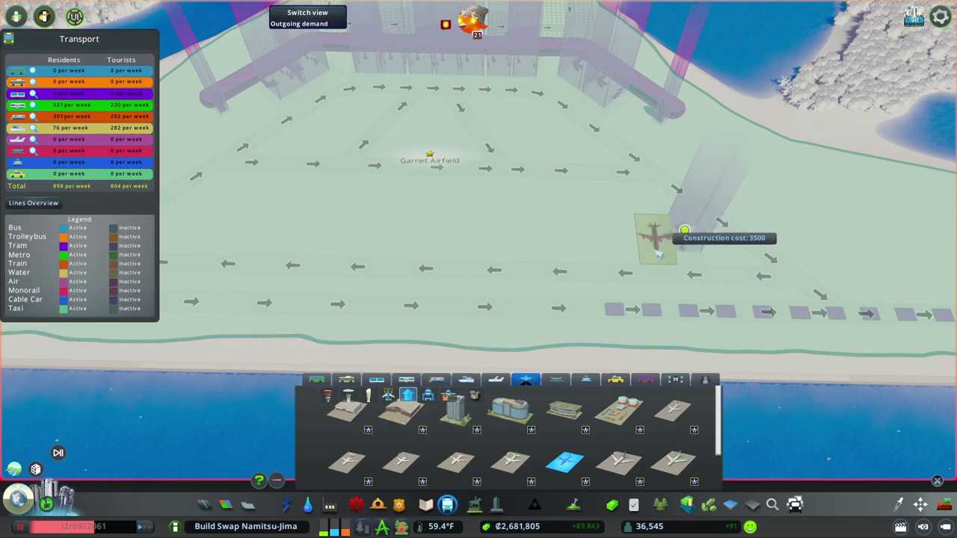
scroll(604, 456, "down", 2)
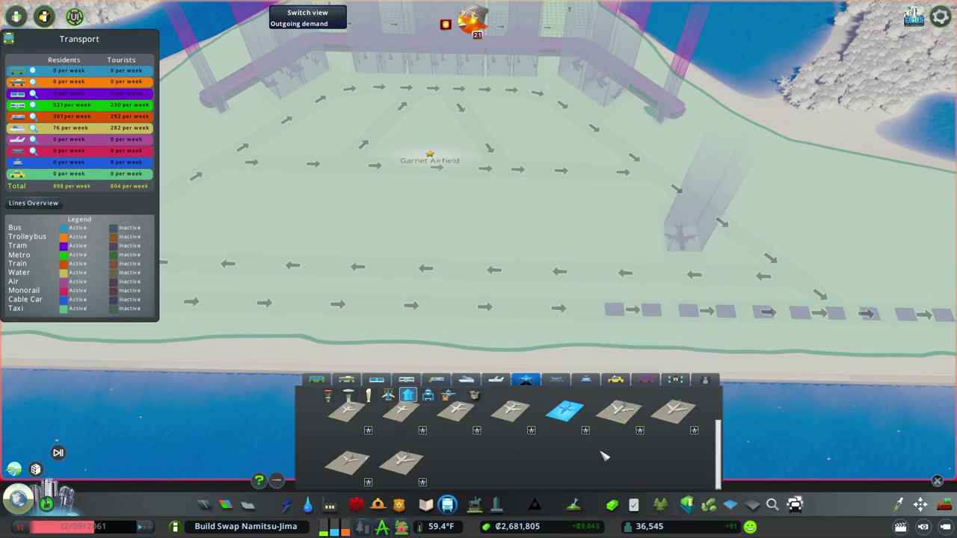
scroll(602, 454, "up", 2)
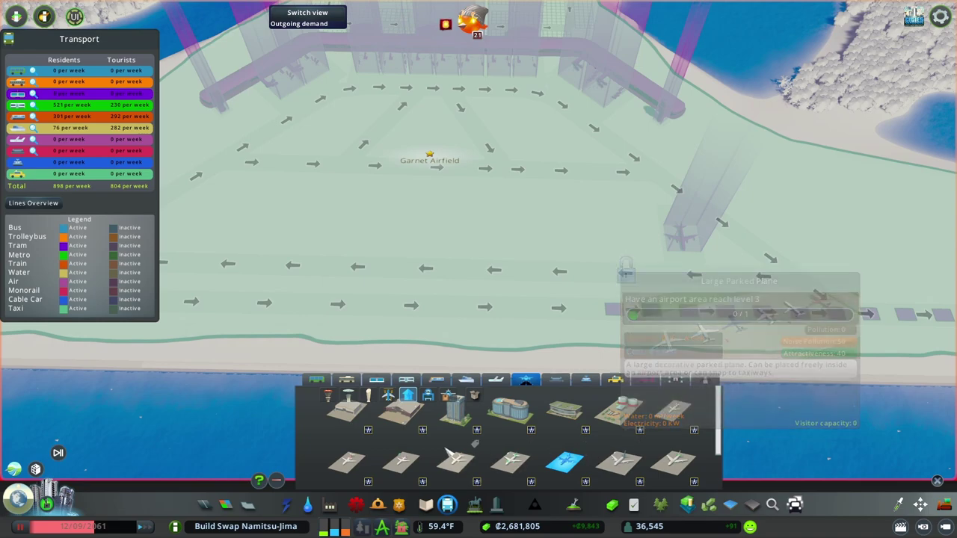
Add a hangar, another parked plane and a larger airport building near the southern taxiway
left_click(401, 413)
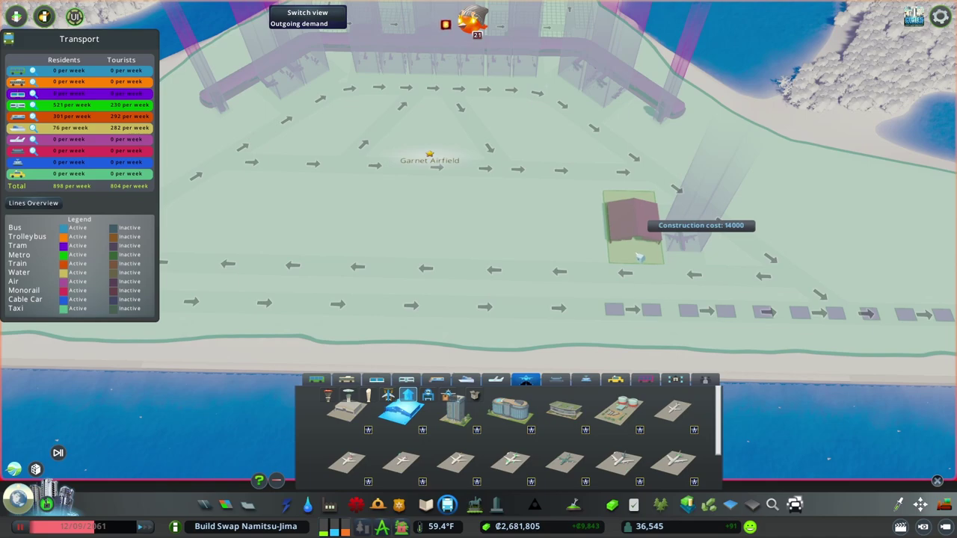
left_click(639, 257)
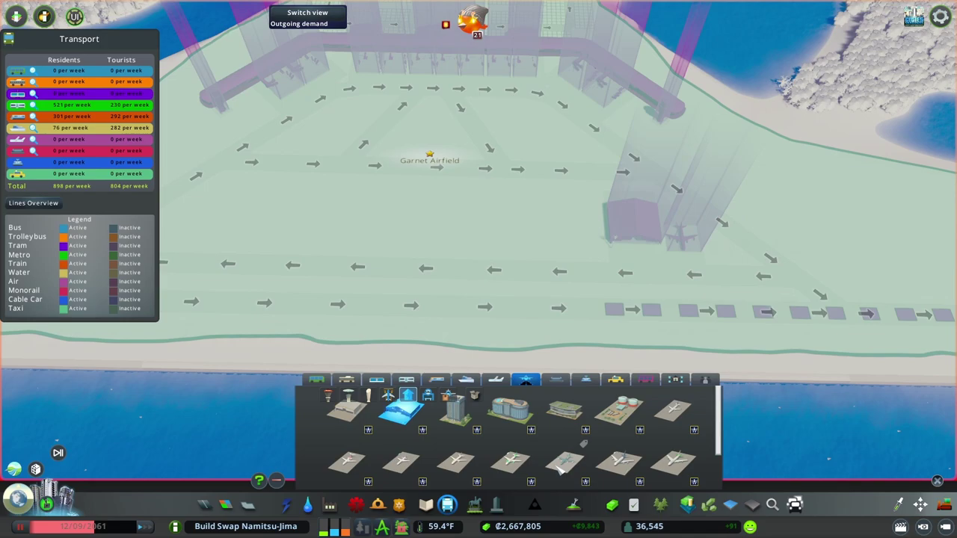
left_click(513, 465)
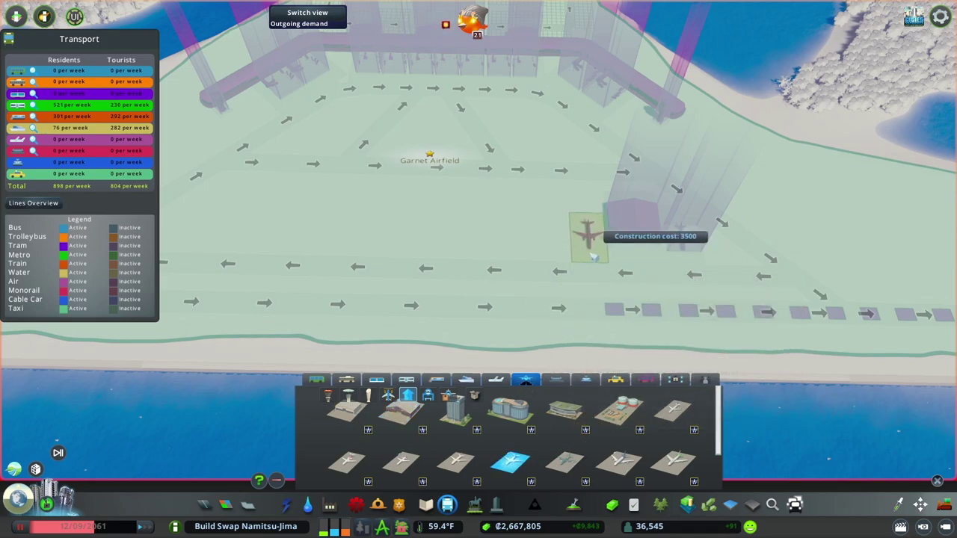
left_click(593, 255)
left_click(613, 420)
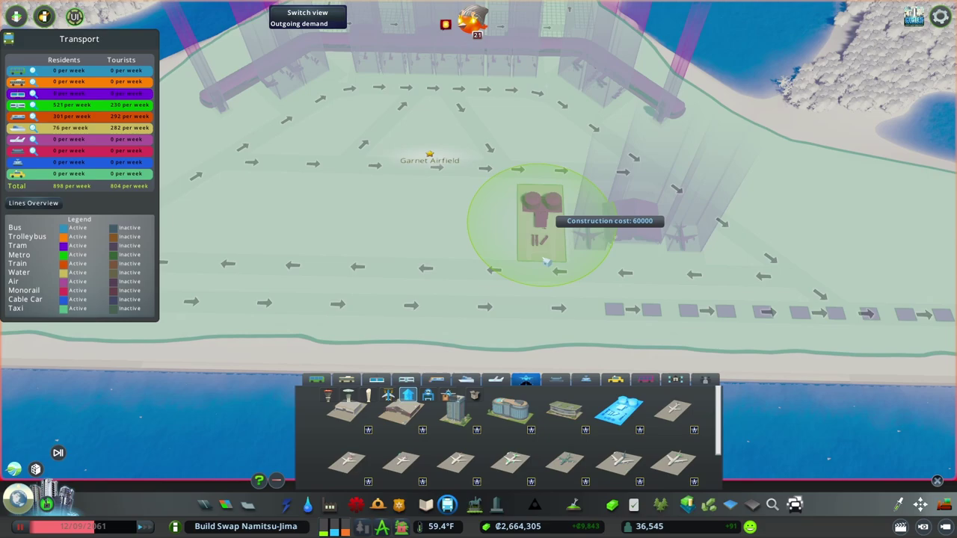
left_click(546, 256)
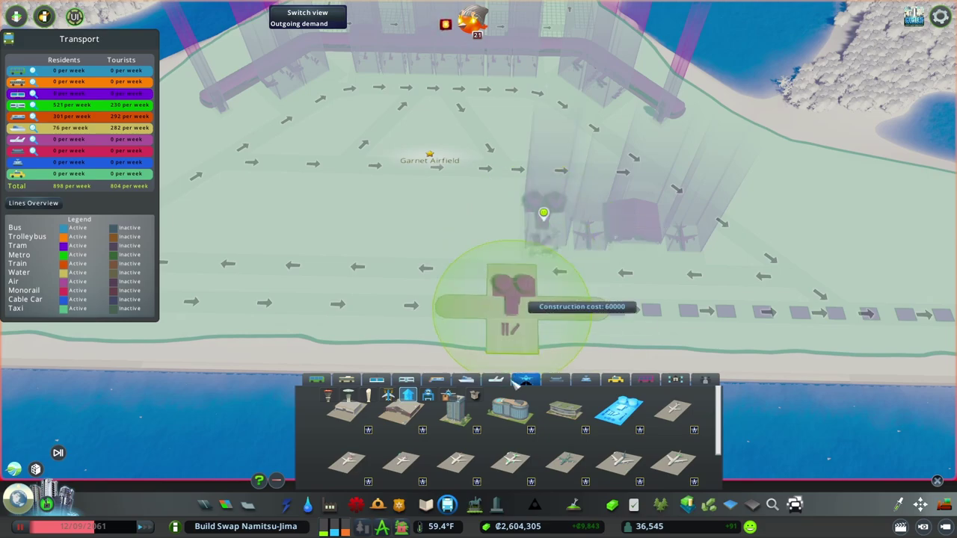
left_click(564, 461)
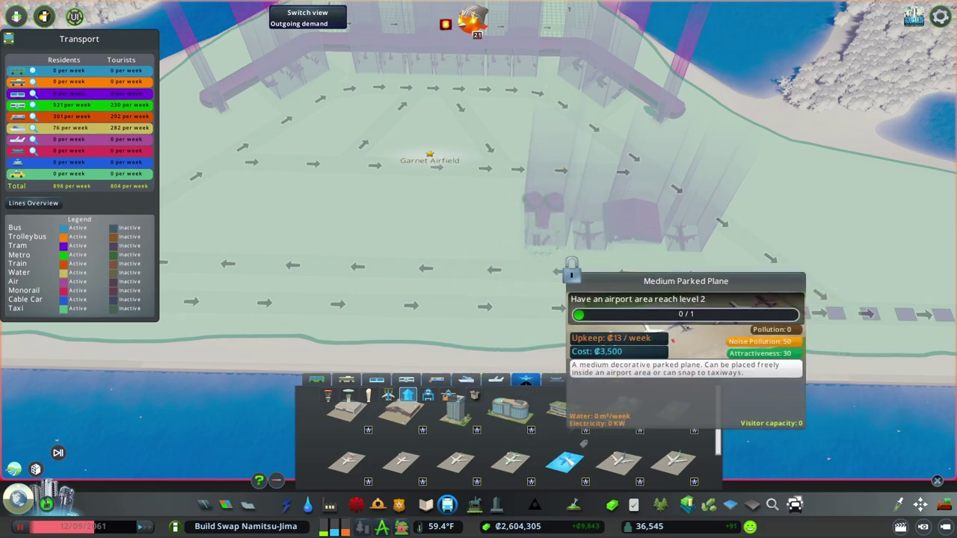
left_click(347, 464)
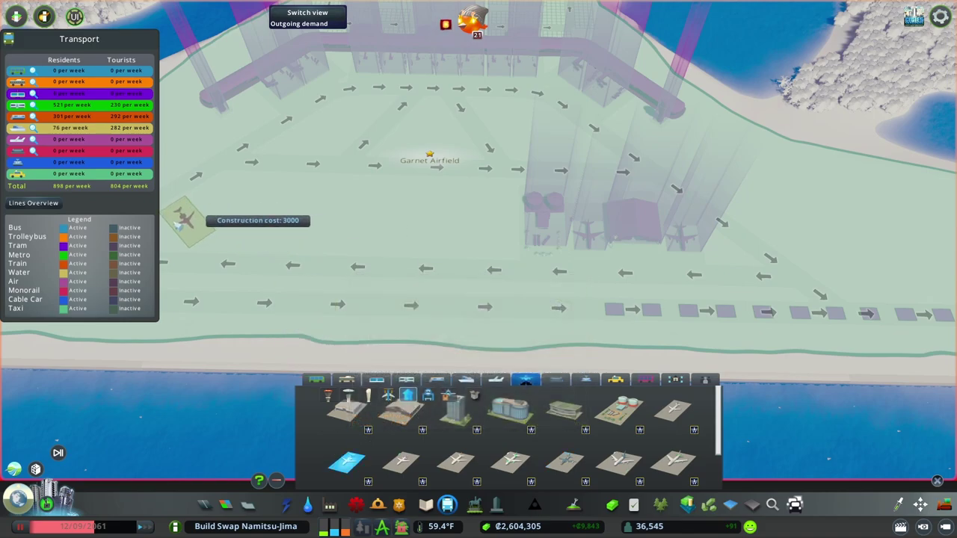
scroll(475, 303, "down", 1)
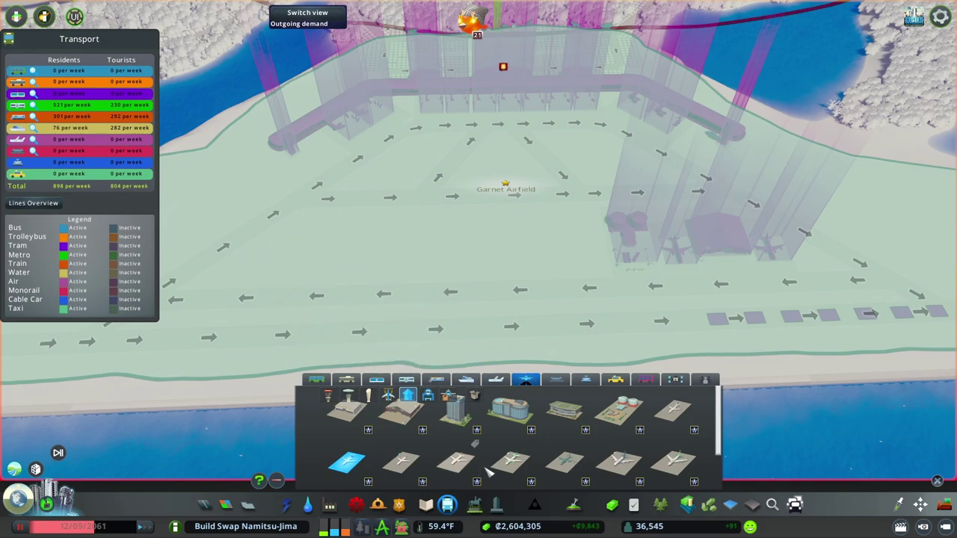
Place a parked plane, a hangar and a medium parked plane on the west apron
left_click(570, 462)
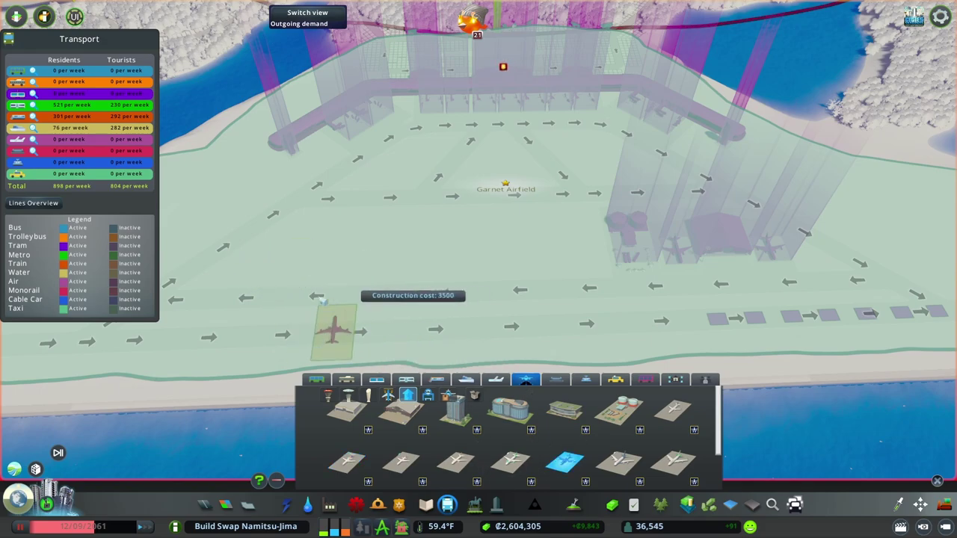
left_click(263, 287)
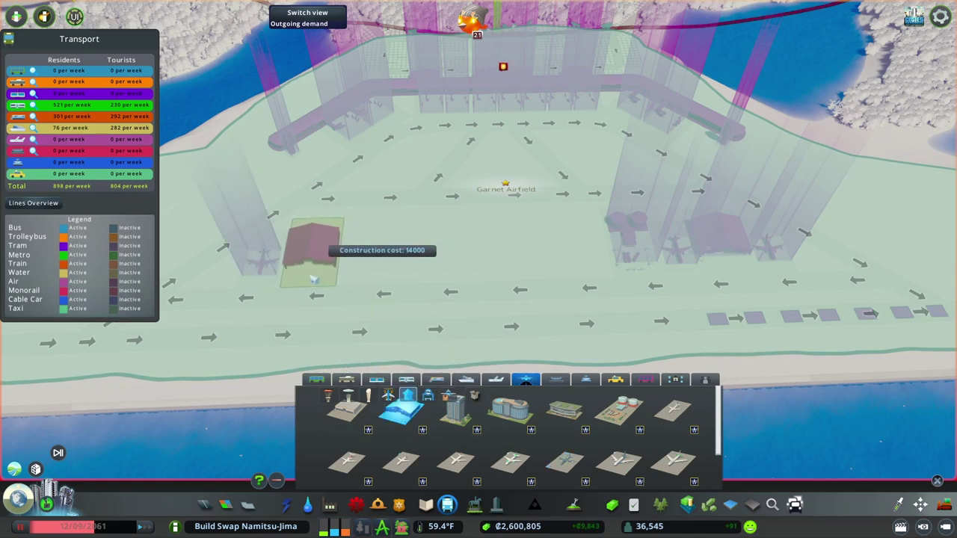
left_click(323, 296)
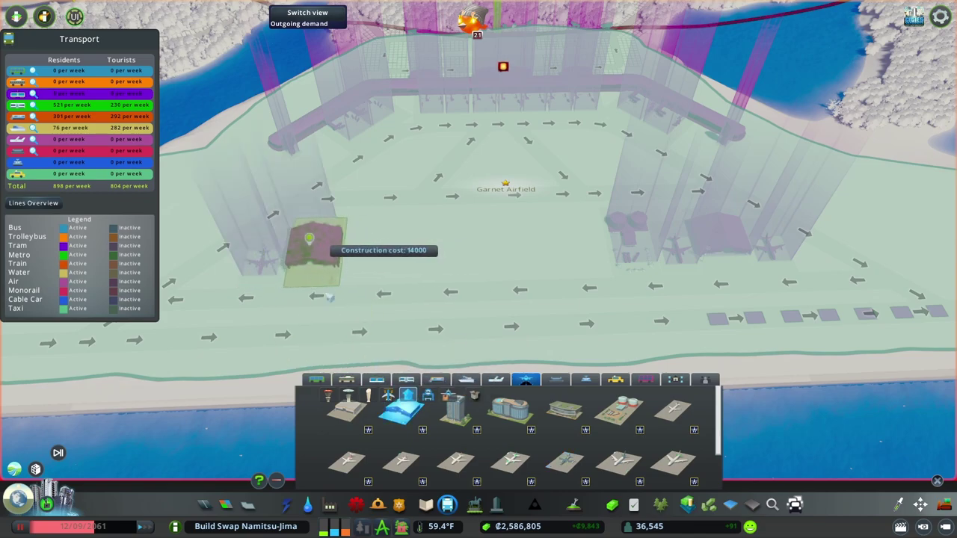
left_click(523, 467)
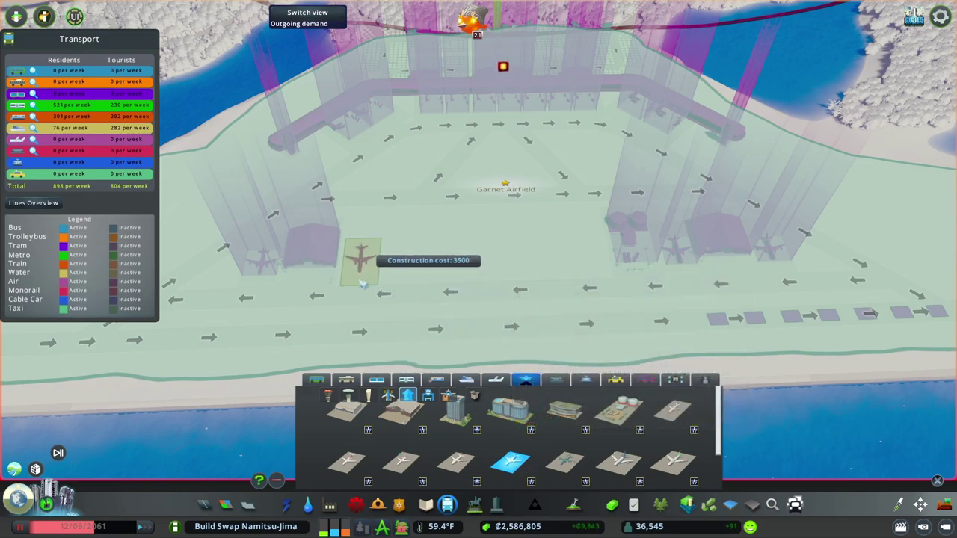
left_click(359, 285)
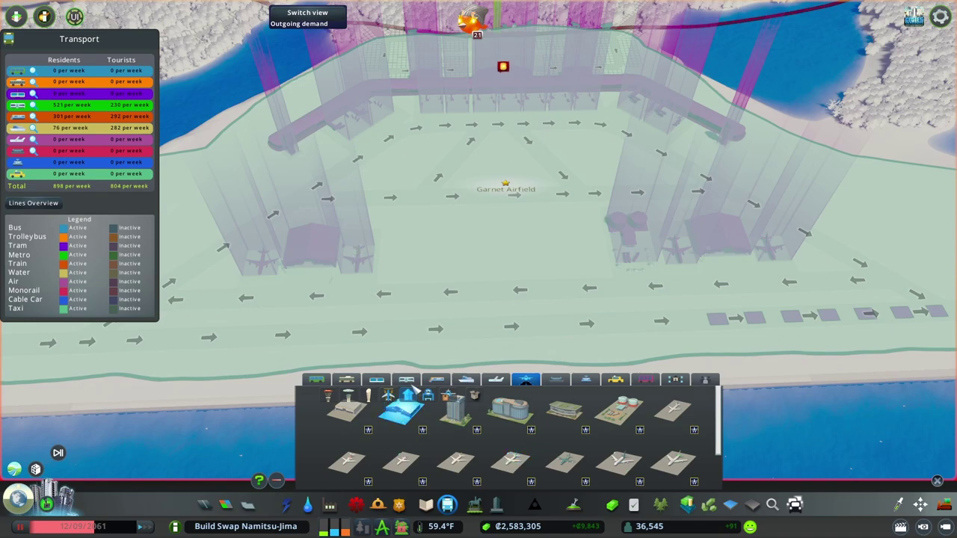
Add the fuel storage building and two small hangars, then survey the airfield
left_click(412, 396)
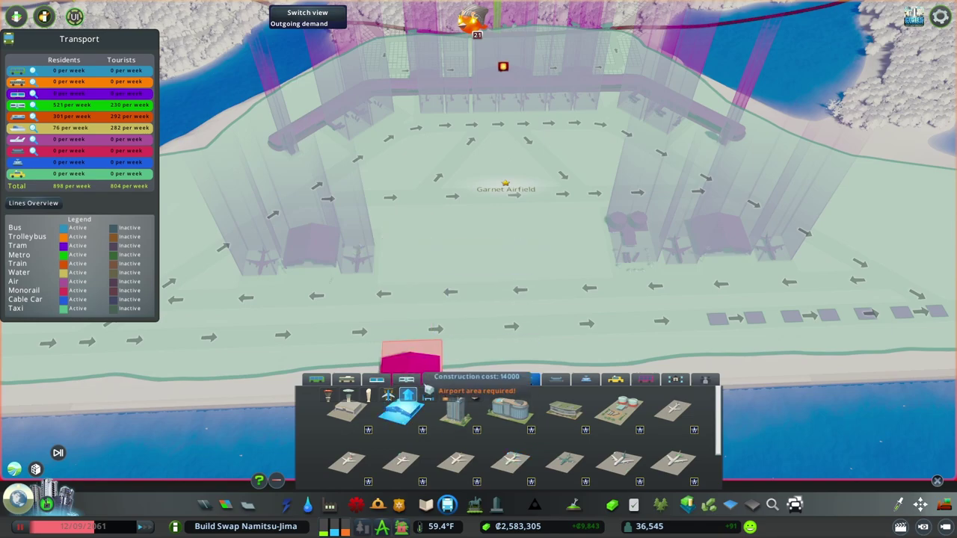
left_click(625, 407)
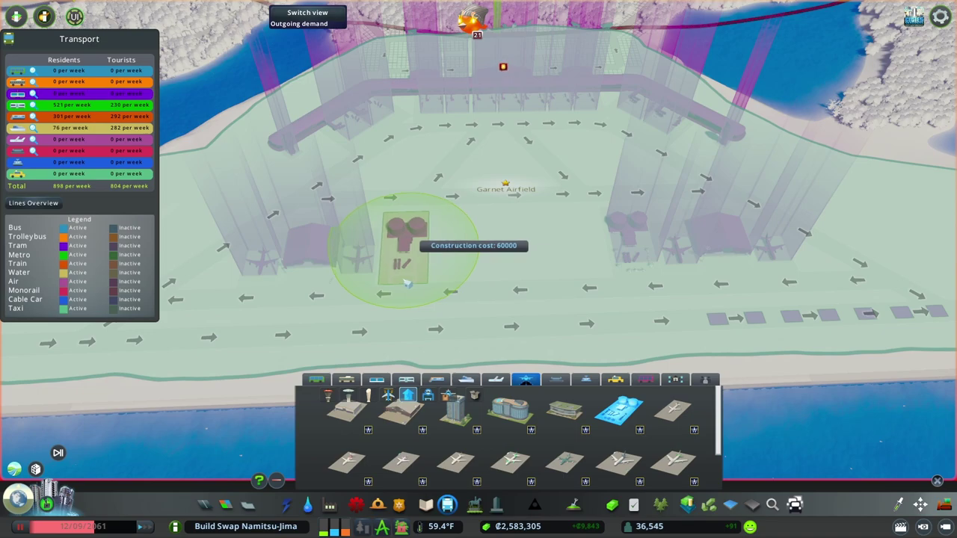
left_click(404, 283)
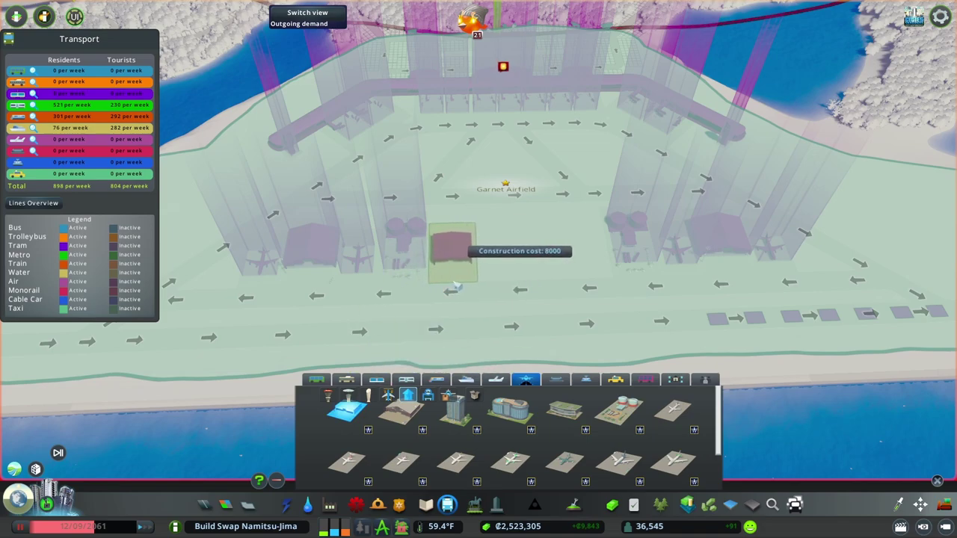
left_click(456, 286)
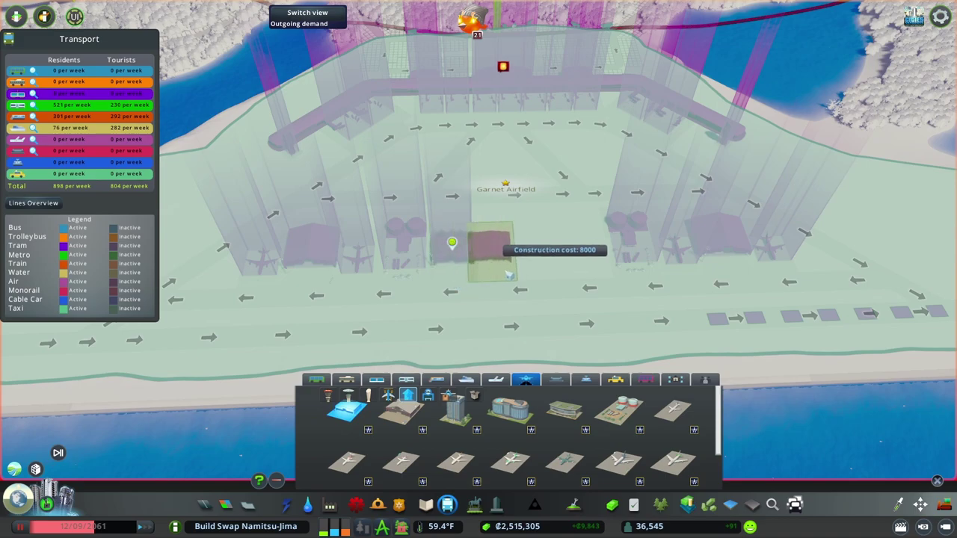
left_click(590, 271)
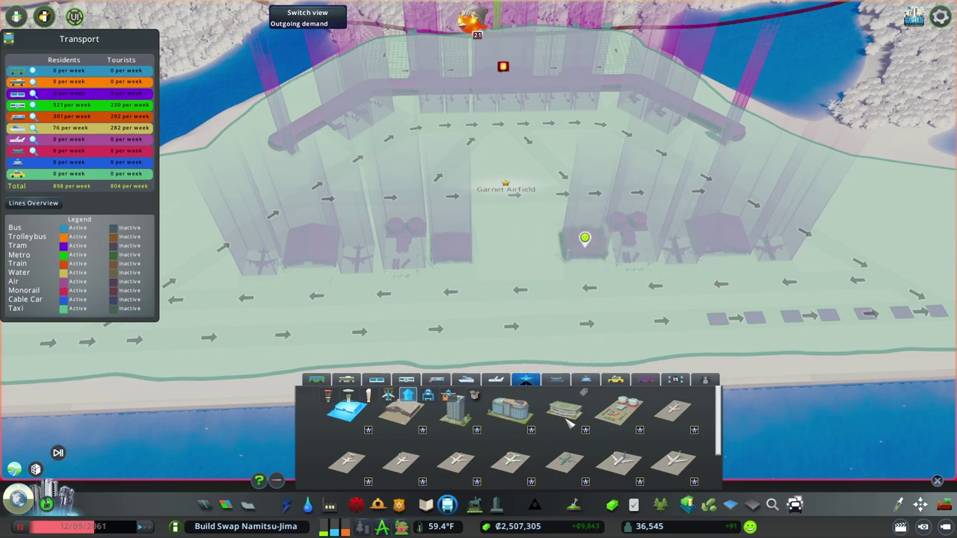
key("r")
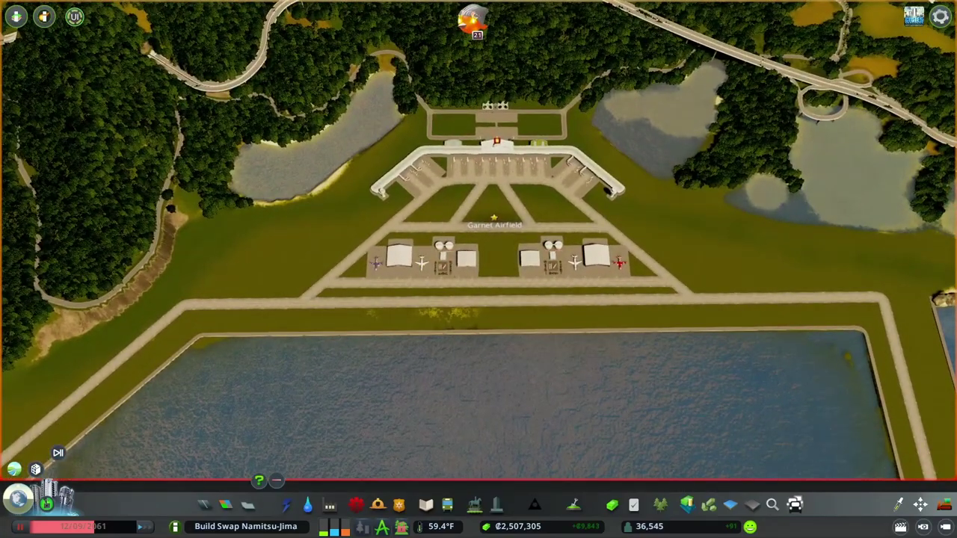
scroll(492, 230, "up", 3)
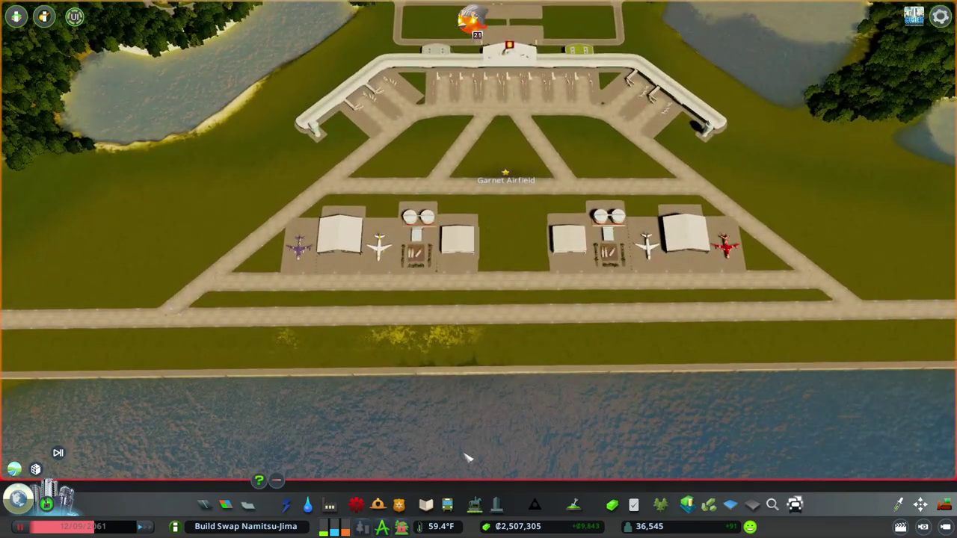
Reopen the transport overlay with the airport assets and rotate around Garnet Airfield
left_click(452, 505)
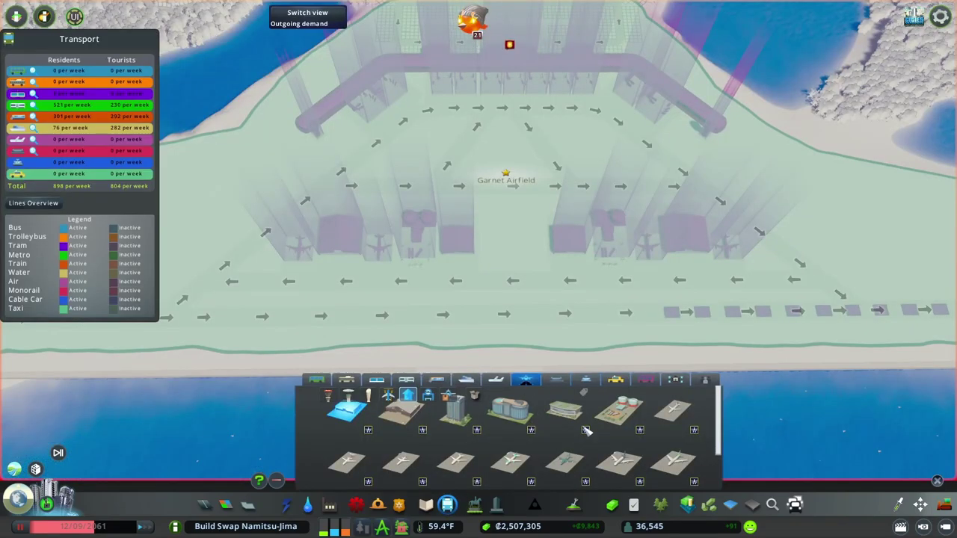
scroll(586, 431, "down", 2)
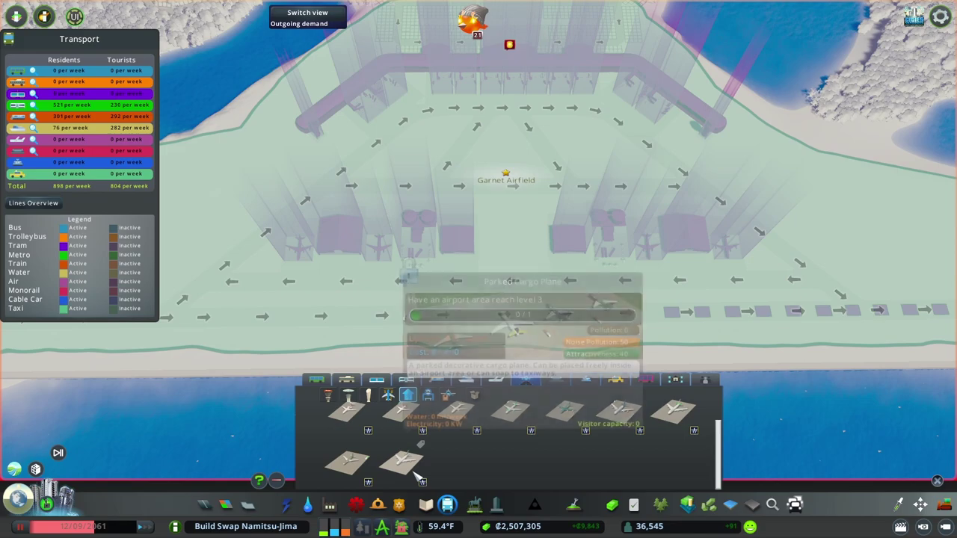
key("e")
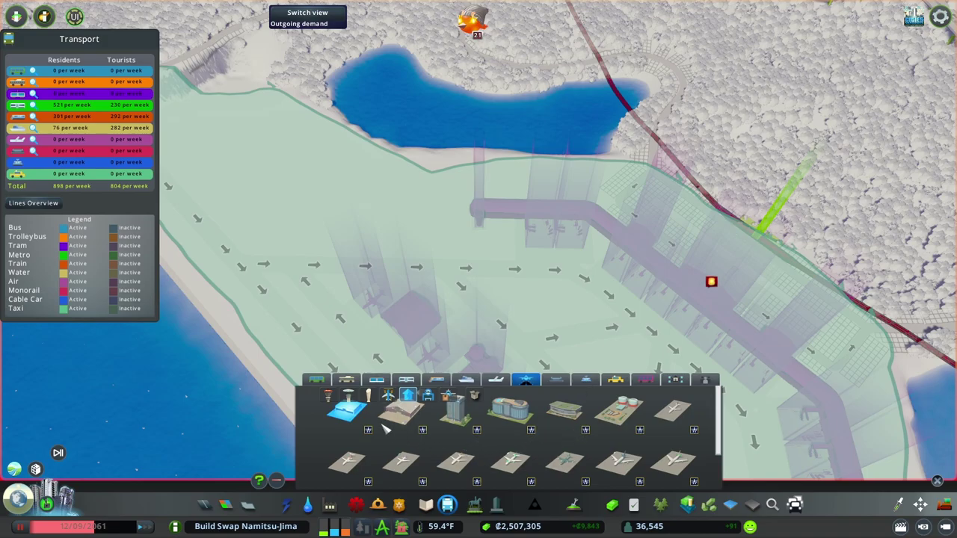
Place two hangars in the airfield's north-west area
left_click(409, 420)
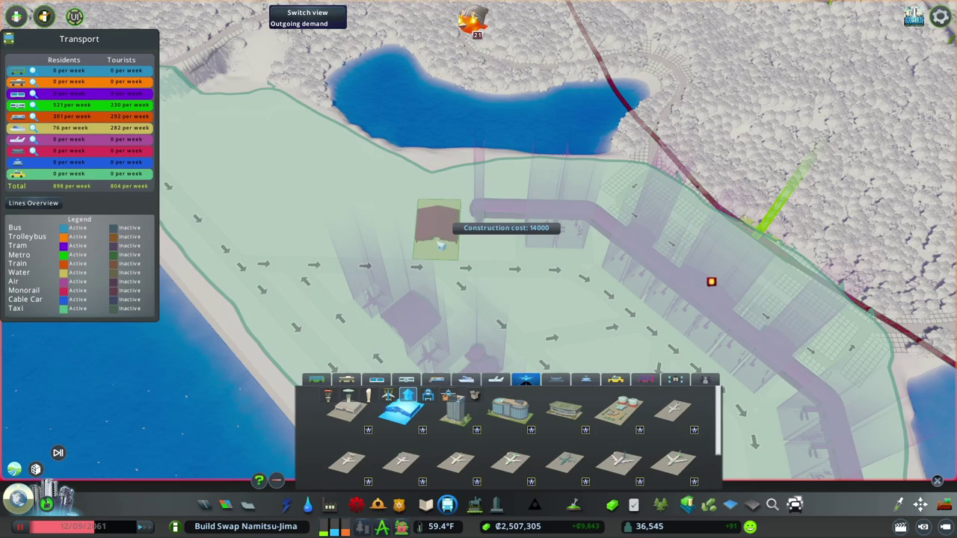
left_click(441, 245)
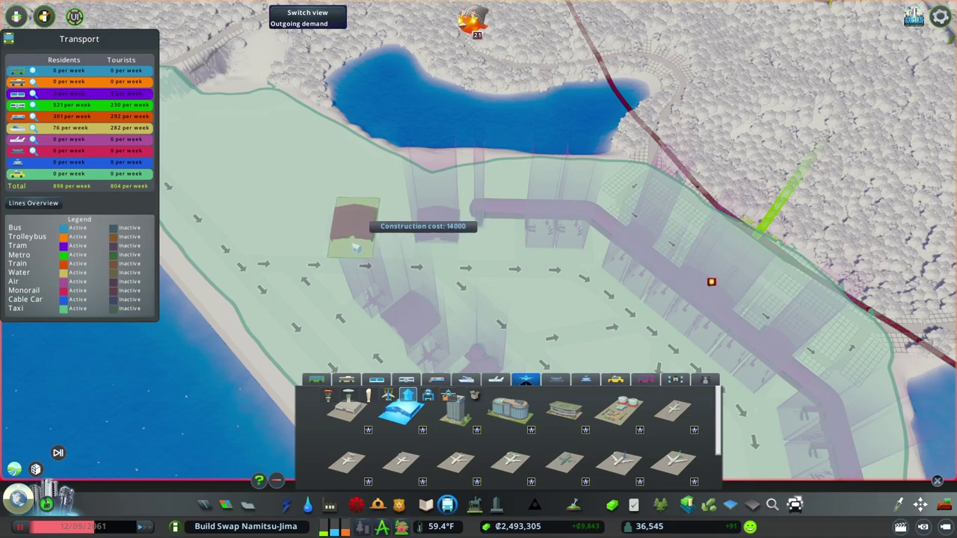
left_click(356, 246)
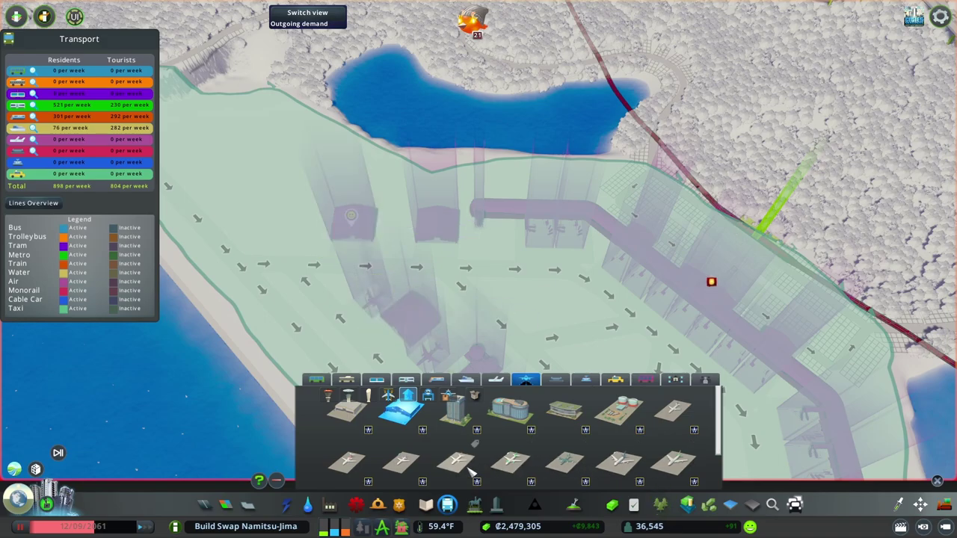
Browse parked plane assets, then close the transport overlay for a normal view
left_click(357, 471)
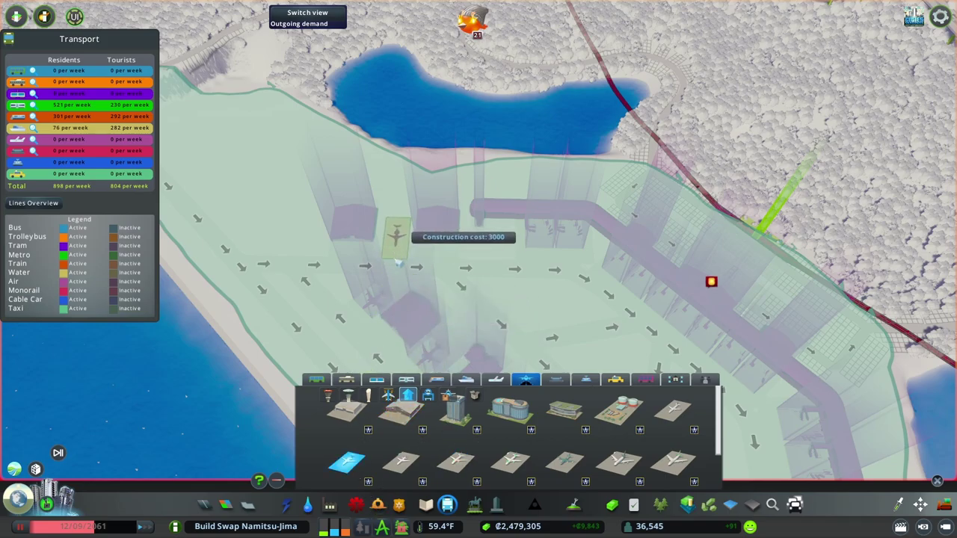
left_click(682, 412)
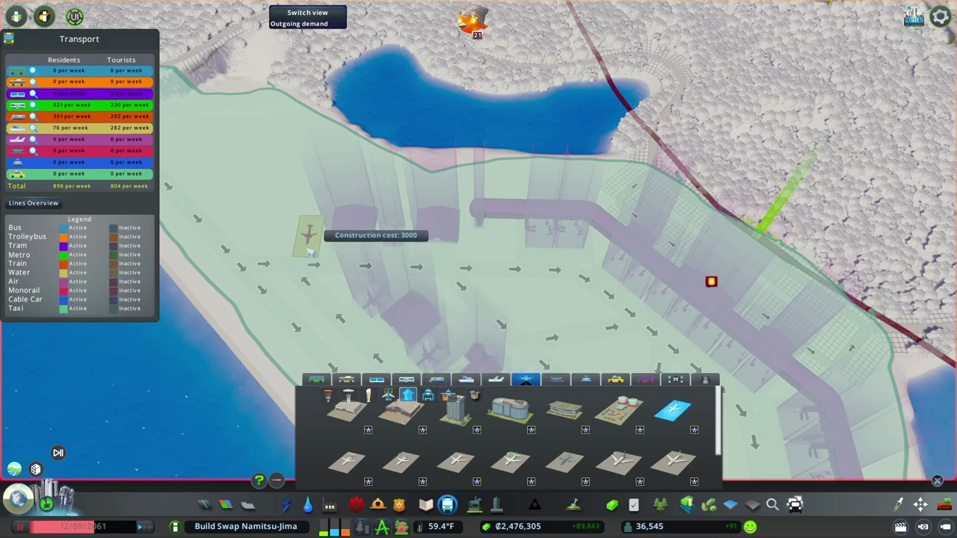
key("q")
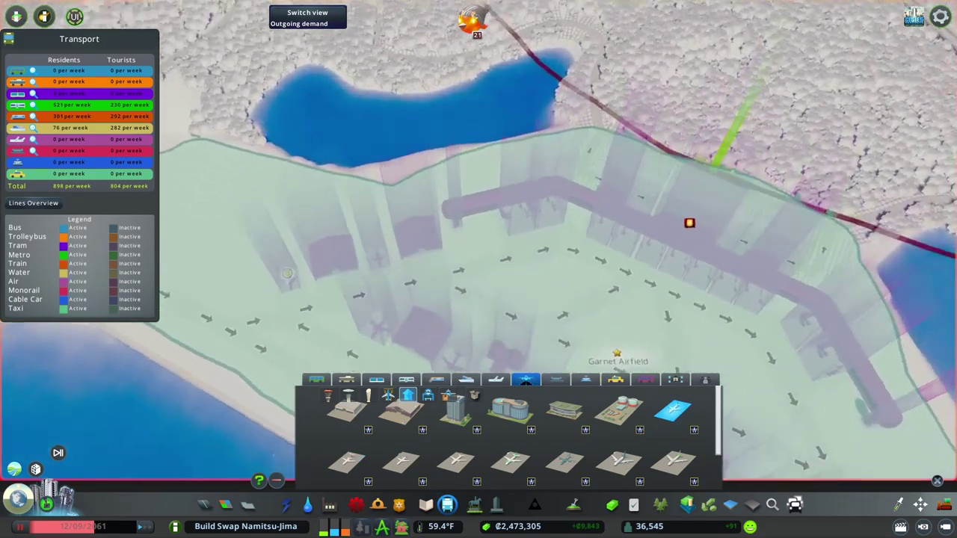
key("s")
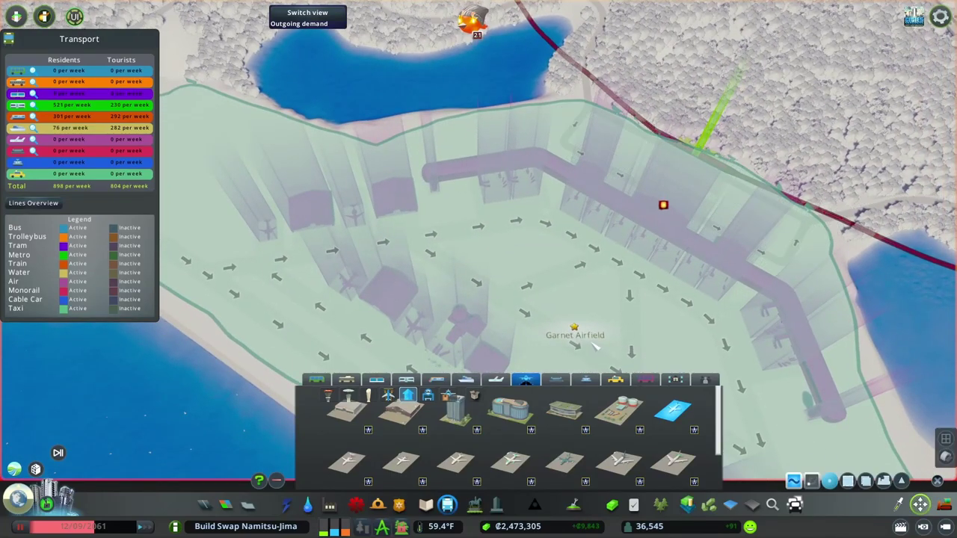
scroll(318, 258, "up", 5)
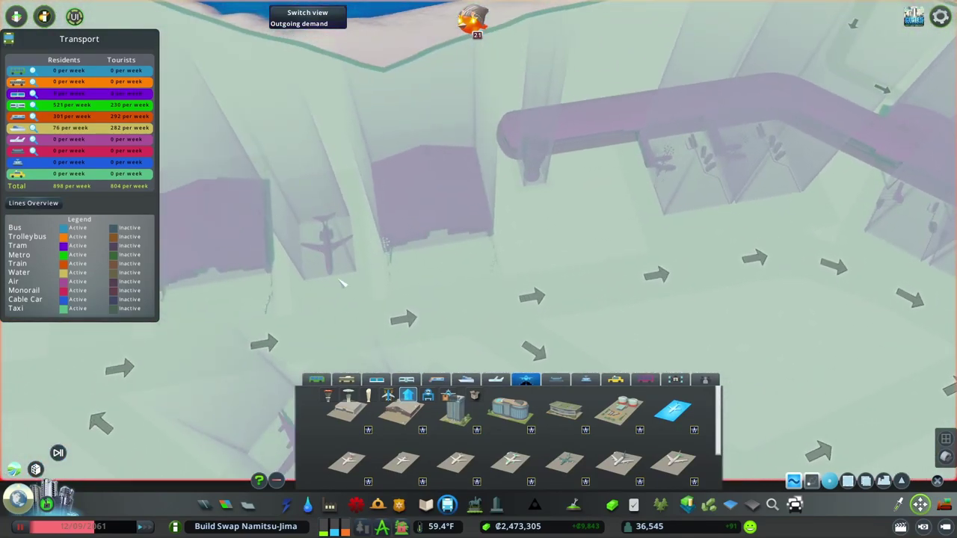
key("Escape")
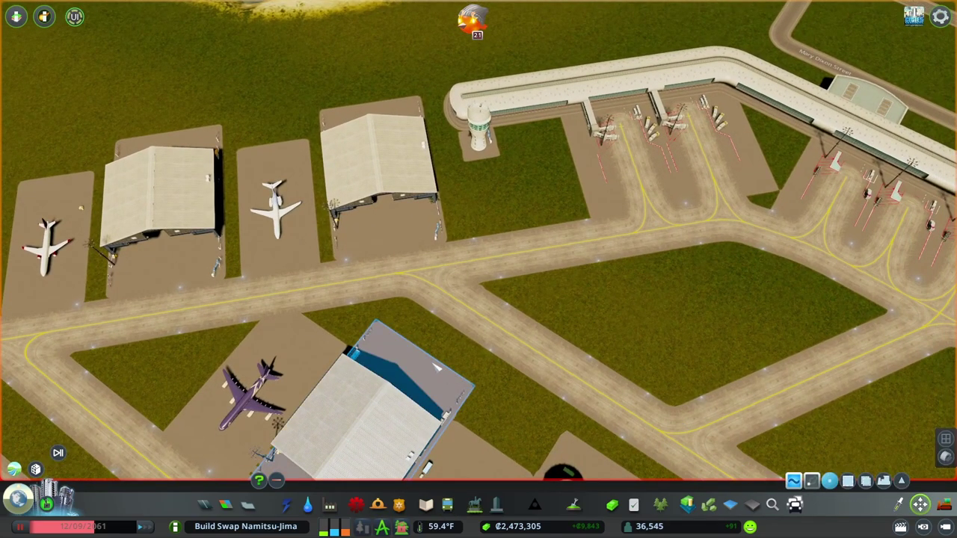
Move the two aircraft stands onto their hangars
left_click_drag(295, 246, 402, 243)
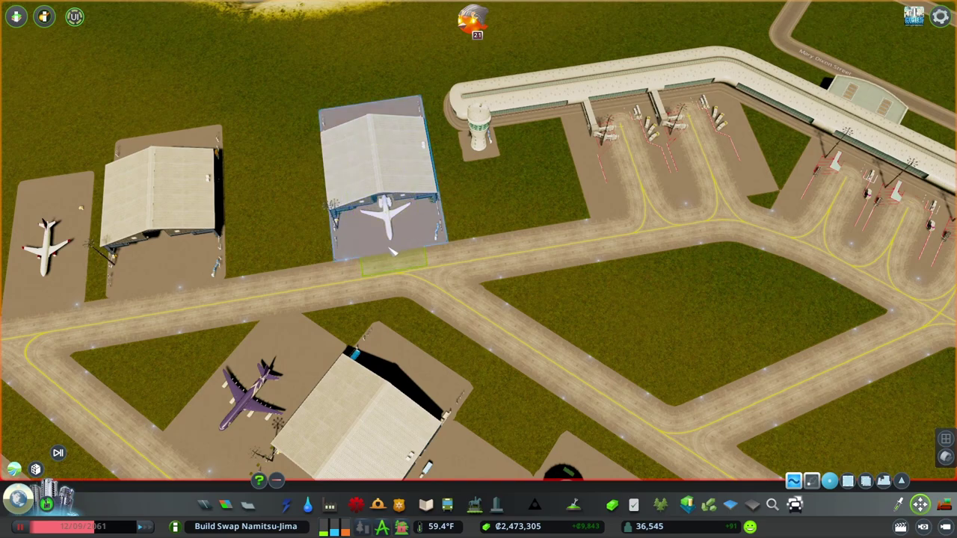
left_click(390, 253)
key("a")
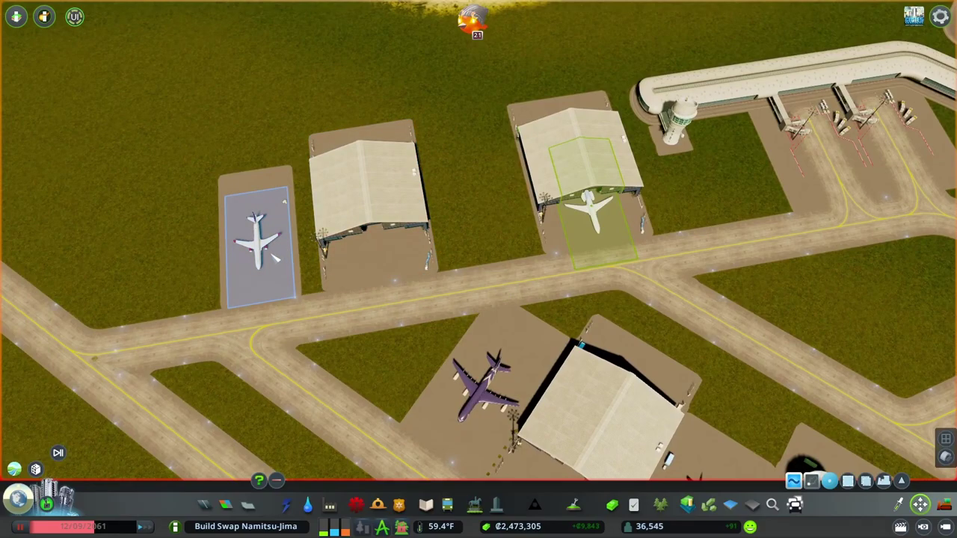
left_click_drag(276, 258, 383, 255)
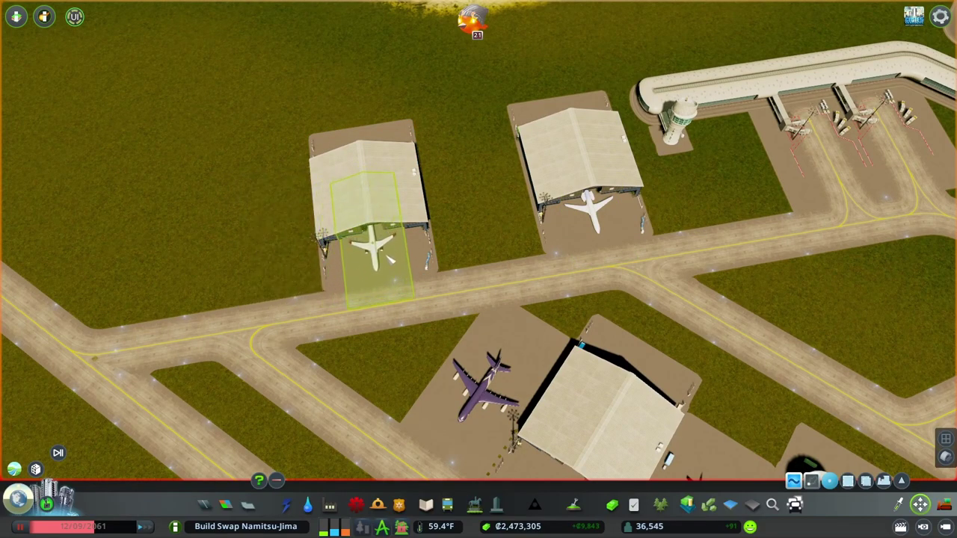
left_click(389, 258)
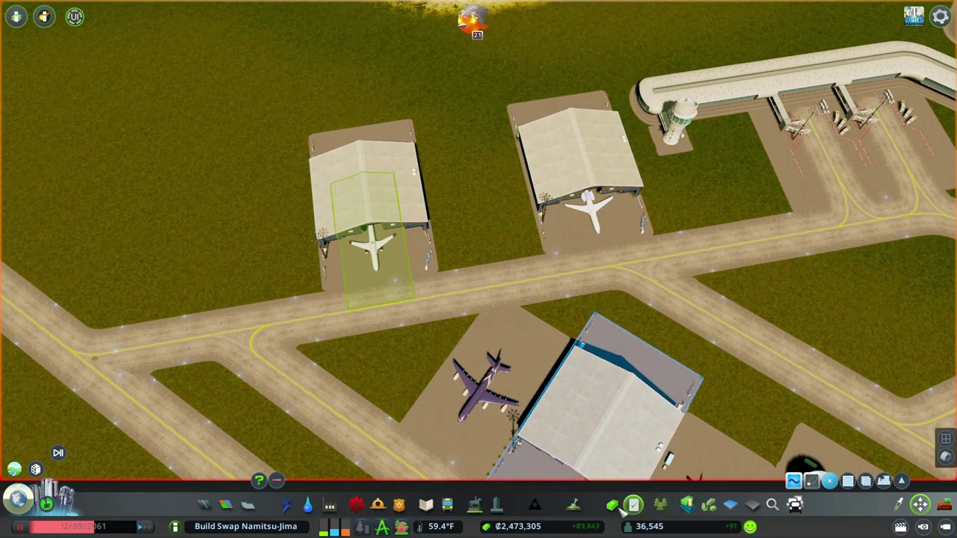
Place another medium parked plane on the apron
left_click(447, 505)
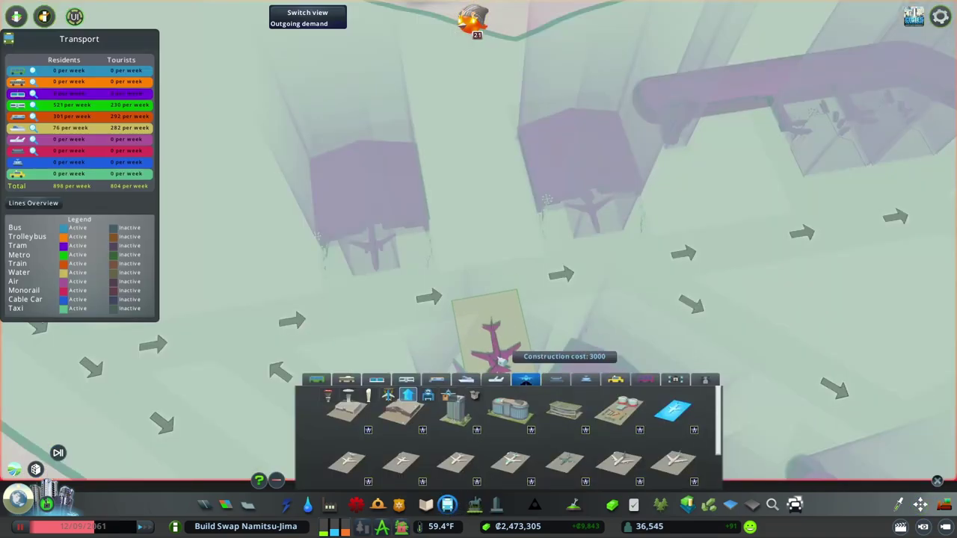
left_click(506, 467)
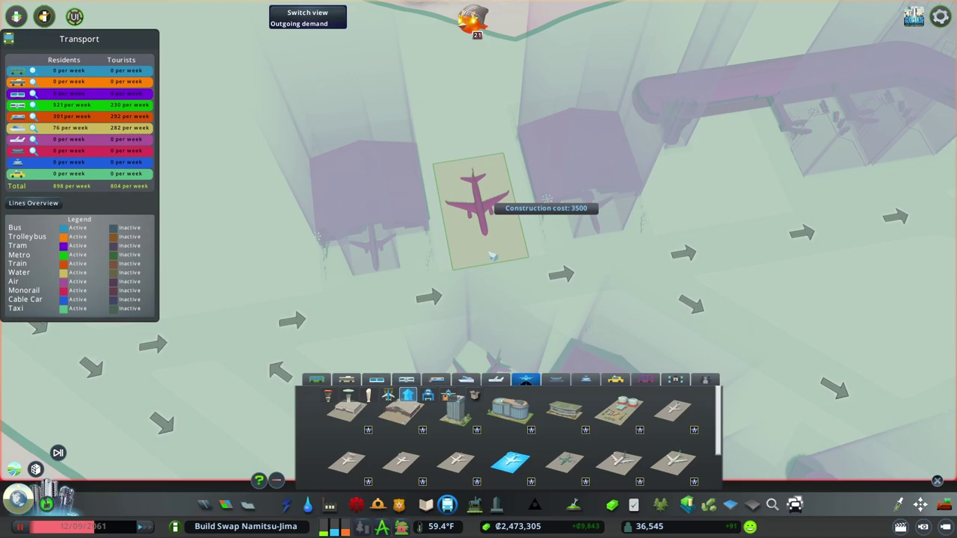
left_click(492, 256)
key("q")
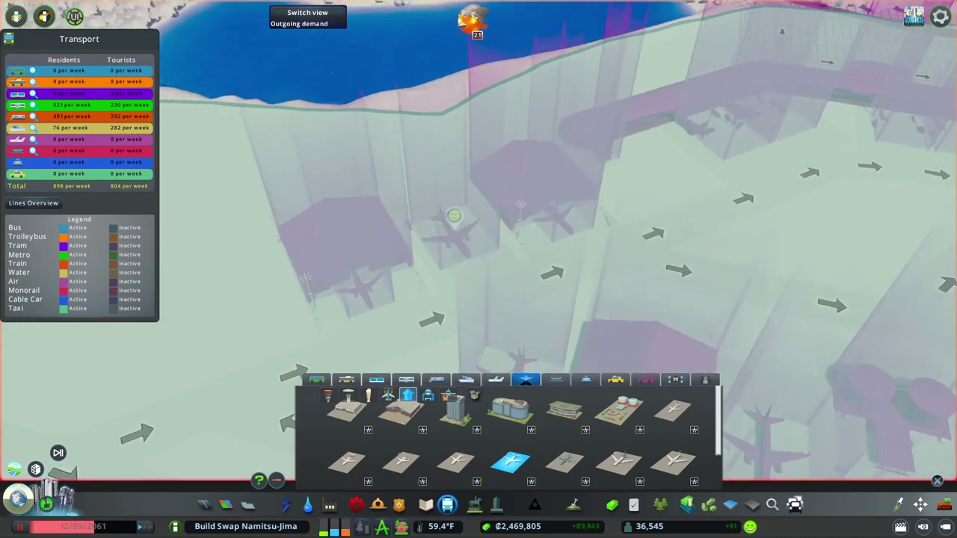
key("d")
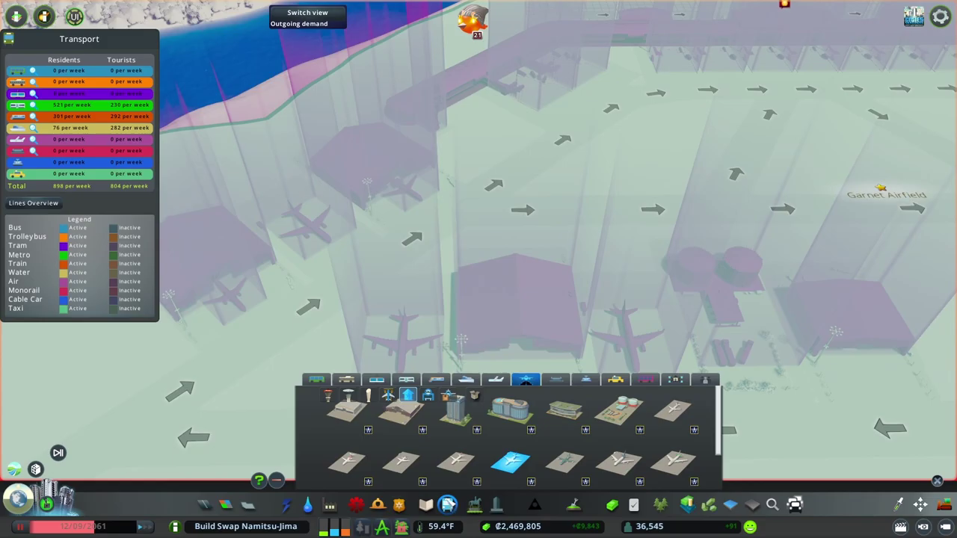
key("Escape")
key("w")
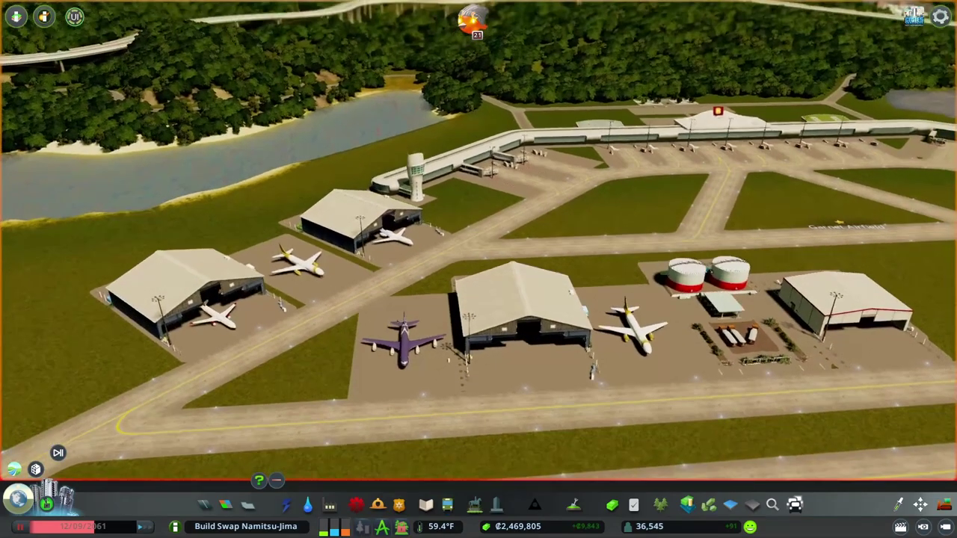
key("w")
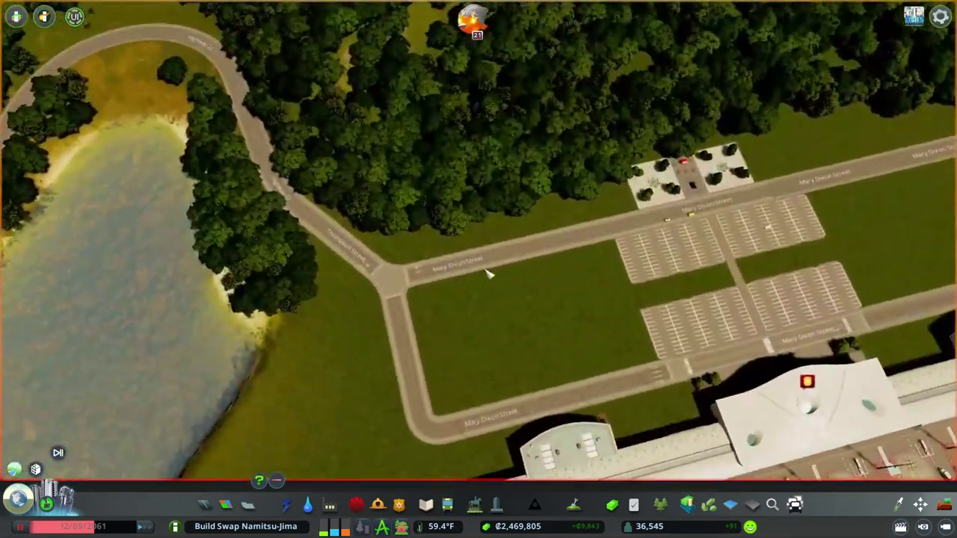
key("e")
key("d")
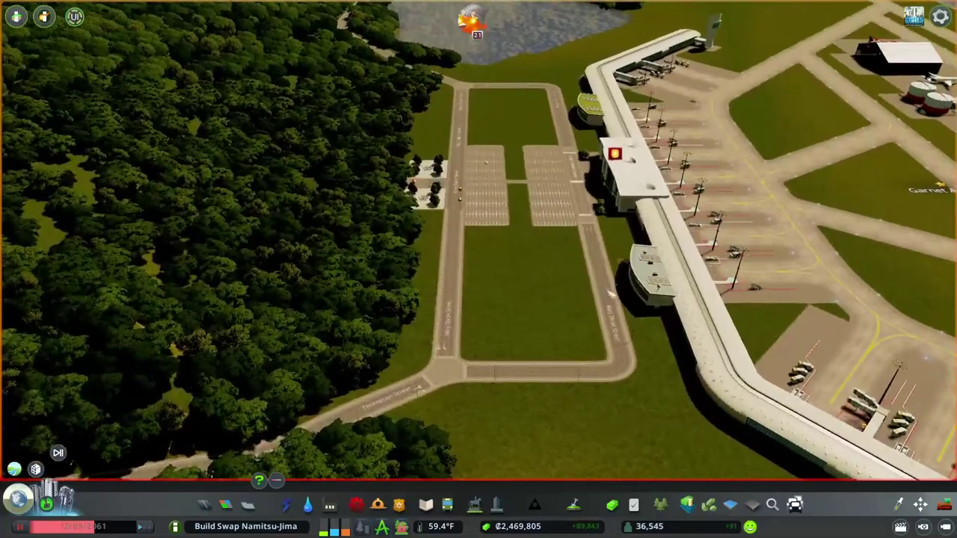
key("q")
key("s")
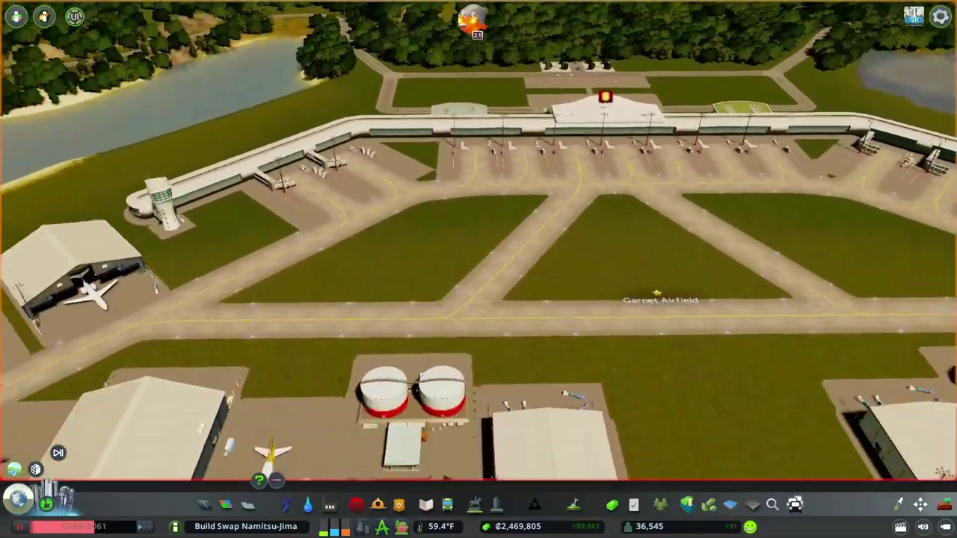
key("f")
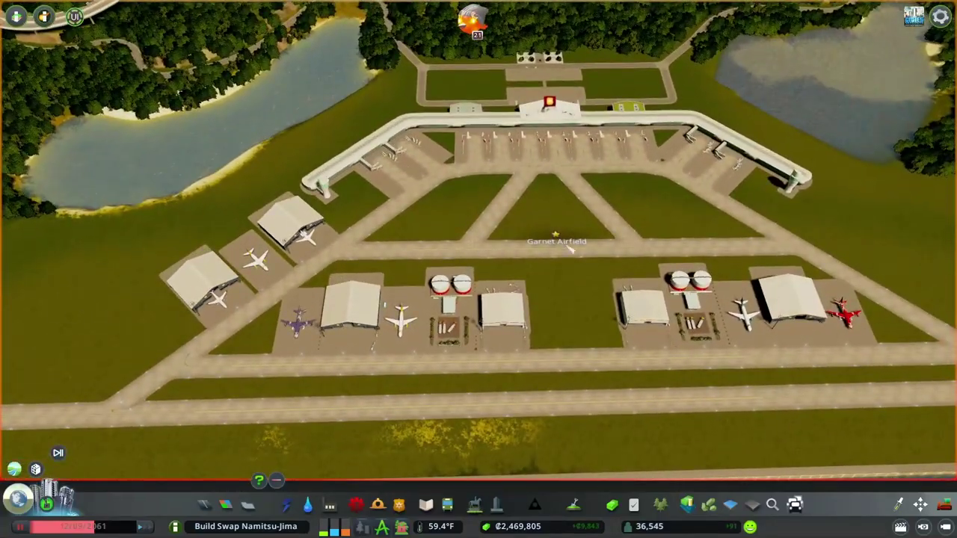
key("e")
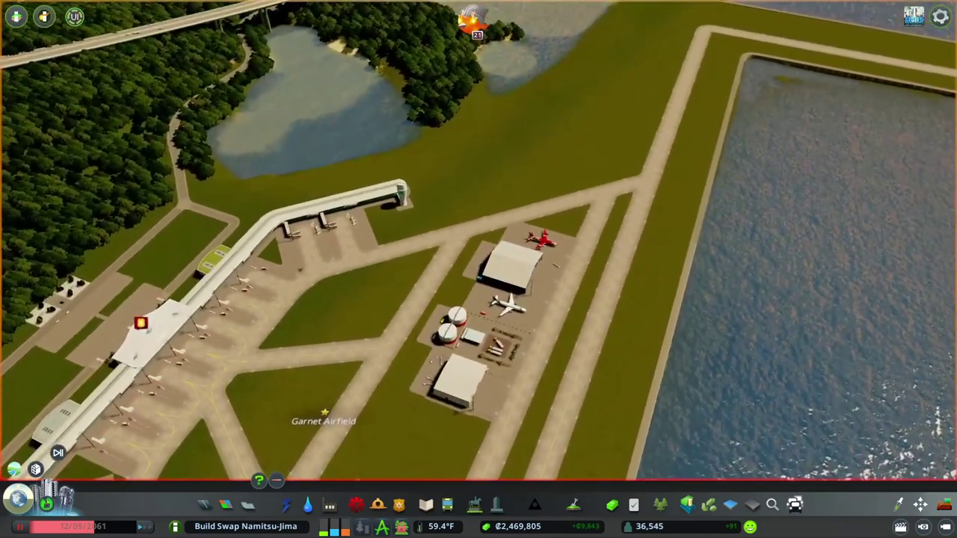
Place two hangars by the far runway and a parked plane near them
left_click(447, 504)
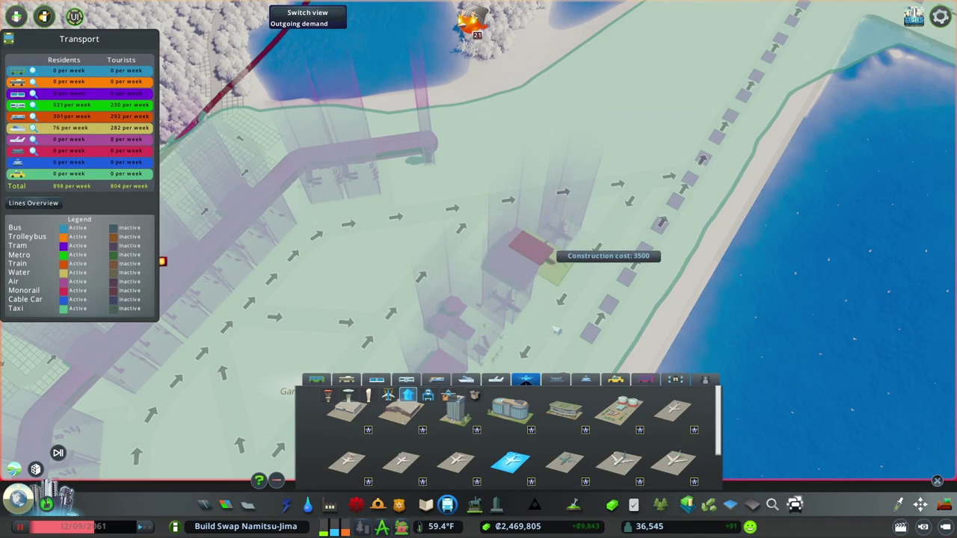
left_click(495, 191)
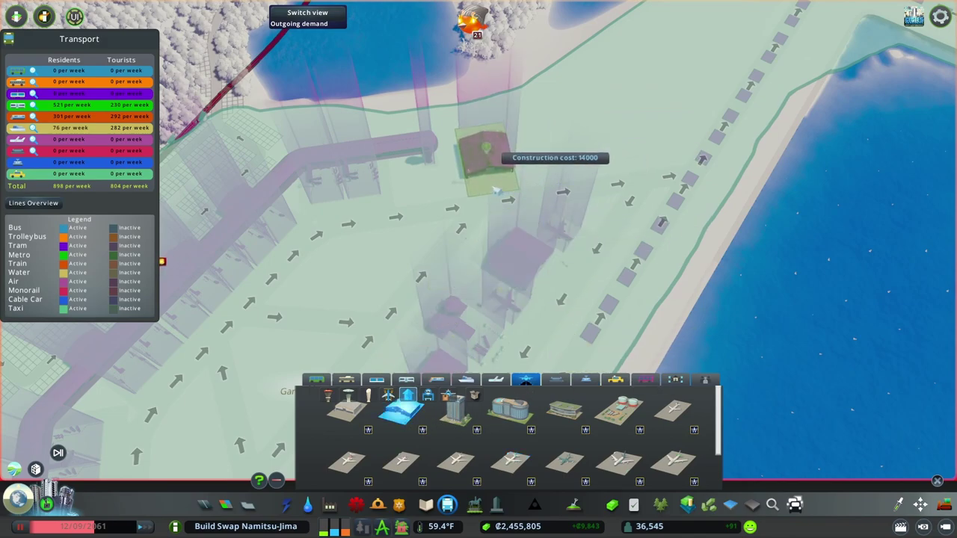
left_click(609, 170)
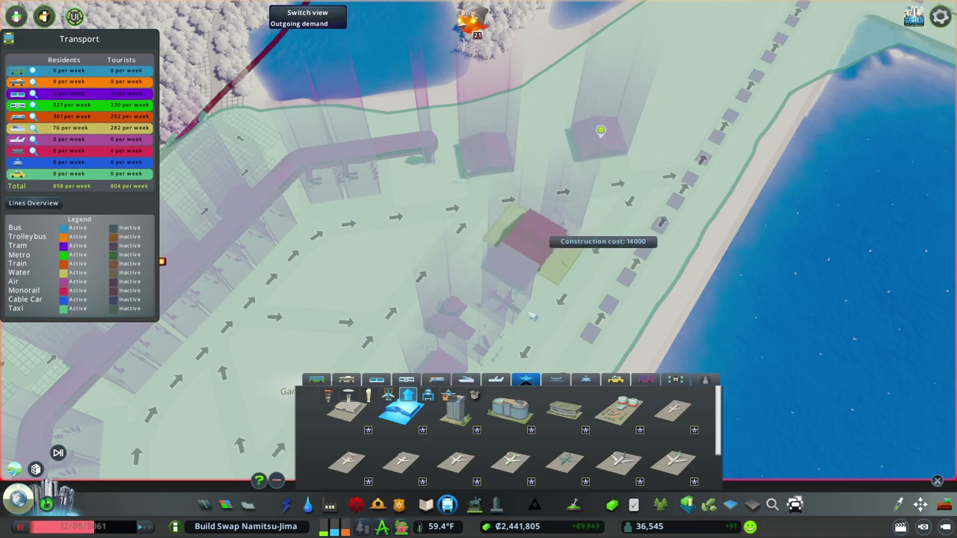
left_click(456, 461)
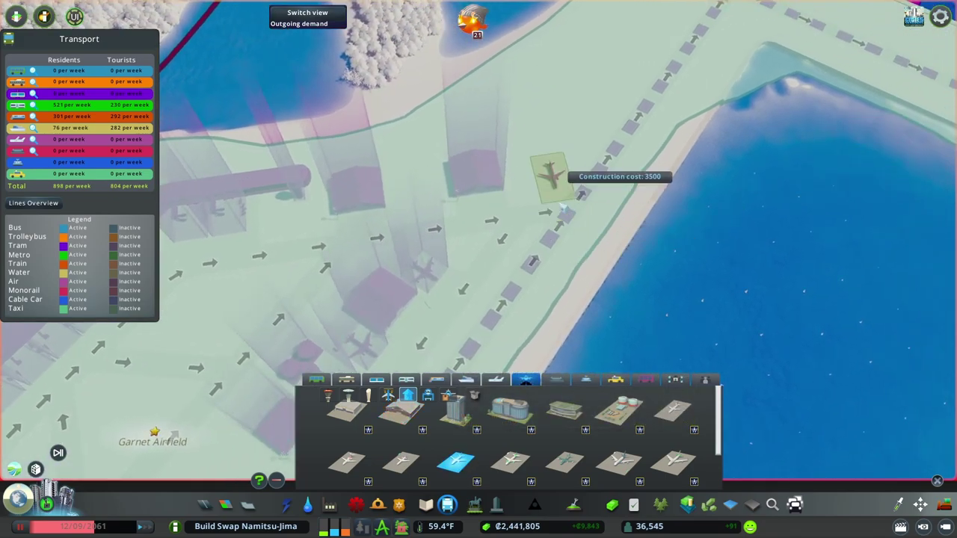
left_click(535, 211)
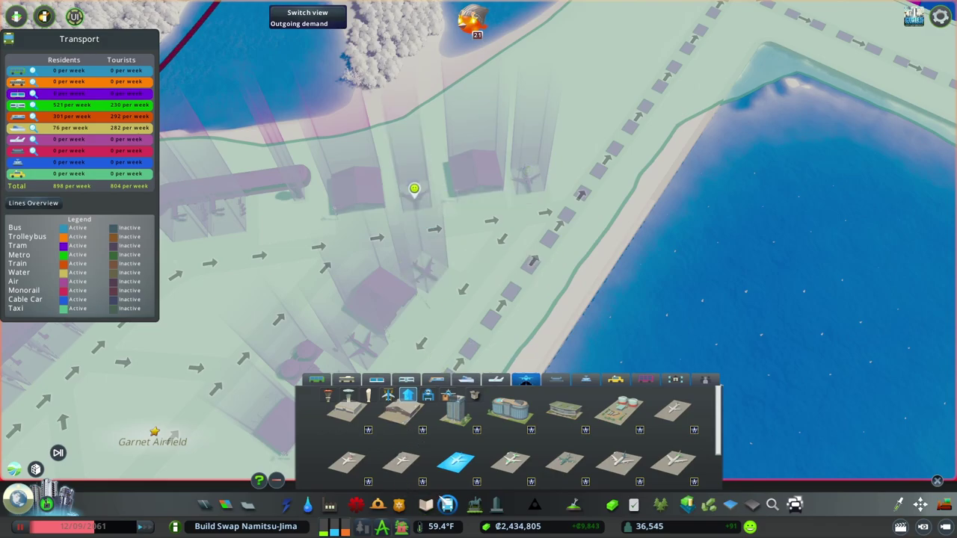
Use Move It to drag the plane stands into the hangars
left_click(447, 504)
scroll(543, 160, "up", 5)
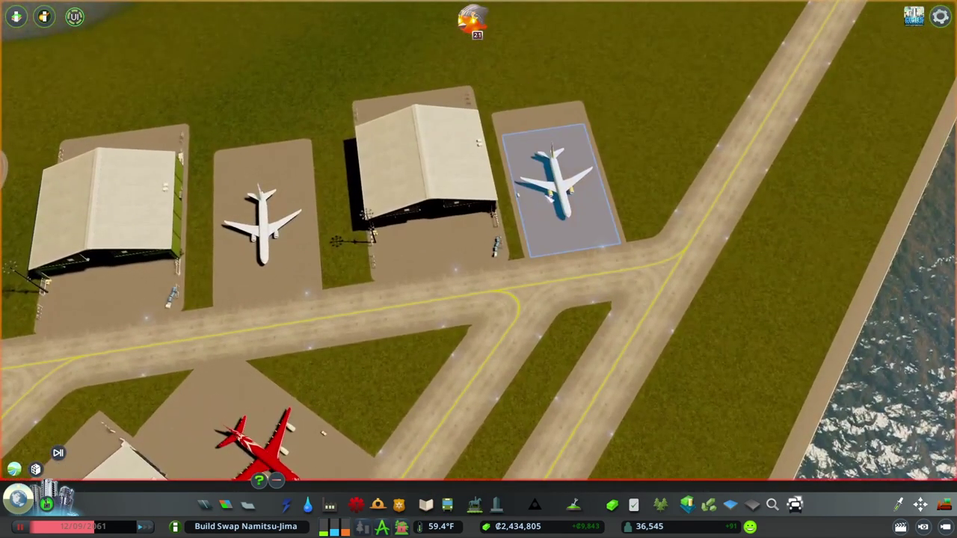
left_click(557, 196)
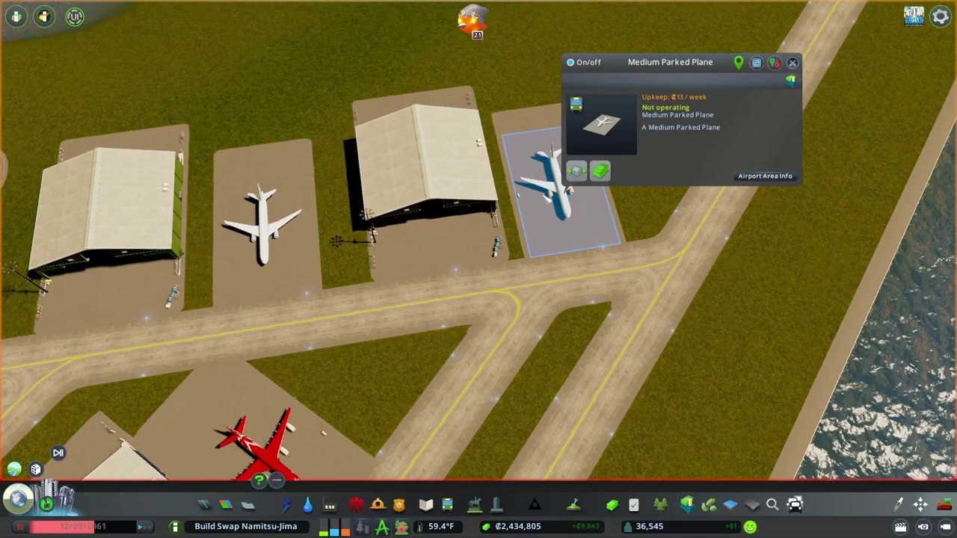
key("m")
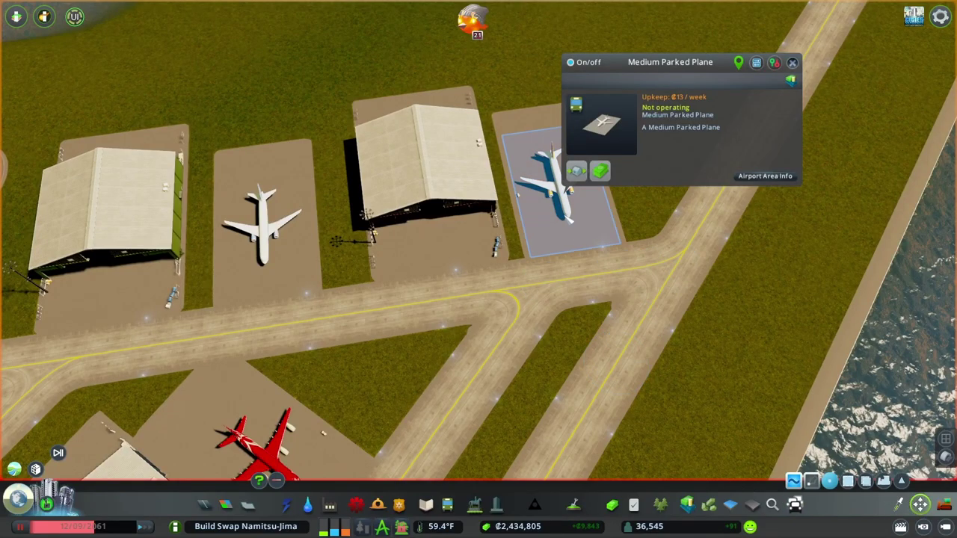
mouse_move(562, 217)
left_mouse_down()
mouse_move(471, 234)
mouse_move(446, 255)
left_mouse_up()
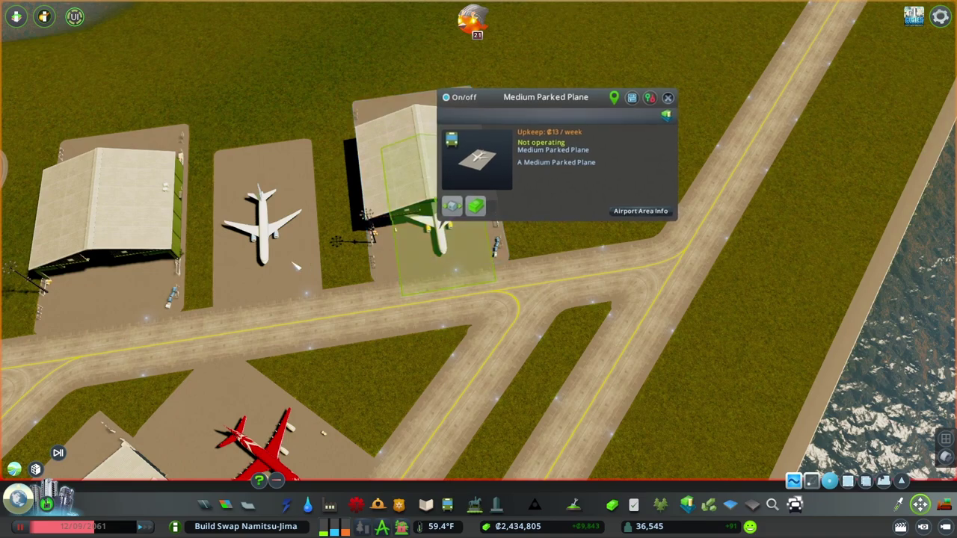
left_click_drag(267, 267, 114, 312)
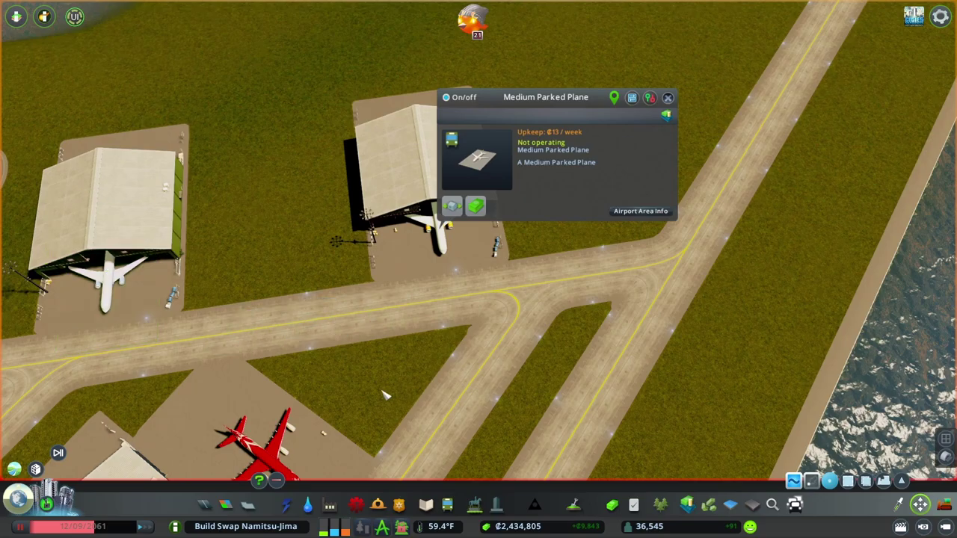
left_click(669, 99)
scroll(367, 207, "down", 5)
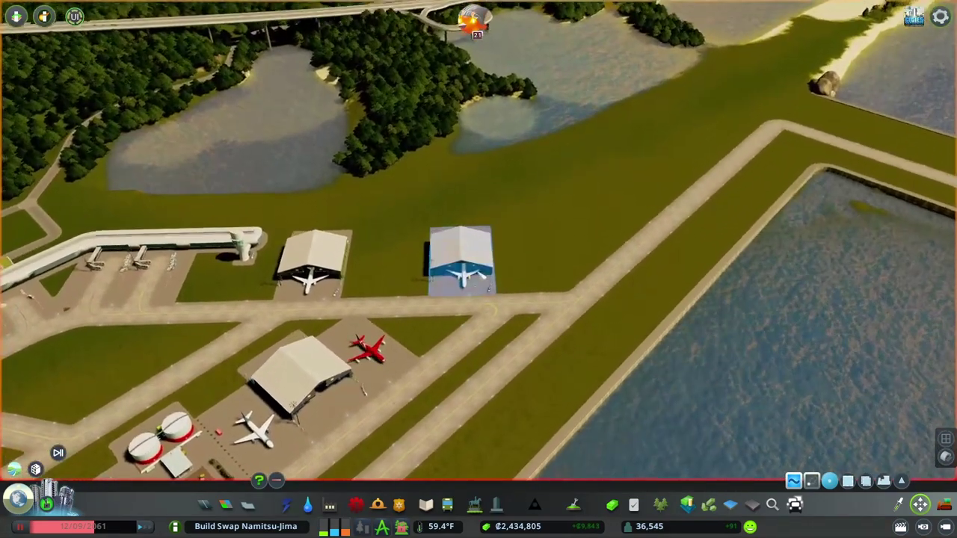
Place two parked planes near the runway
left_click(447, 504)
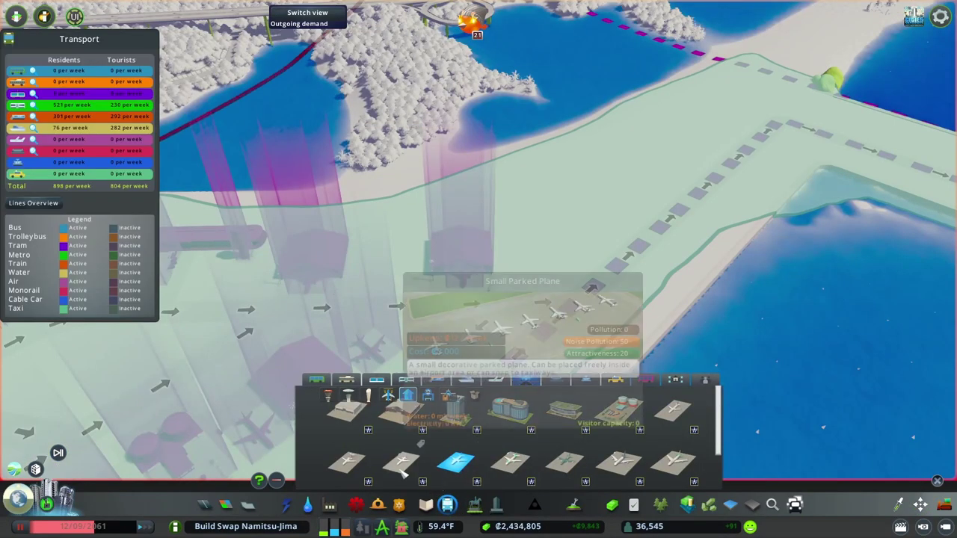
left_click(568, 463)
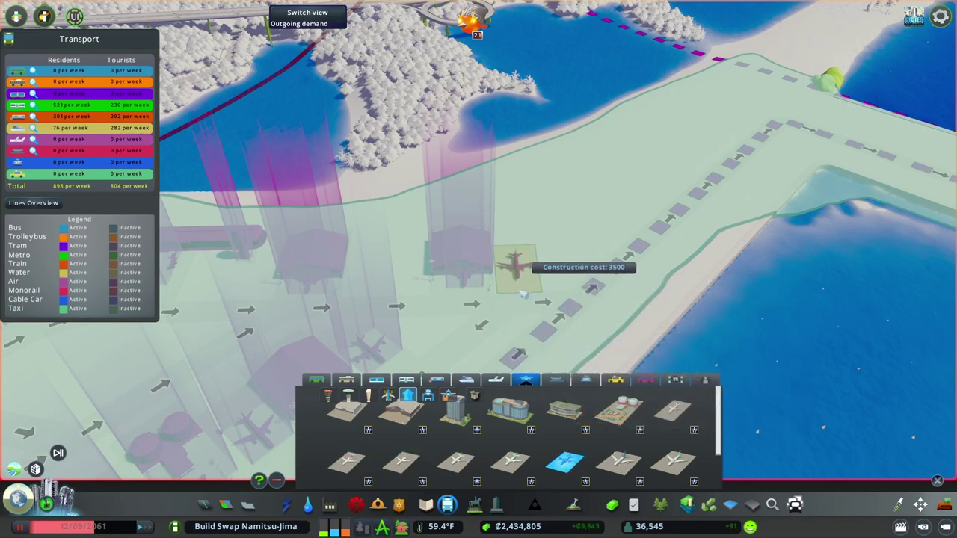
left_click(523, 294)
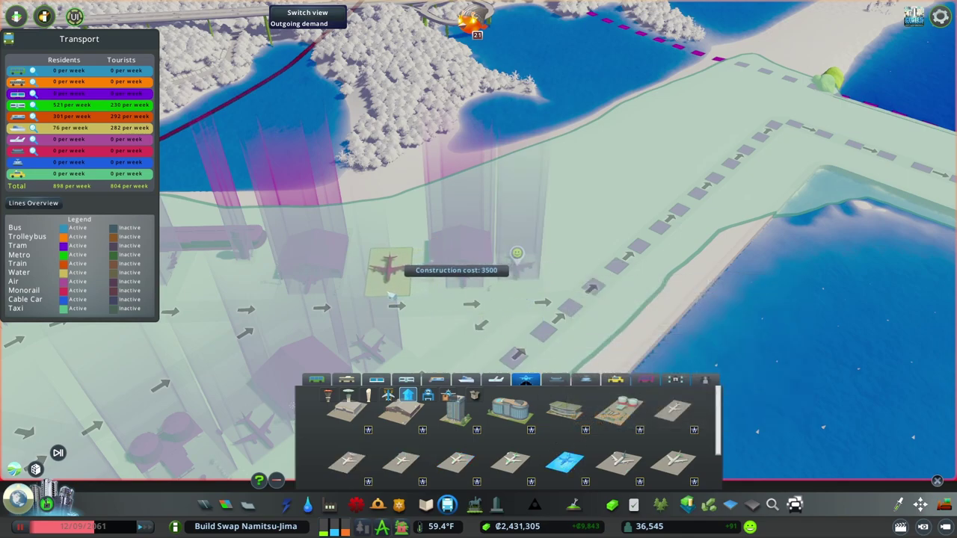
left_click(390, 295)
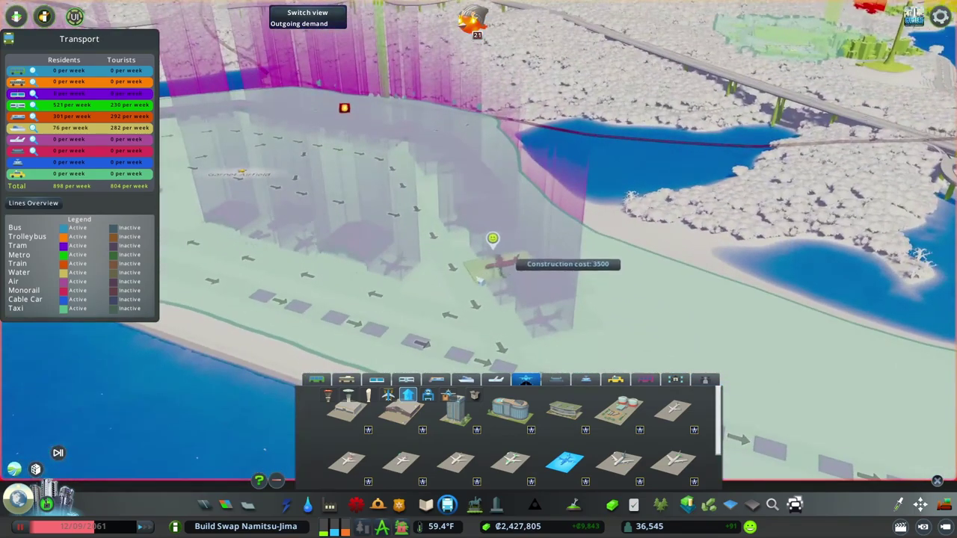
left_click(448, 504)
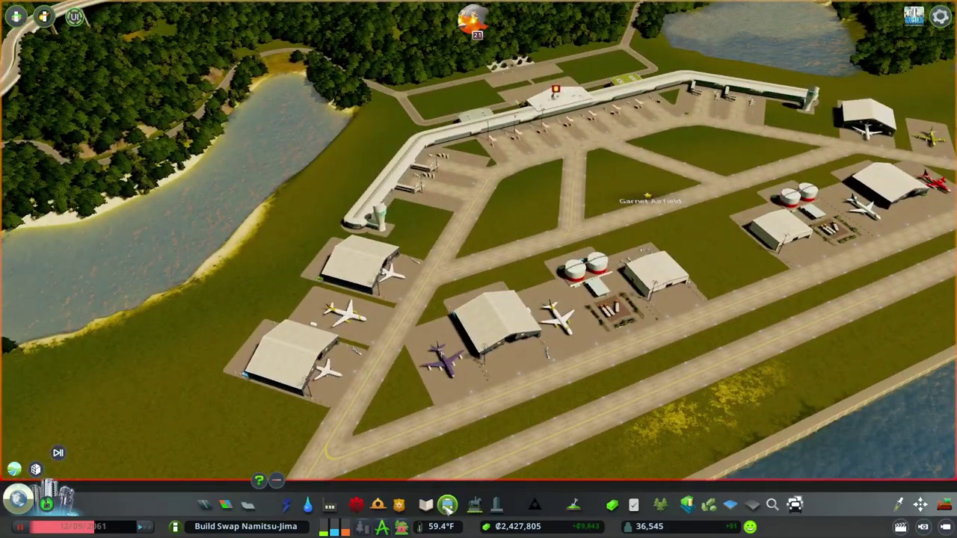
Reopen the airport tools and show the Airline Headquarters Building options
left_click(447, 505)
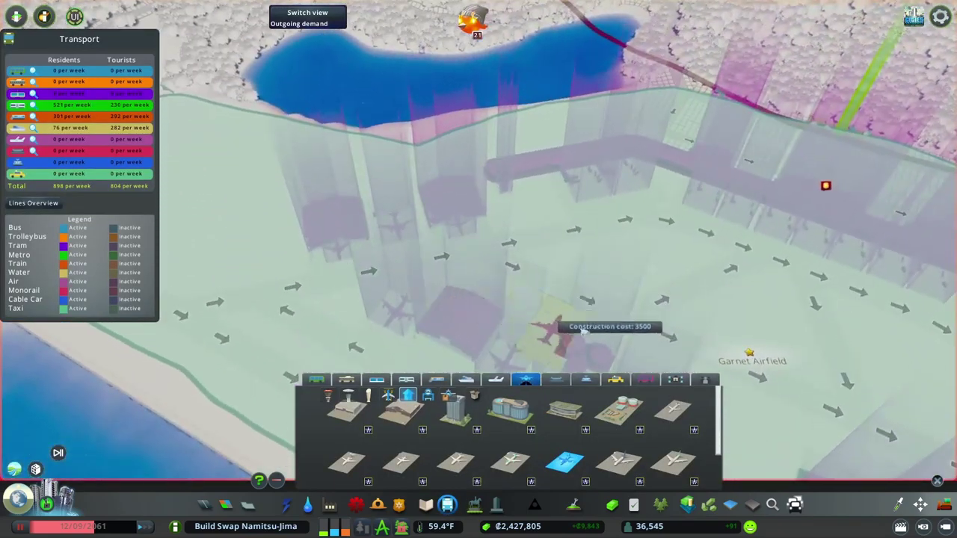
left_click(448, 395)
left_click(474, 396)
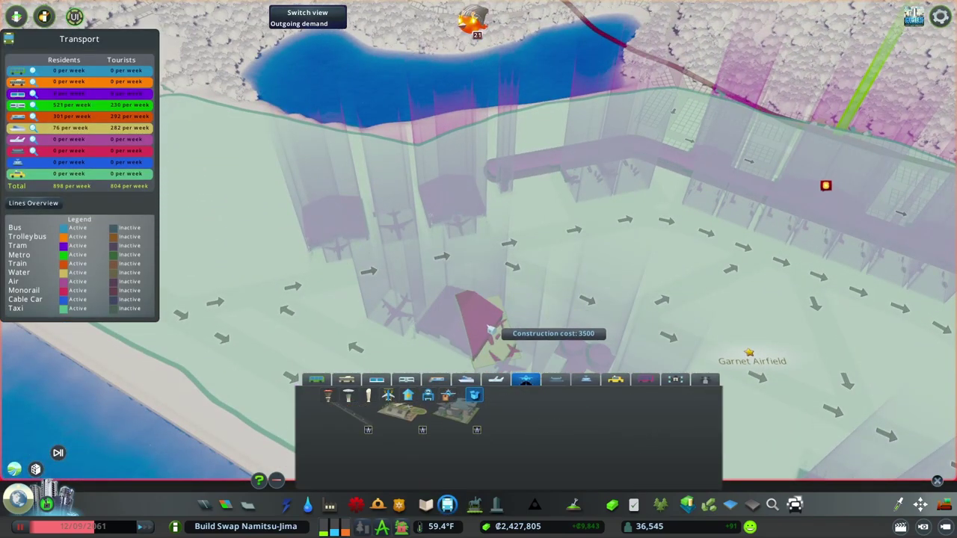
Select the Airline Headquarters Building, close the airport tools and unpause the game
left_click(472, 422)
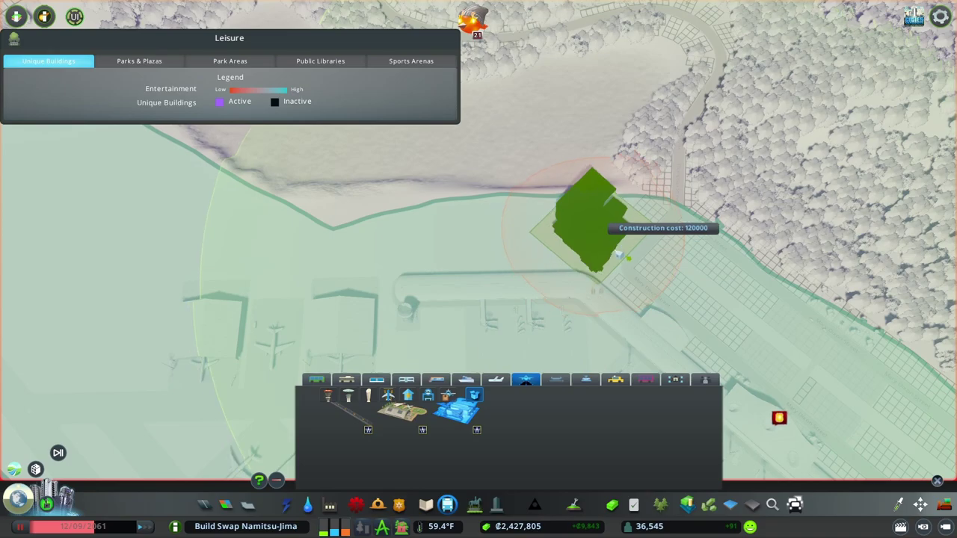
key("q")
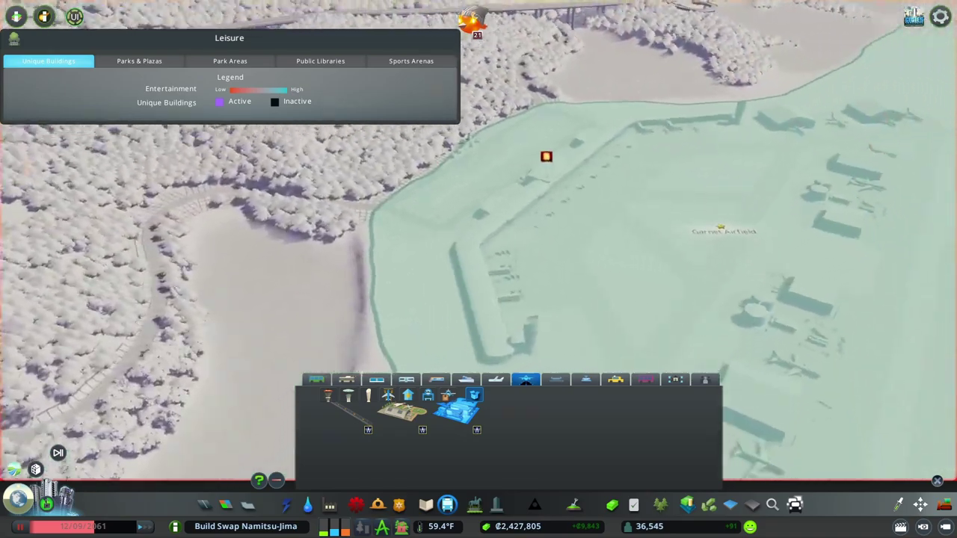
key("q")
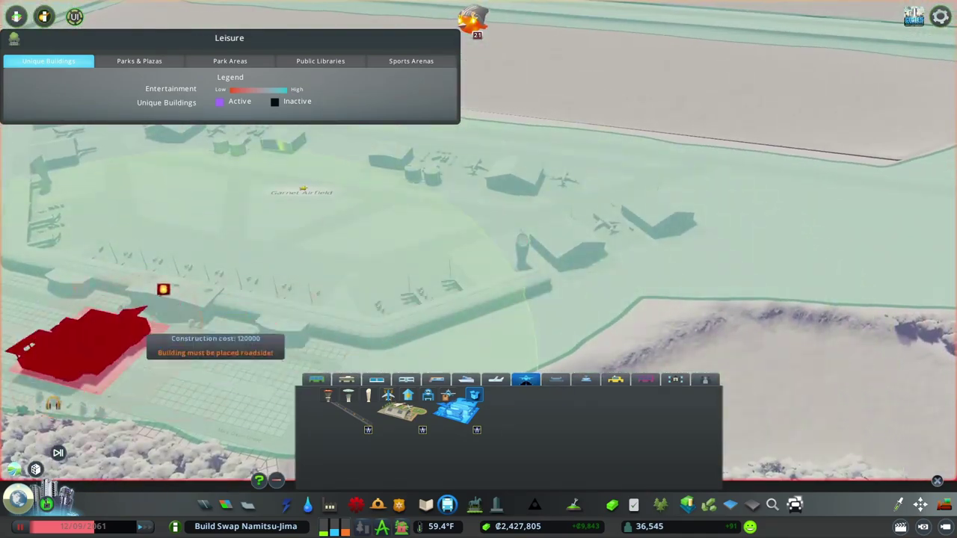
scroll(151, 288, "up", 3)
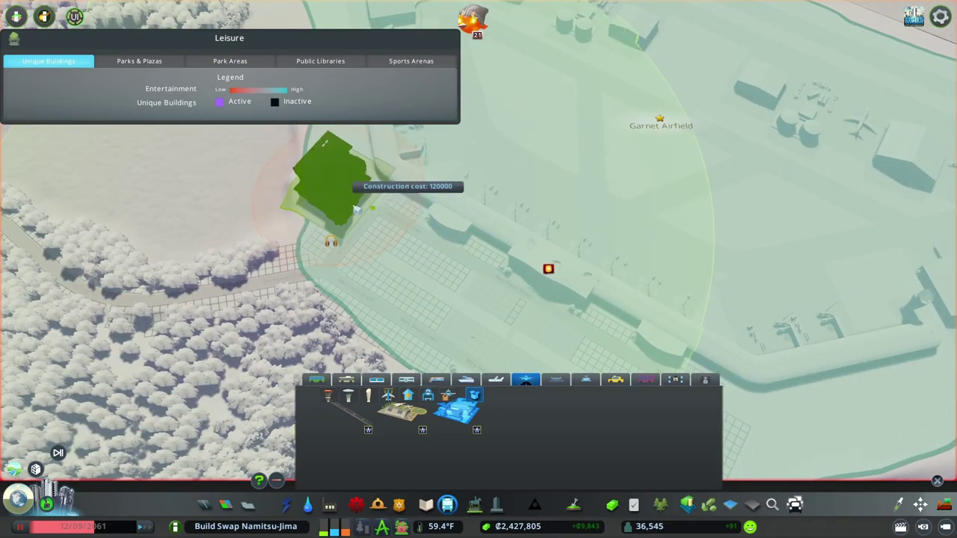
key("q")
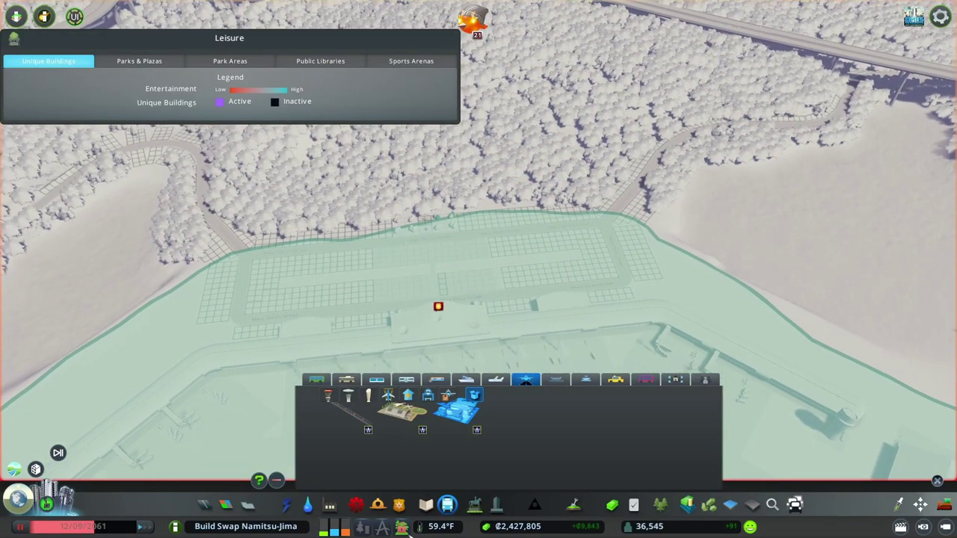
scroll(508, 231, "up", 3)
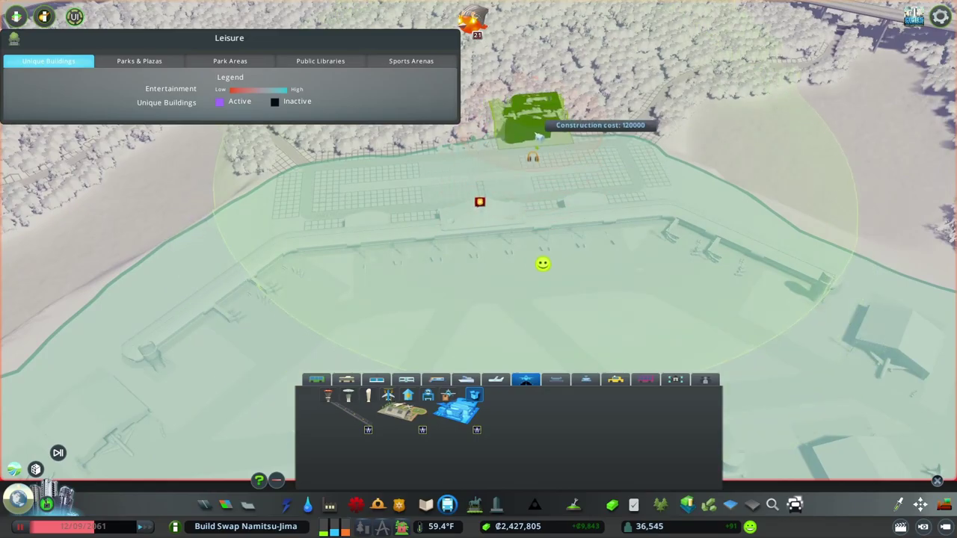
left_click(447, 506)
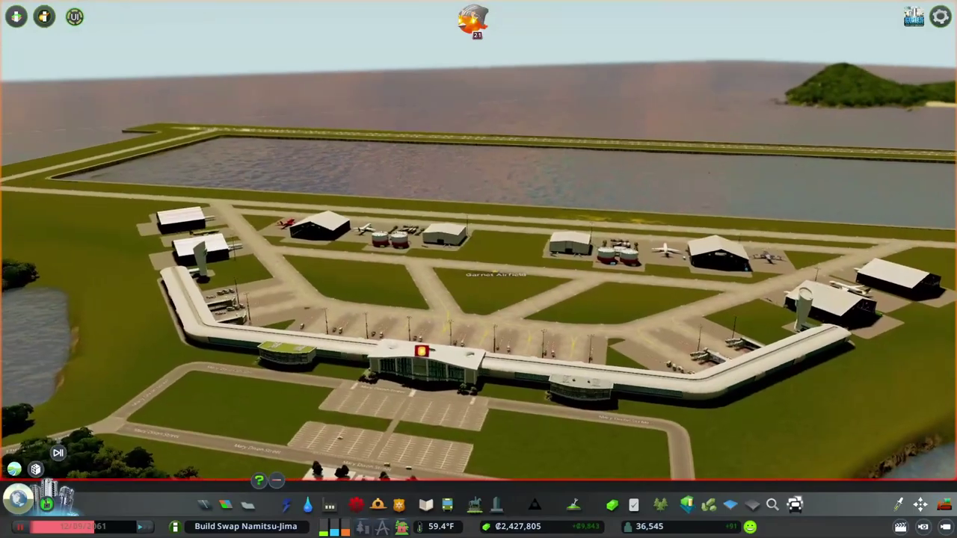
left_click(146, 528)
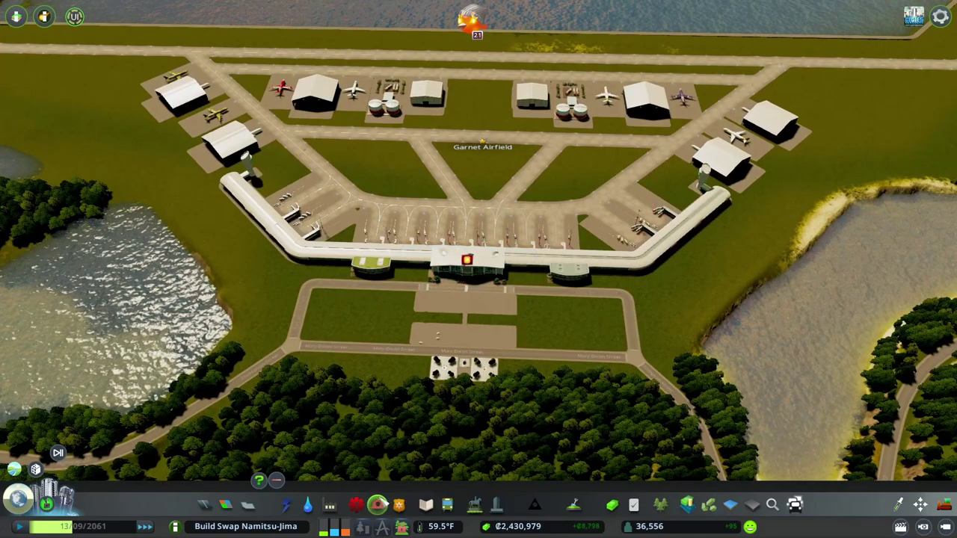
Select the Budget Airport Hotel from the airport Decoration Buildings for placement
left_click(447, 505)
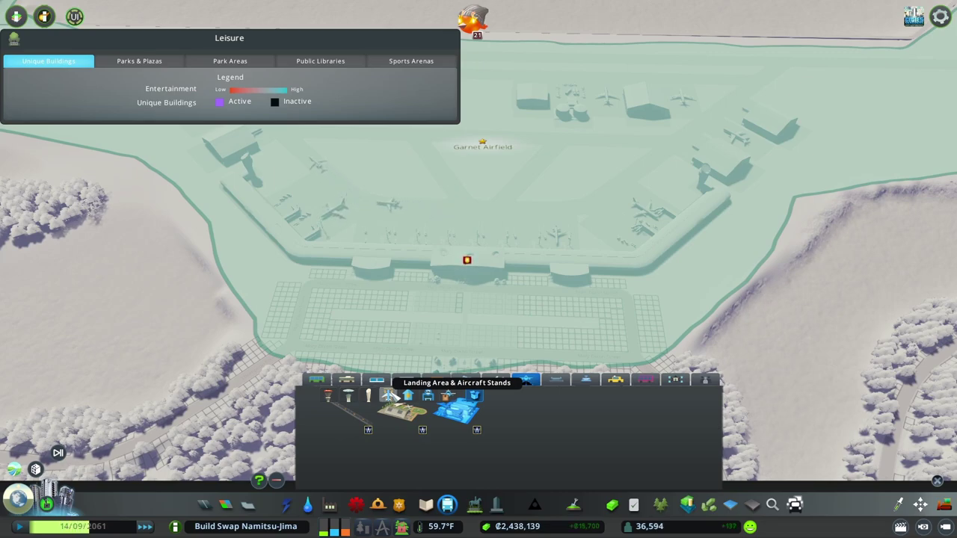
left_click(390, 396)
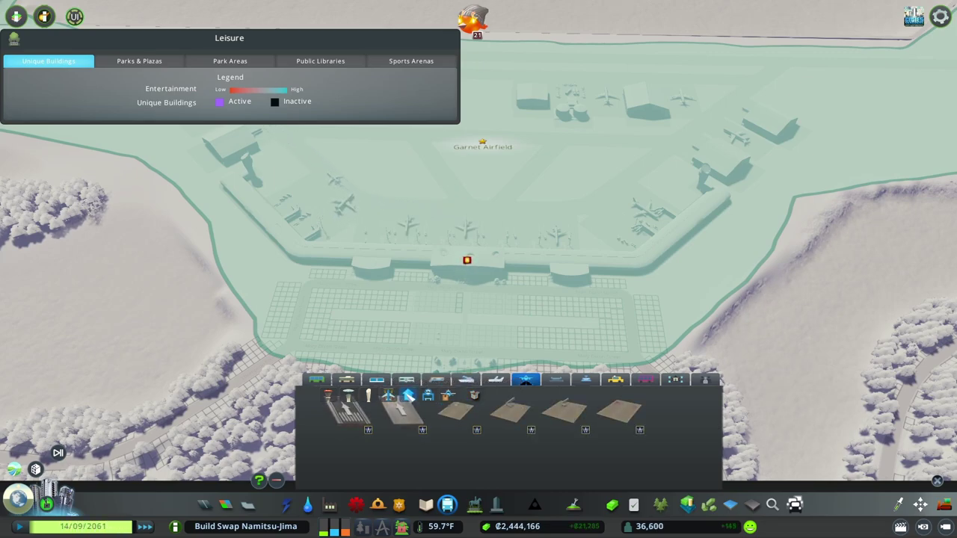
left_click(408, 395)
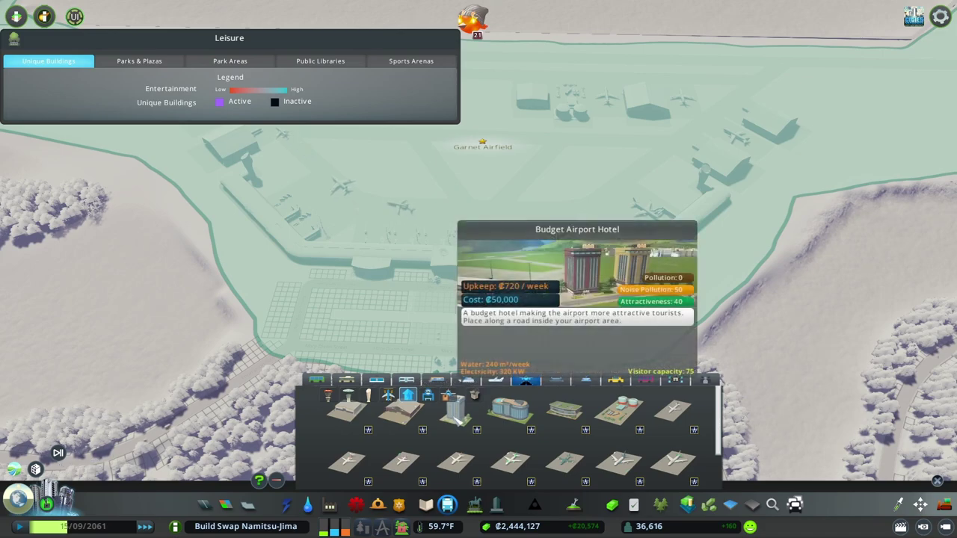
left_click(510, 410)
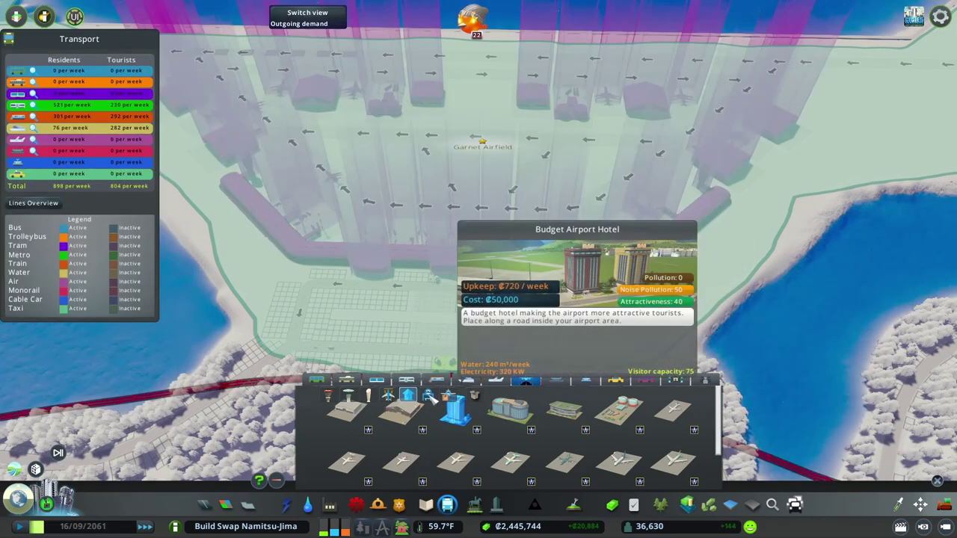
left_click(456, 410)
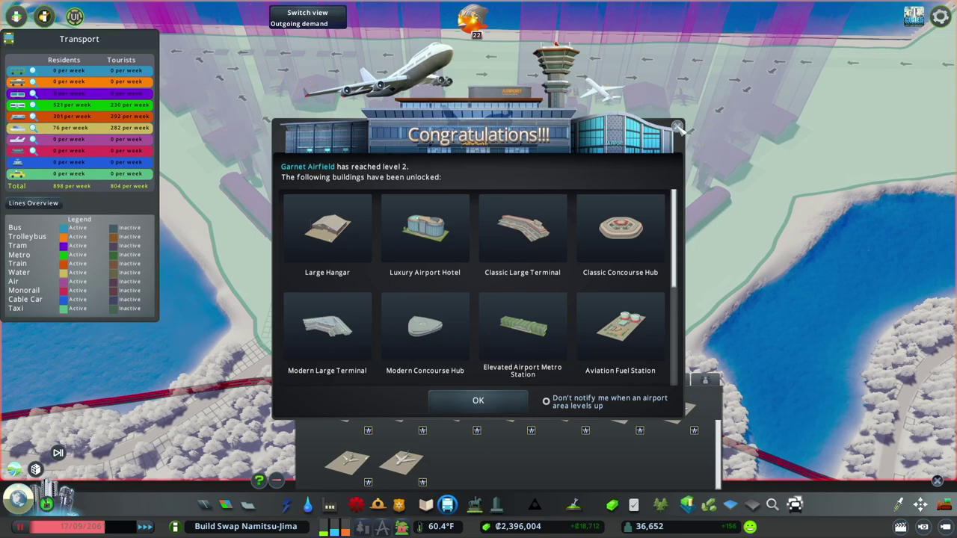
Dismiss the level 2 notice and browse the Air Cargo and other airport building categories
left_click(678, 126)
scroll(613, 344, "down", 3)
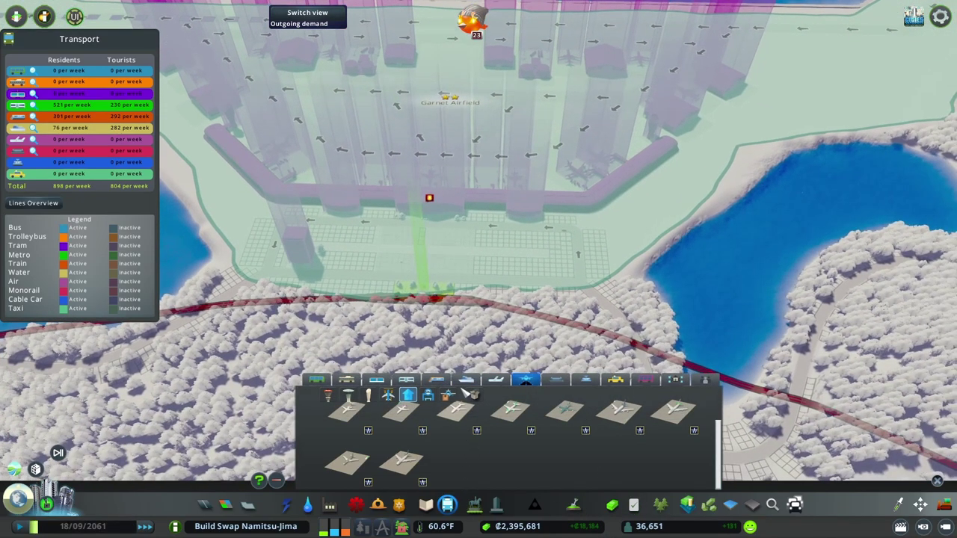
left_click(449, 396)
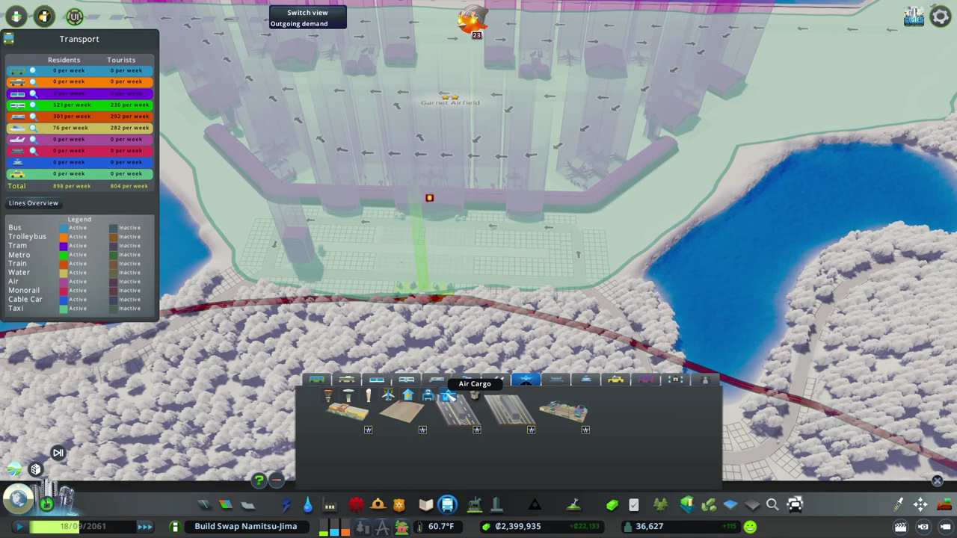
left_click(428, 395)
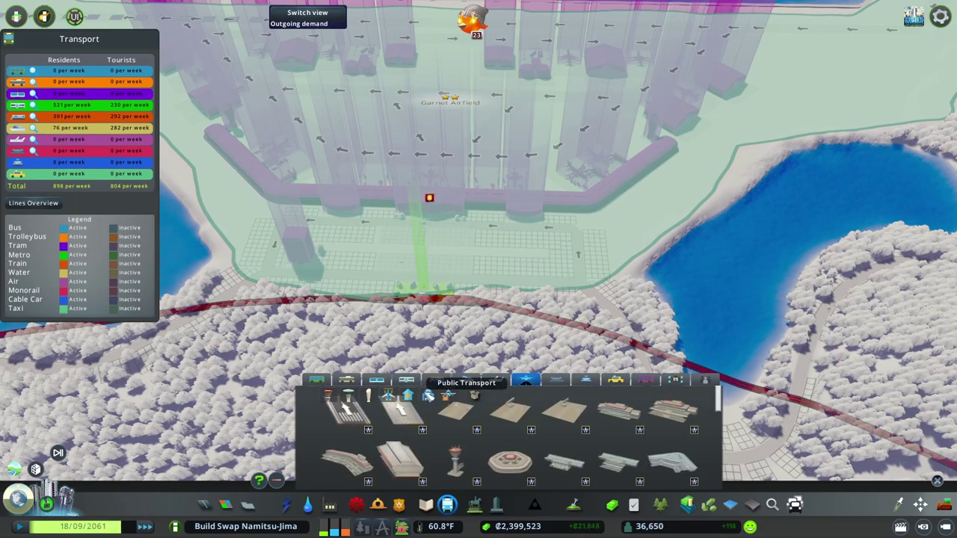
left_click(458, 399)
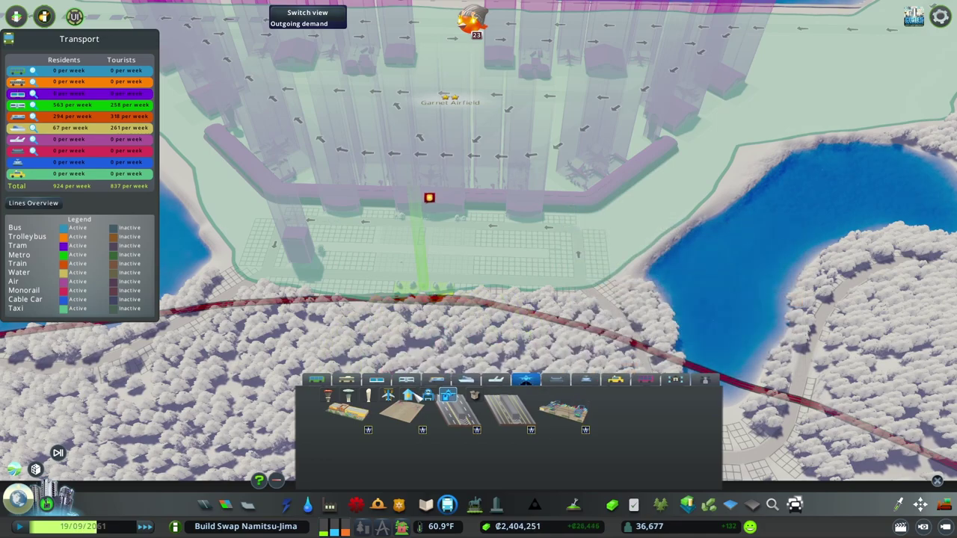
left_click(410, 395)
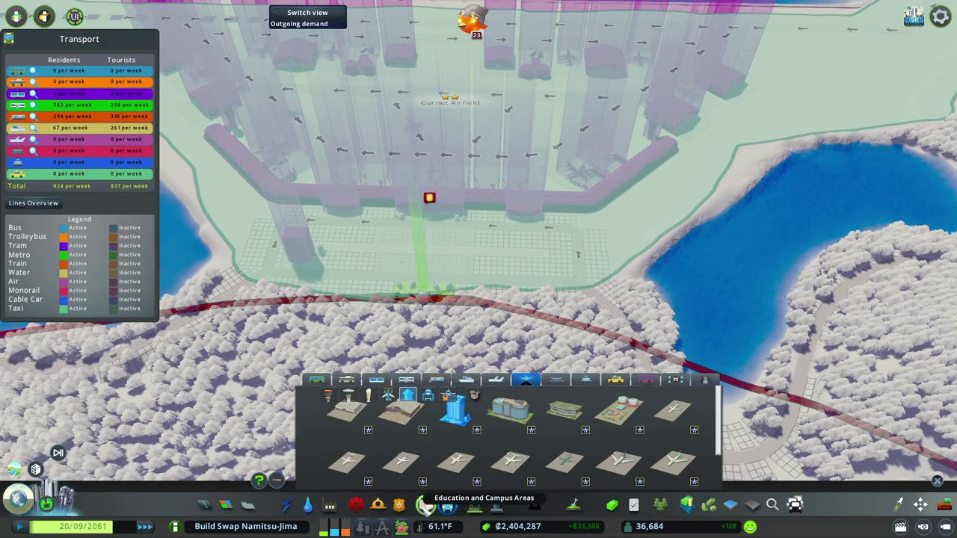
left_click(425, 506)
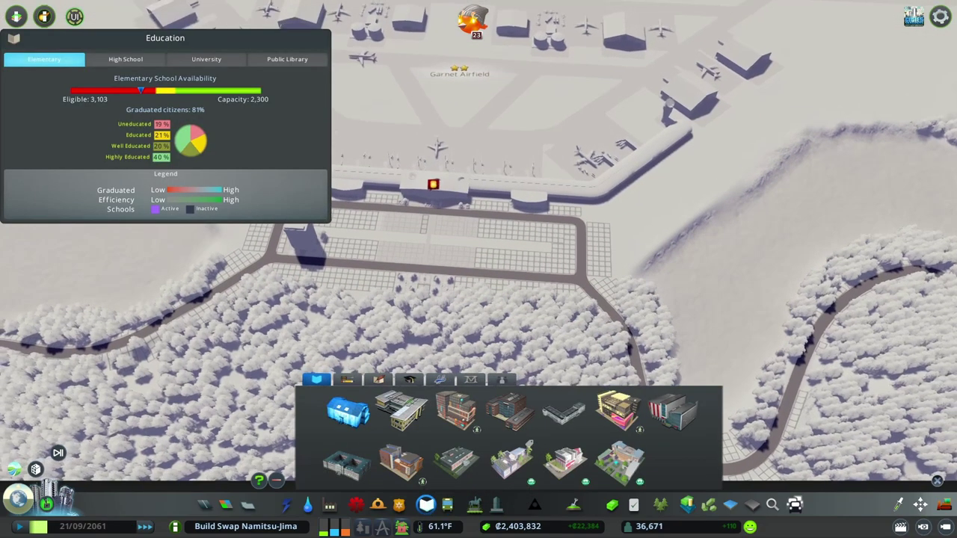
left_click(447, 505)
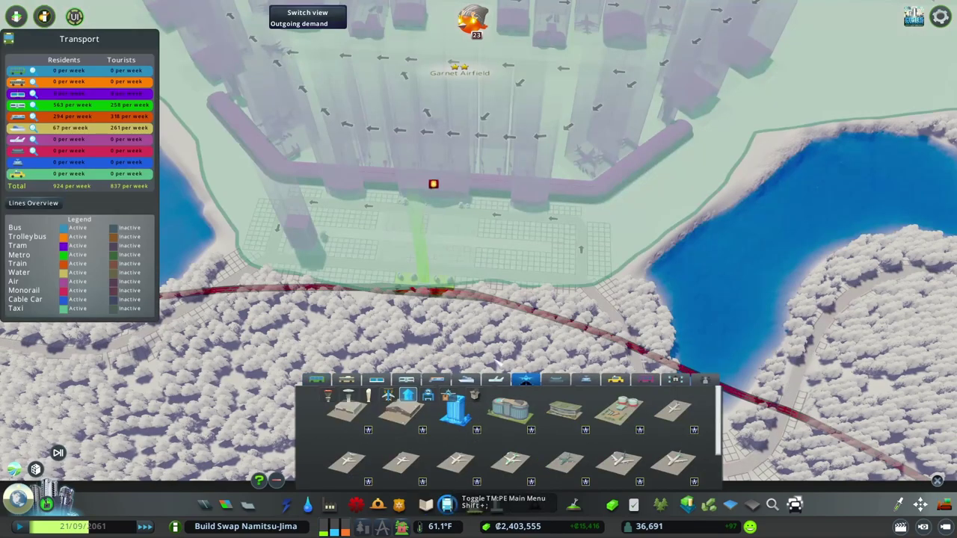
scroll(497, 364, "down", 3)
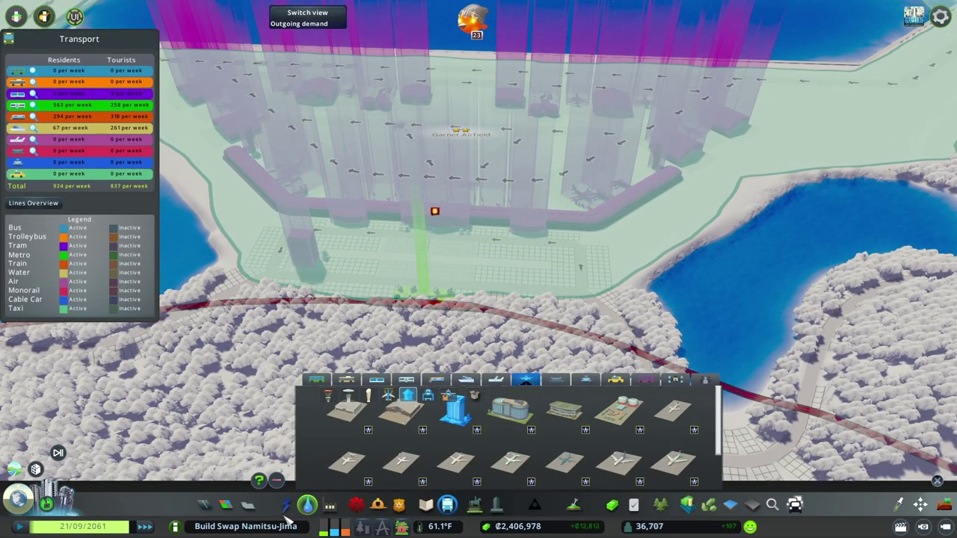
Paint Office zoning with the fine brush along Mary Dixon Street beside the airport
left_click(225, 506)
scroll(480, 374, "up", 3)
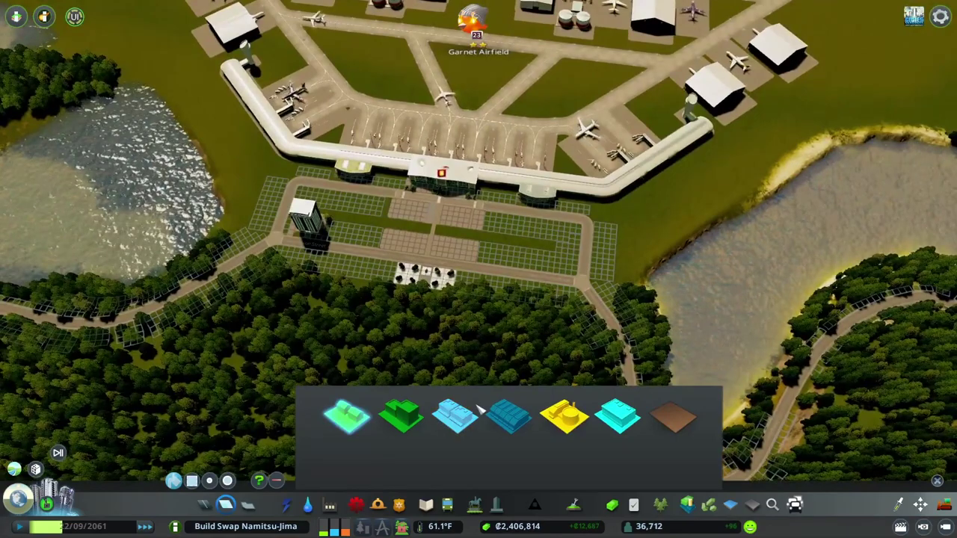
left_click(510, 416)
scroll(523, 288, "up", 3)
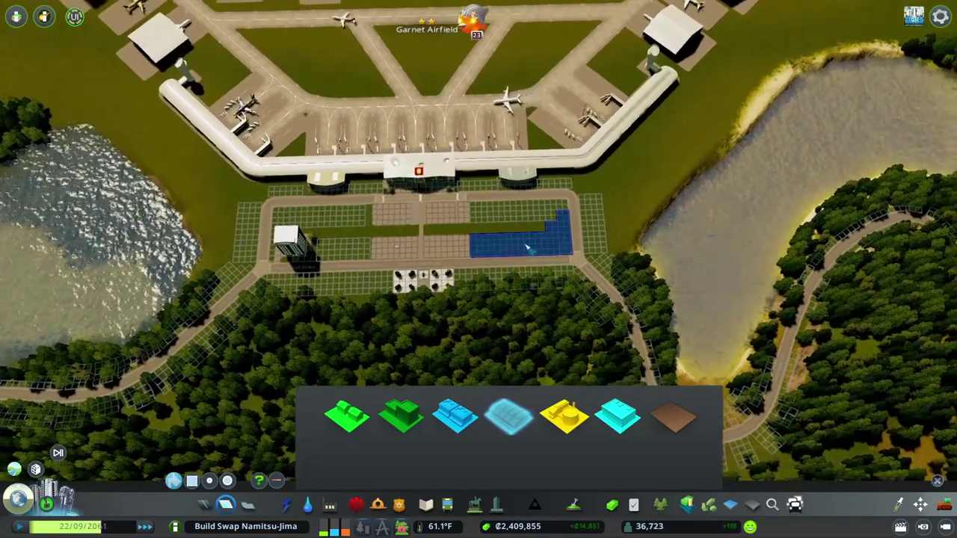
scroll(527, 248, "up", 3)
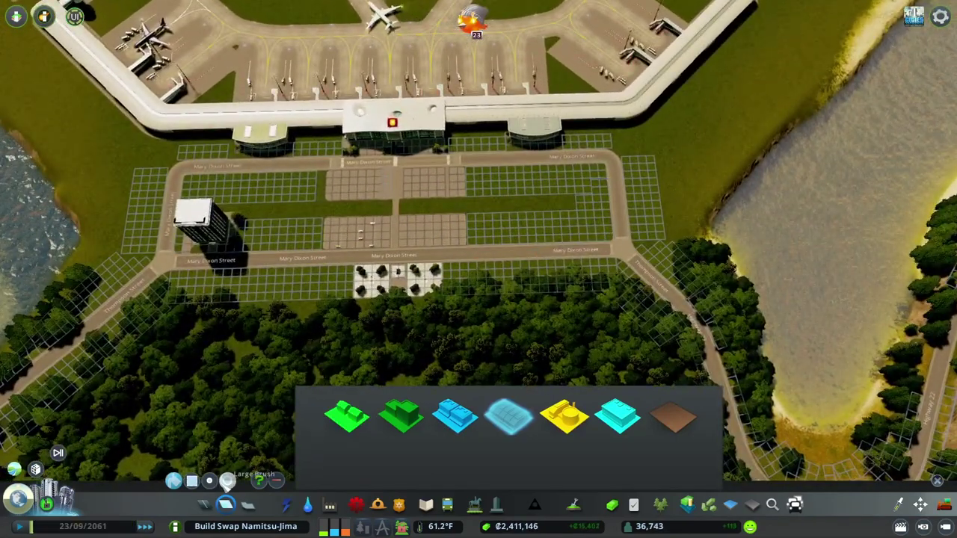
left_click(210, 480)
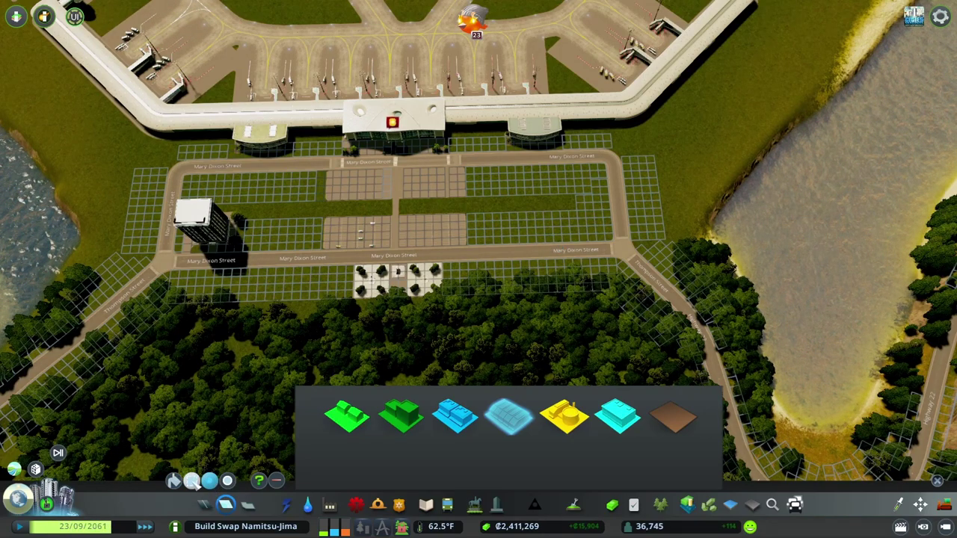
left_click_drag(479, 218, 569, 240)
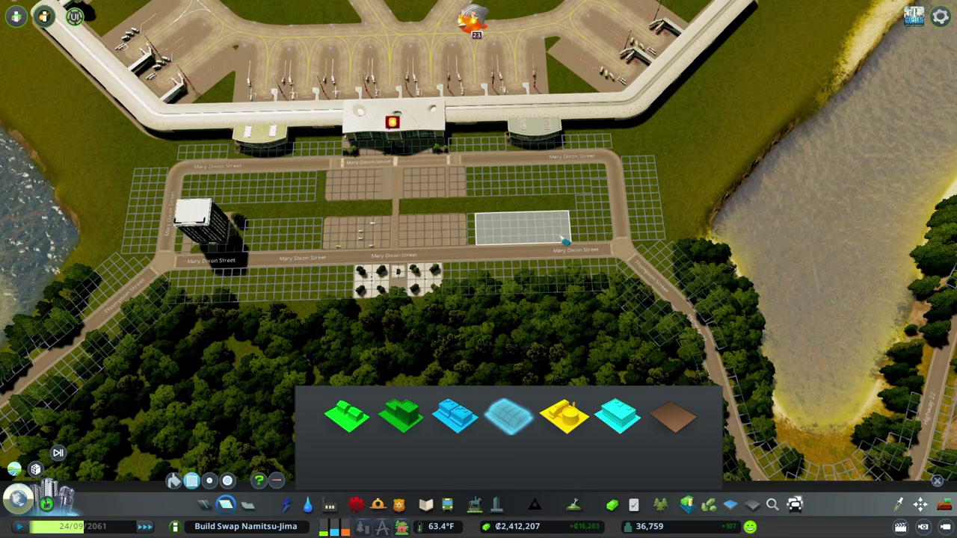
left_click_drag(566, 240, 472, 242)
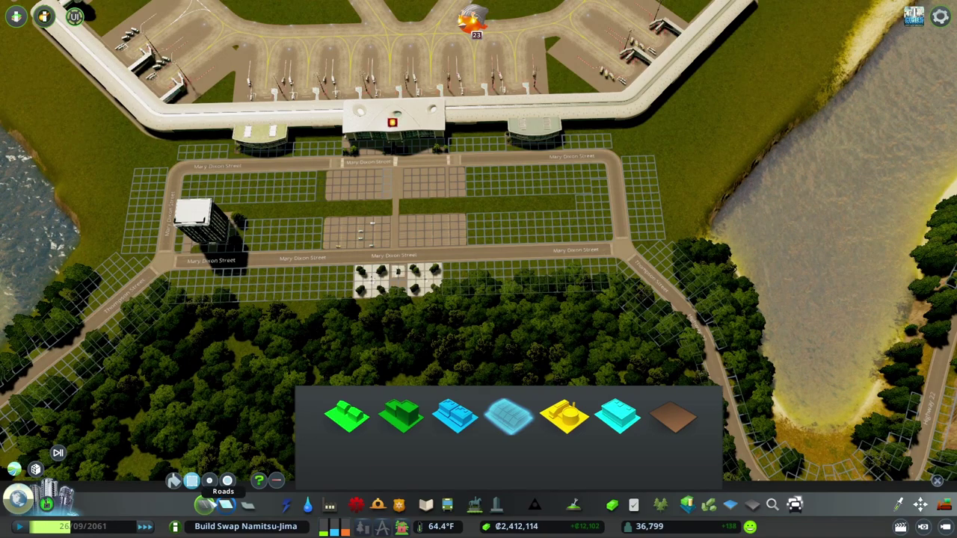
Paint Briar Rose District over the block between the terminal and Mary Dixon Street
left_click(246, 506)
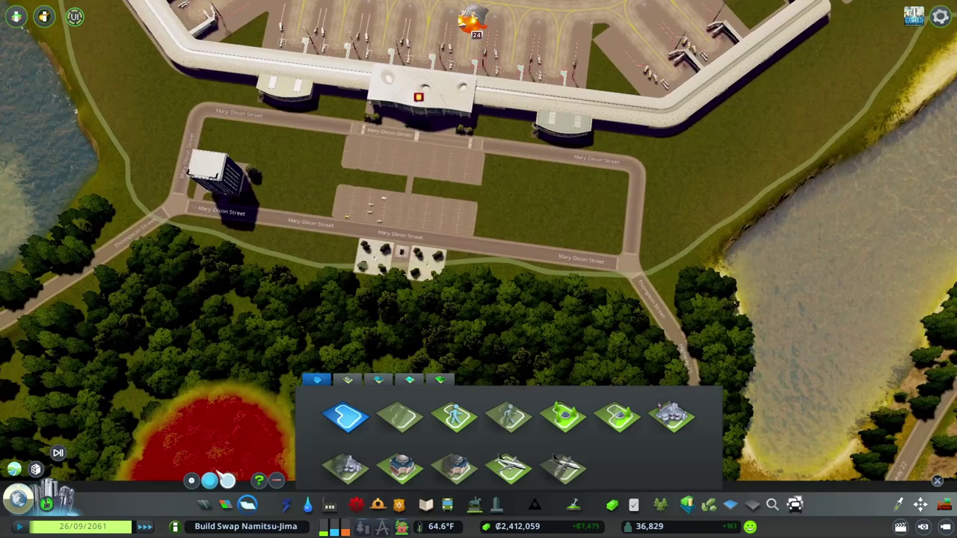
left_click(191, 481)
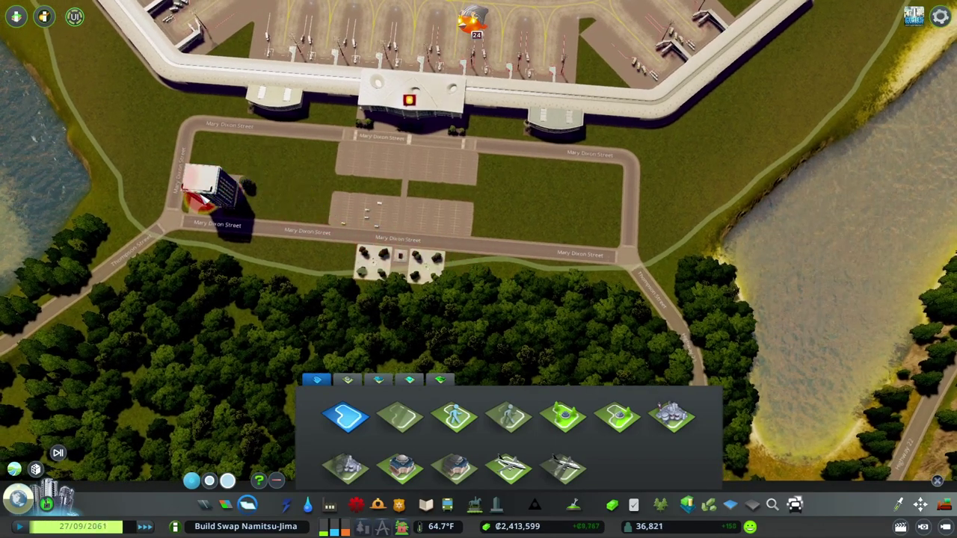
mouse_move(201, 190)
left_mouse_down()
mouse_move(406, 211)
mouse_move(613, 204)
mouse_move(625, 167)
mouse_move(220, 160)
mouse_move(210, 151)
mouse_move(198, 177)
mouse_move(305, 209)
mouse_move(606, 235)
mouse_move(617, 229)
mouse_move(610, 171)
mouse_move(242, 154)
mouse_move(214, 145)
mouse_move(305, 150)
mouse_move(242, 167)
mouse_move(191, 195)
mouse_move(221, 174)
mouse_move(197, 154)
mouse_move(202, 147)
left_mouse_up()
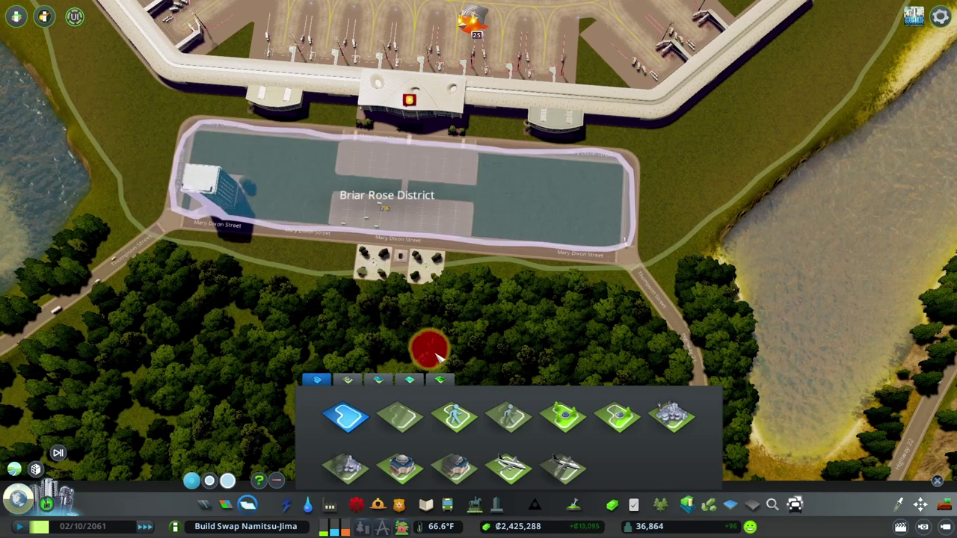
left_click(245, 506)
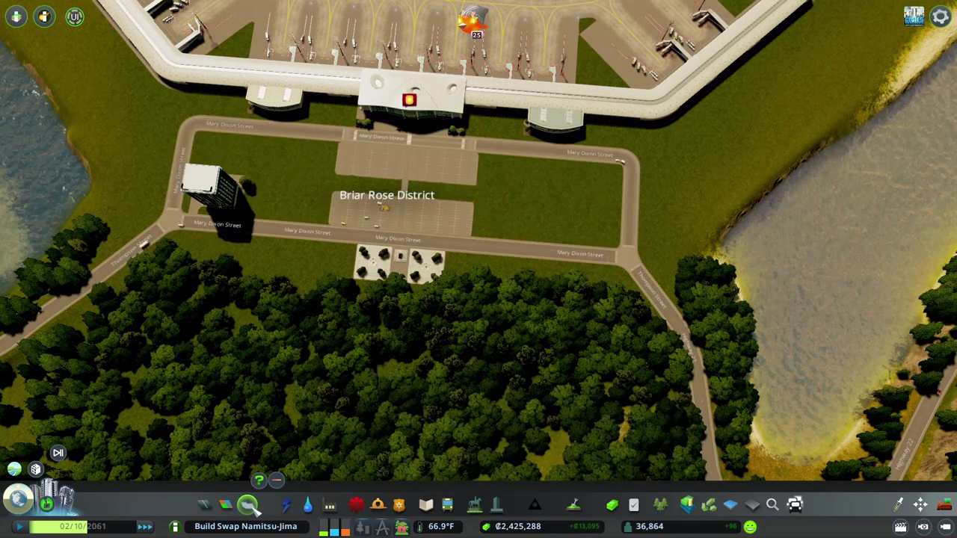
left_click(246, 506)
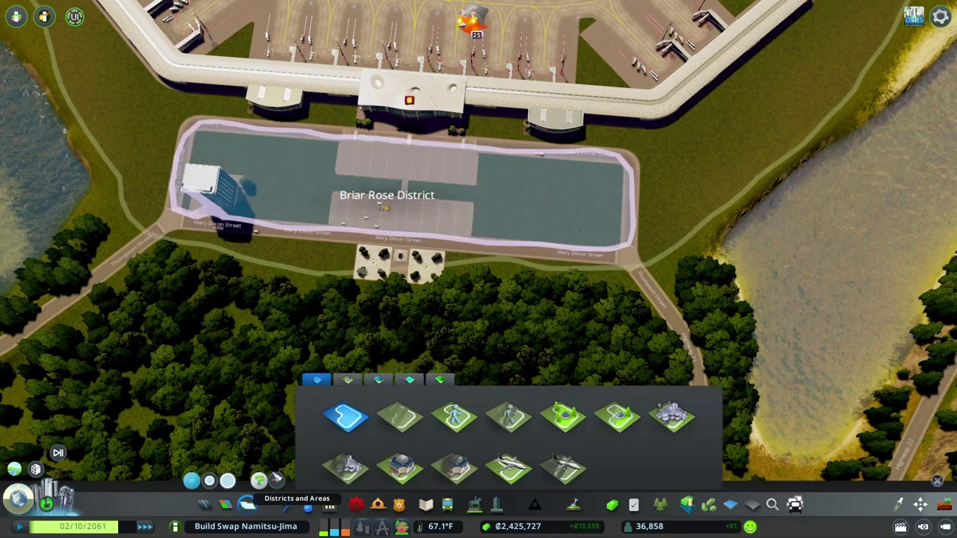
left_click(378, 381)
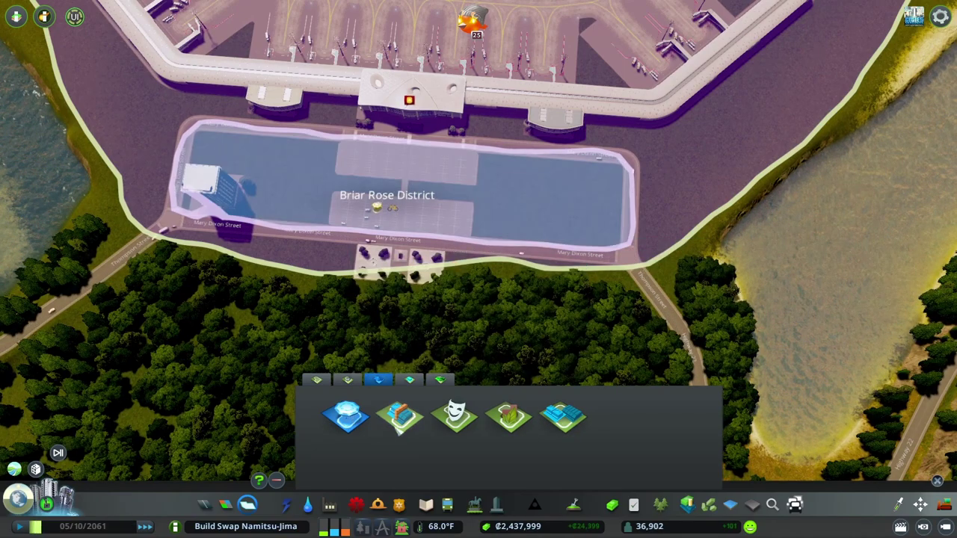
Zone the grass lots to the right and left of the Briar Rose parking area
left_click(225, 505)
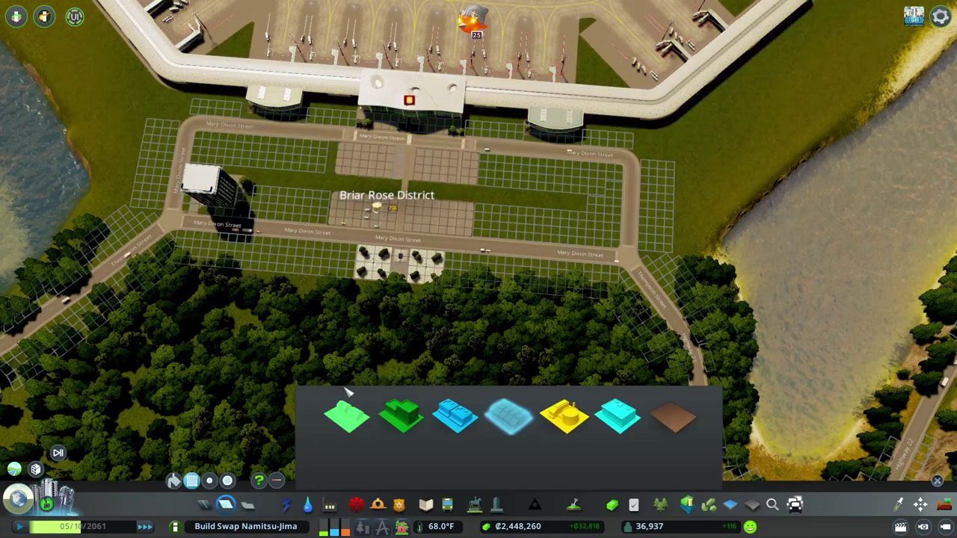
scroll(576, 273, "up", 3)
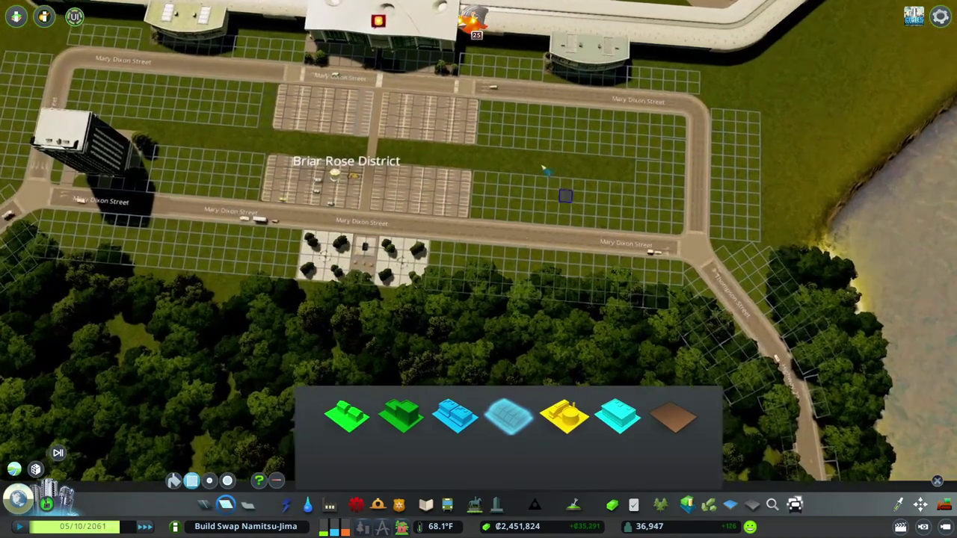
left_click_drag(486, 175, 636, 229)
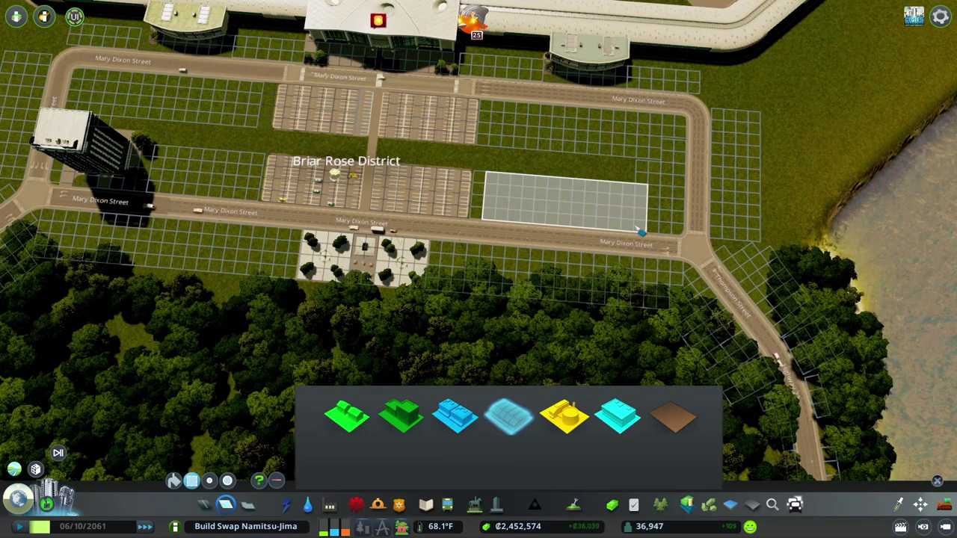
key("w")
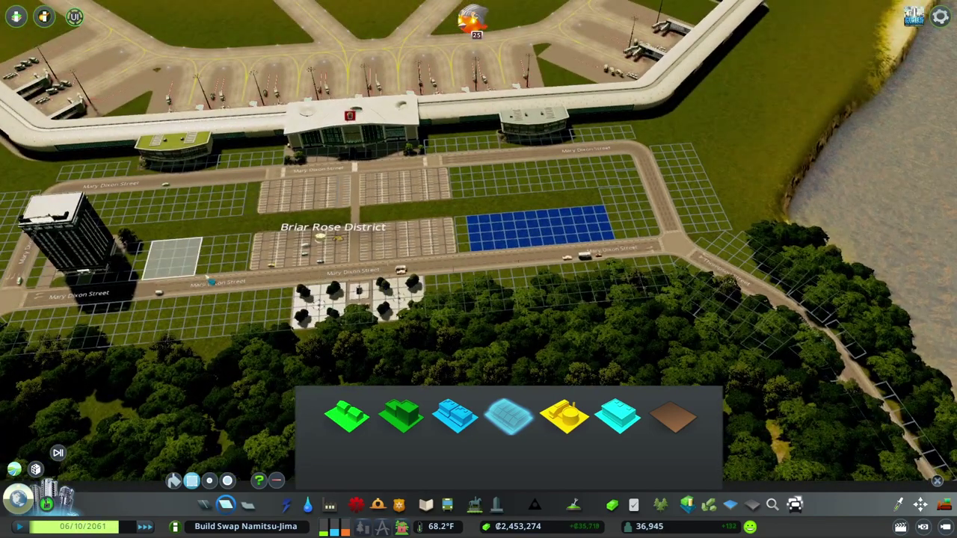
left_click_drag(157, 246, 235, 282)
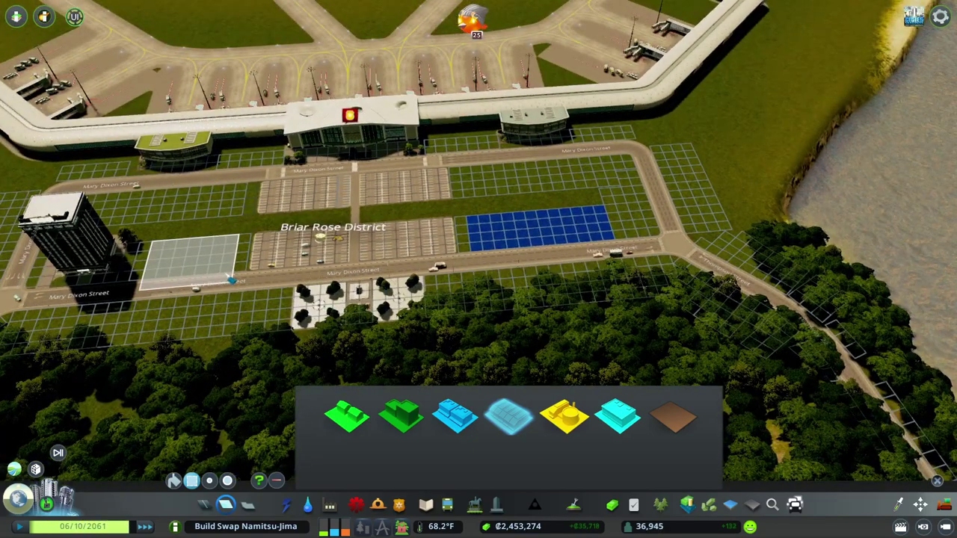
scroll(234, 283, "up", 2)
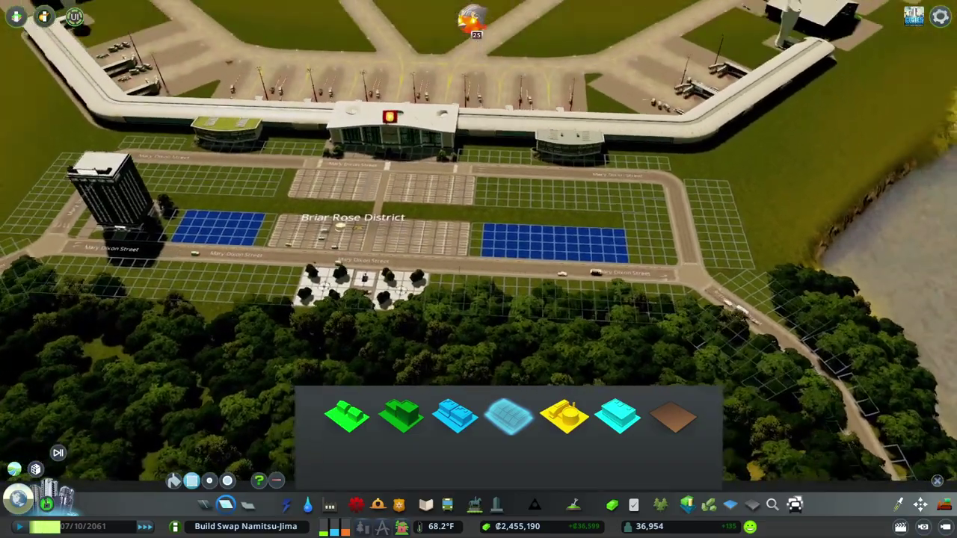
key("q")
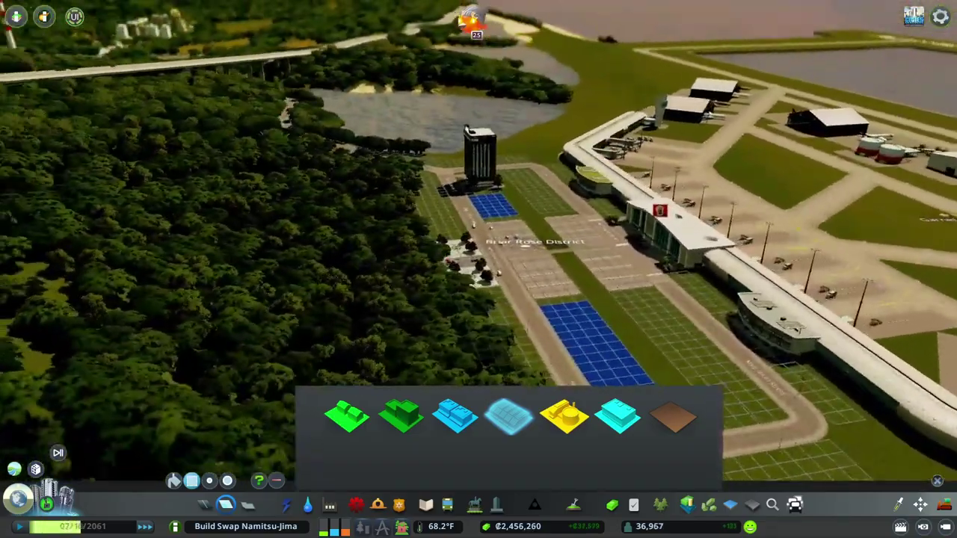
key("q")
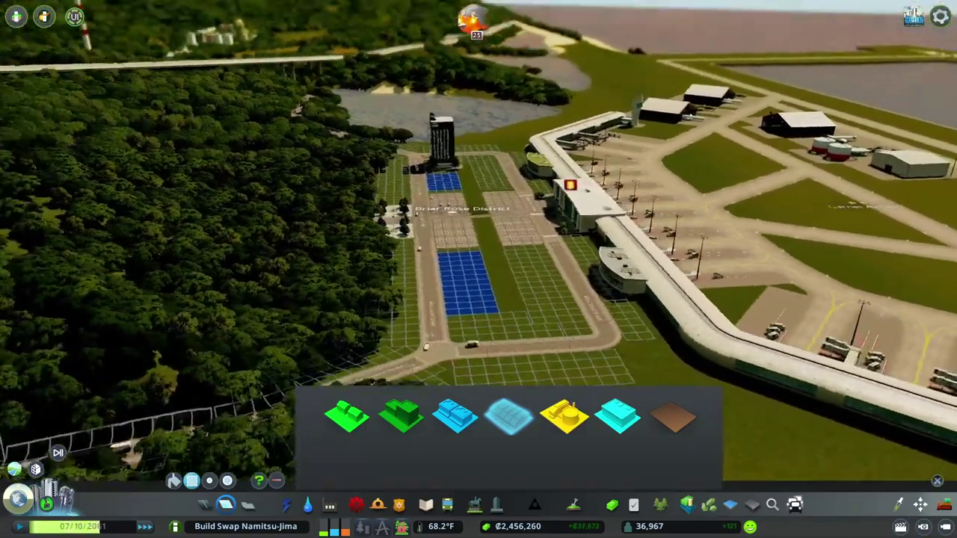
scroll(479, 270, "up", 3)
key("q")
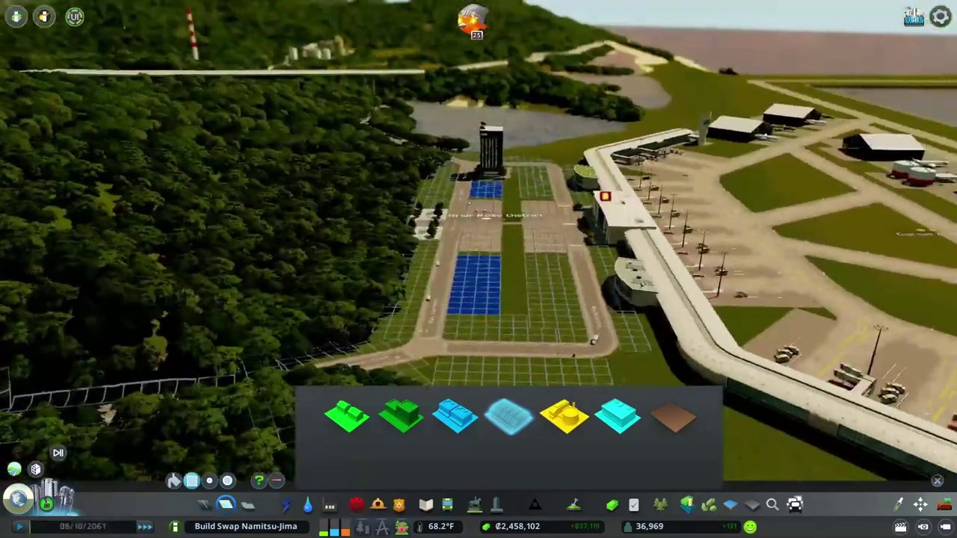
scroll(478, 269, "down", 5)
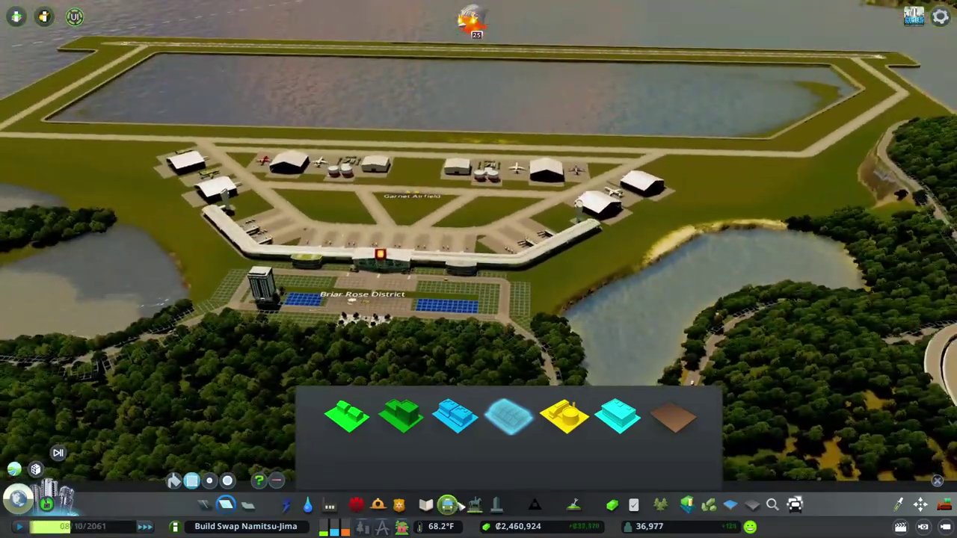
left_click(226, 505)
scroll(277, 357, "down", 2)
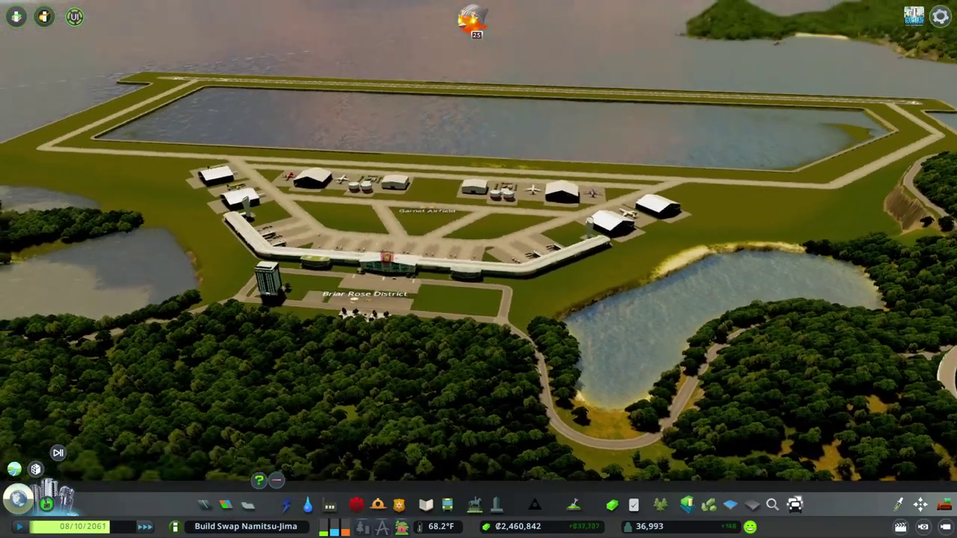
scroll(469, 274, "up", 4)
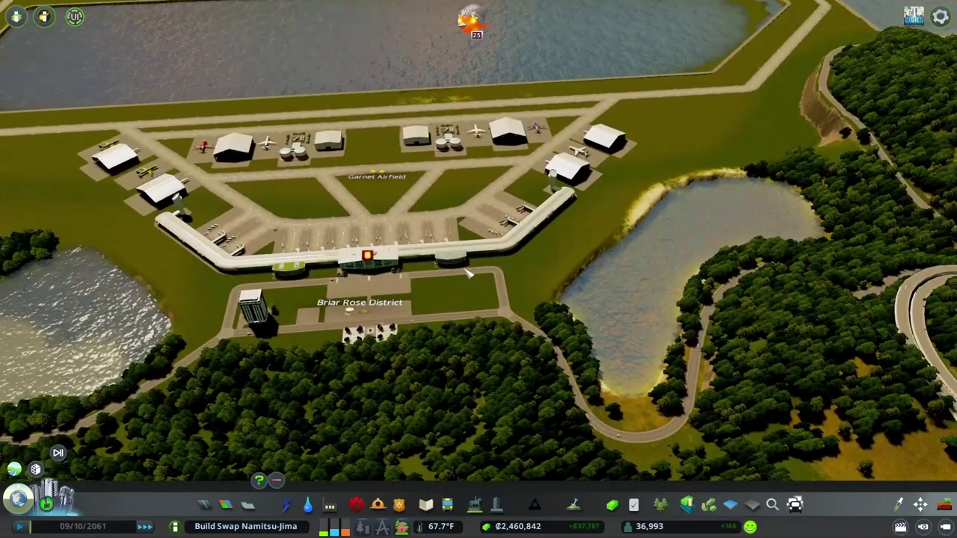
key("q")
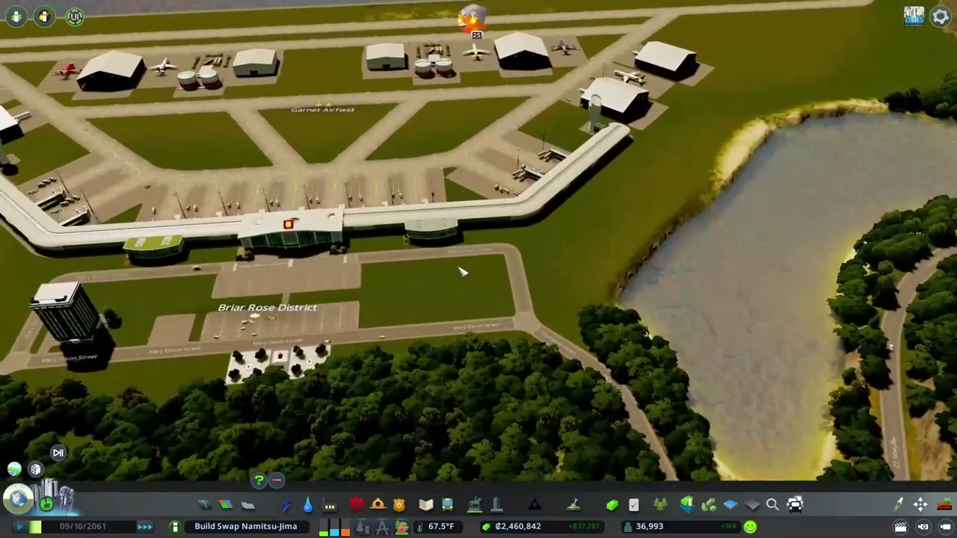
scroll(461, 271, "up", 3)
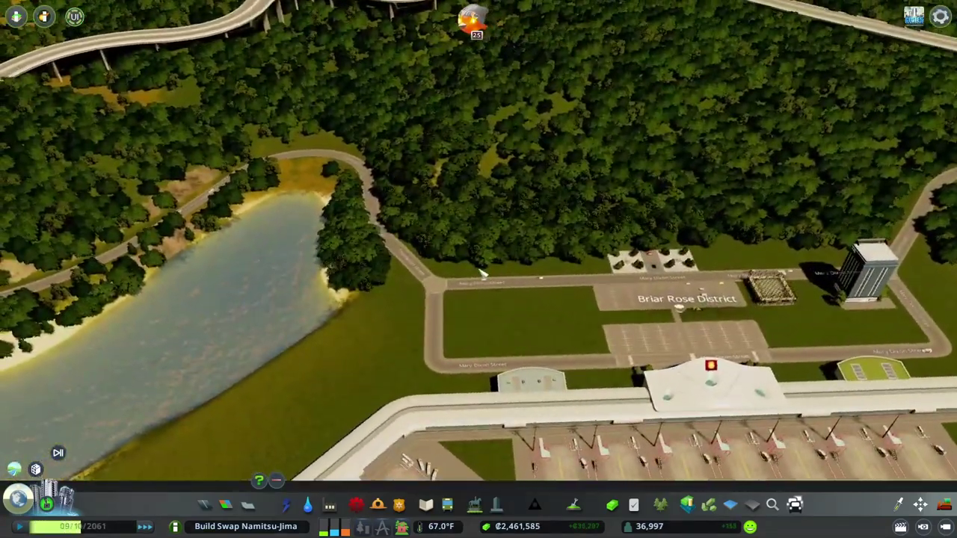
Place a police station on the district road and a fire station near the tower
left_click(399, 504)
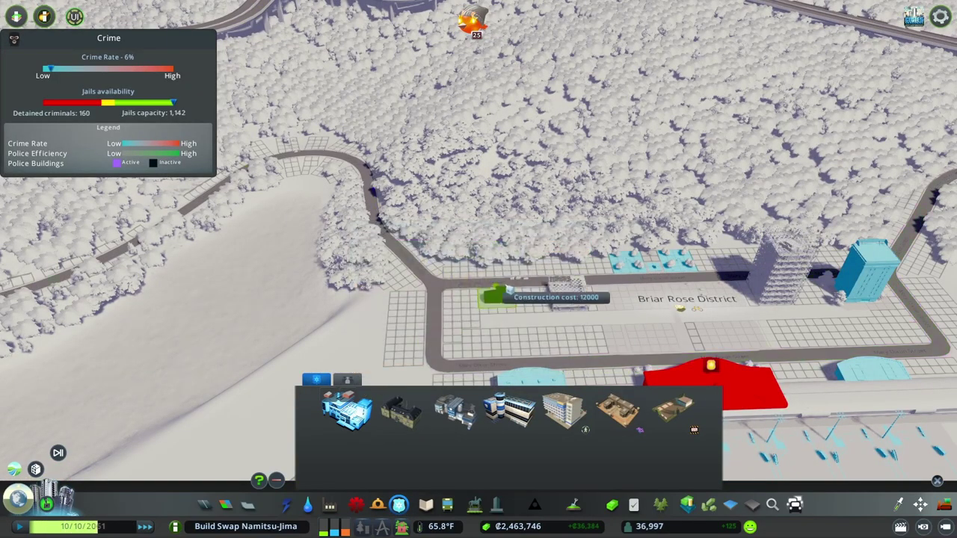
left_click(519, 273)
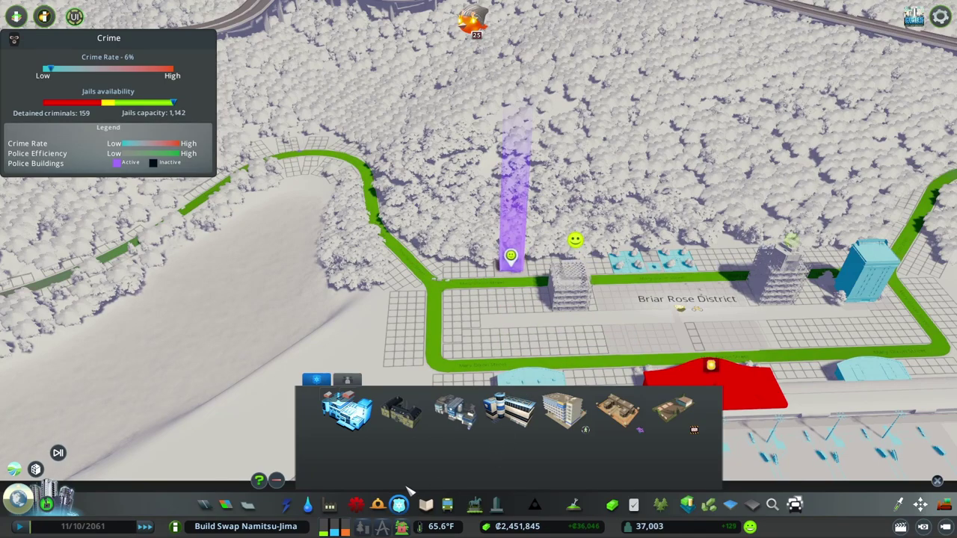
left_click(377, 506)
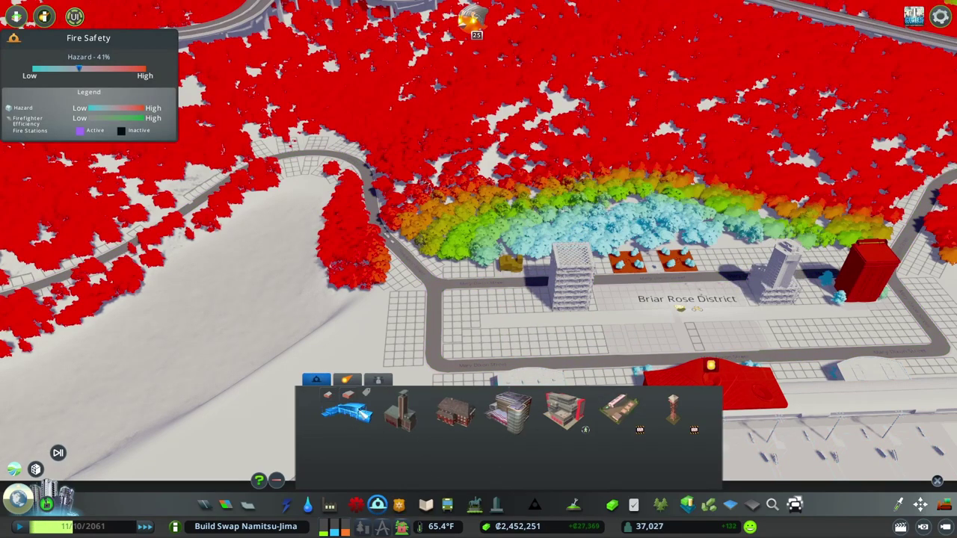
left_click(781, 254)
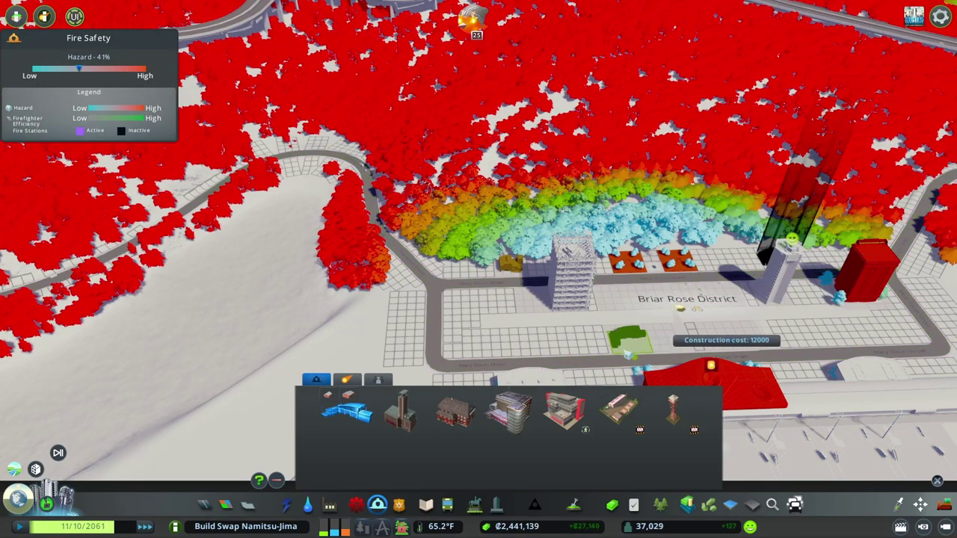
key("q")
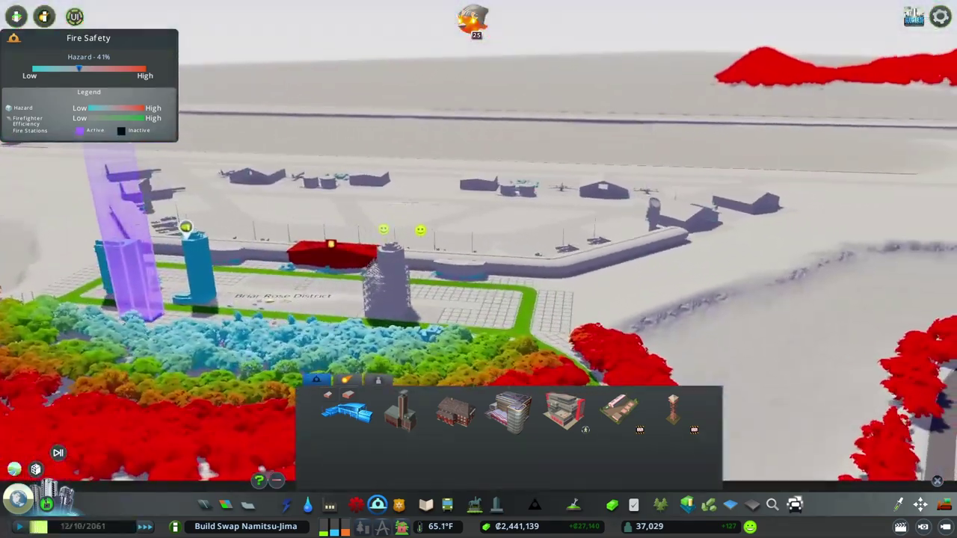
scroll(524, 261, "down", 5)
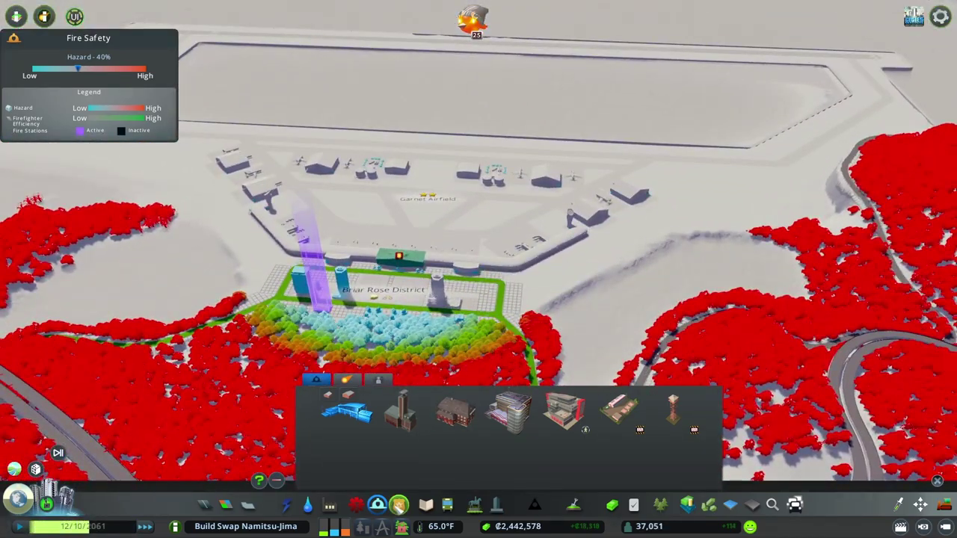
Turn off the fire safety overlay and orbit to an overhead view of Garnet Airfield
left_click(399, 505)
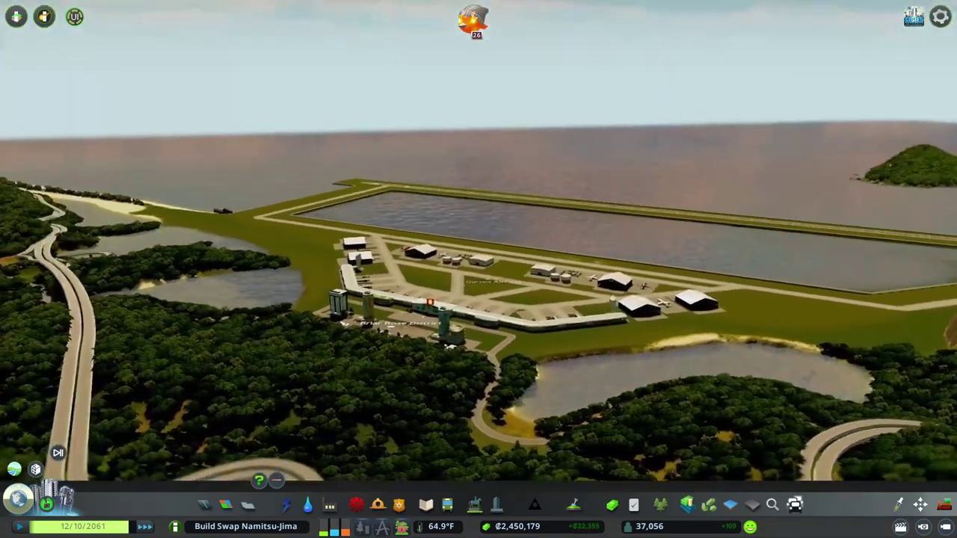
scroll(478, 299, "up", 2)
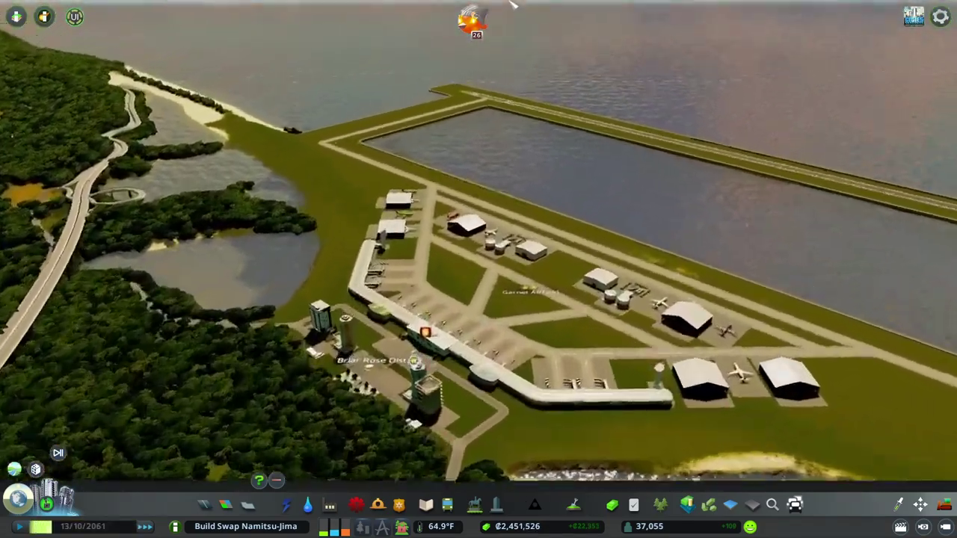
scroll(479, 299, "up", 3)
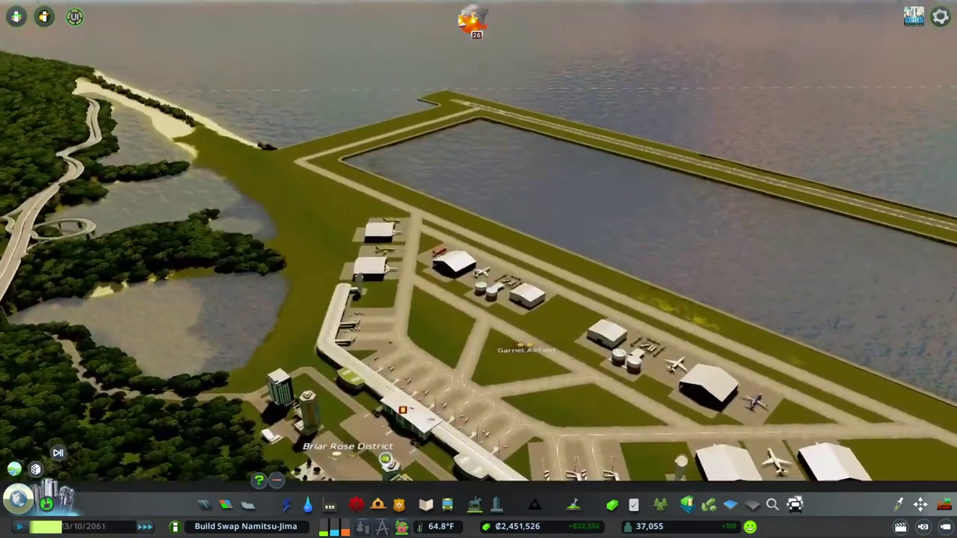
key("e")
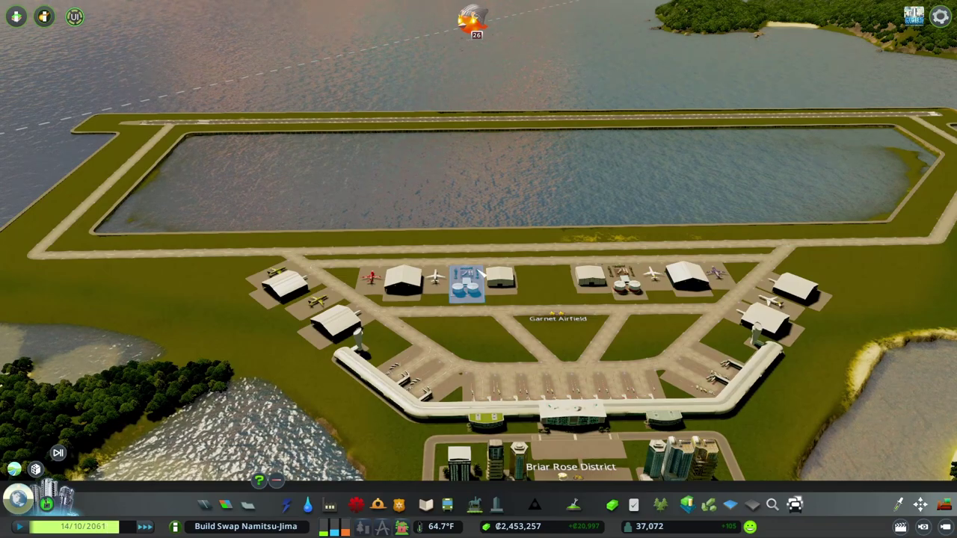
key("r")
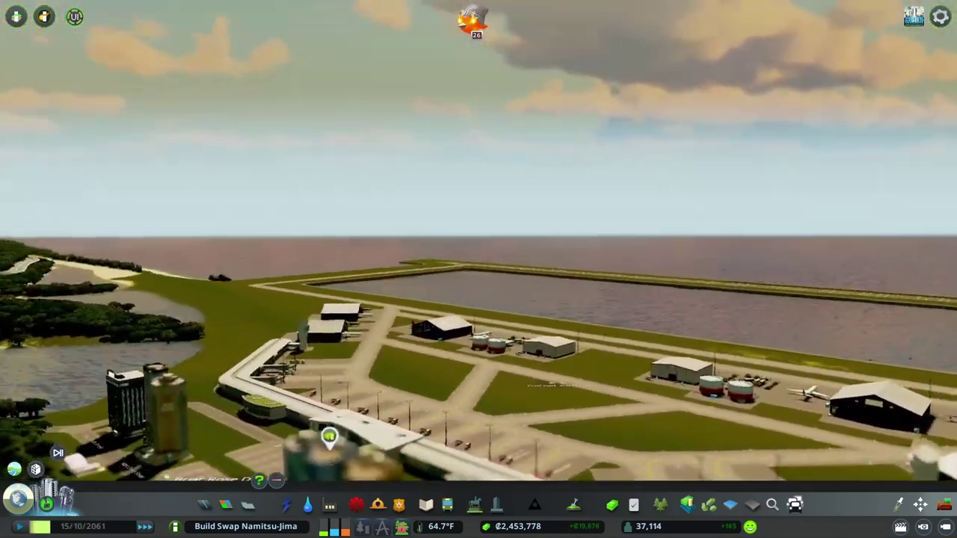
key("f")
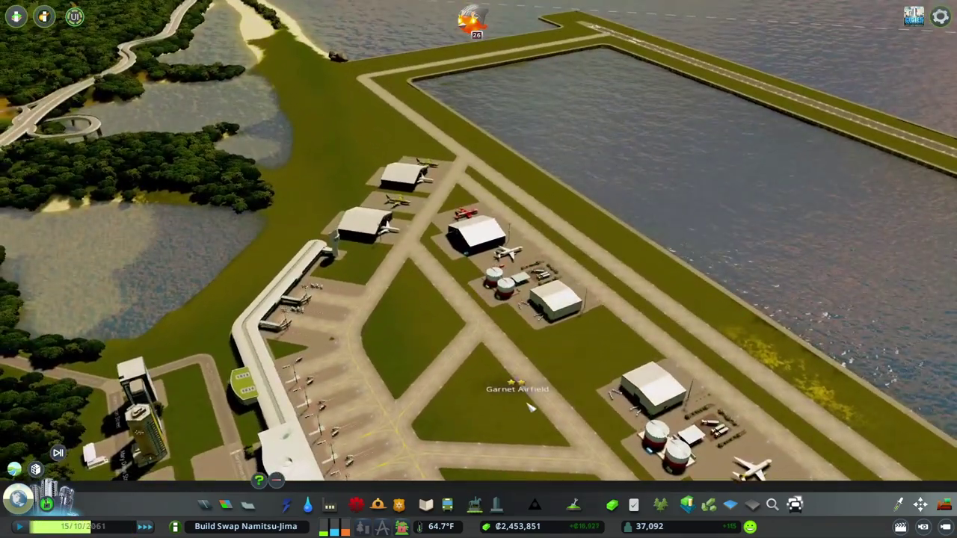
left_click(518, 392)
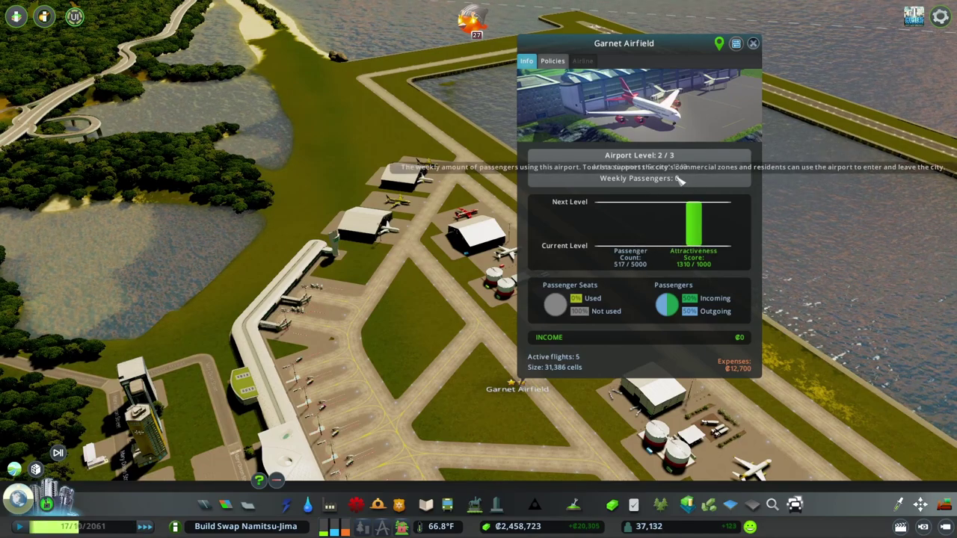
mouse_move(639, 178)
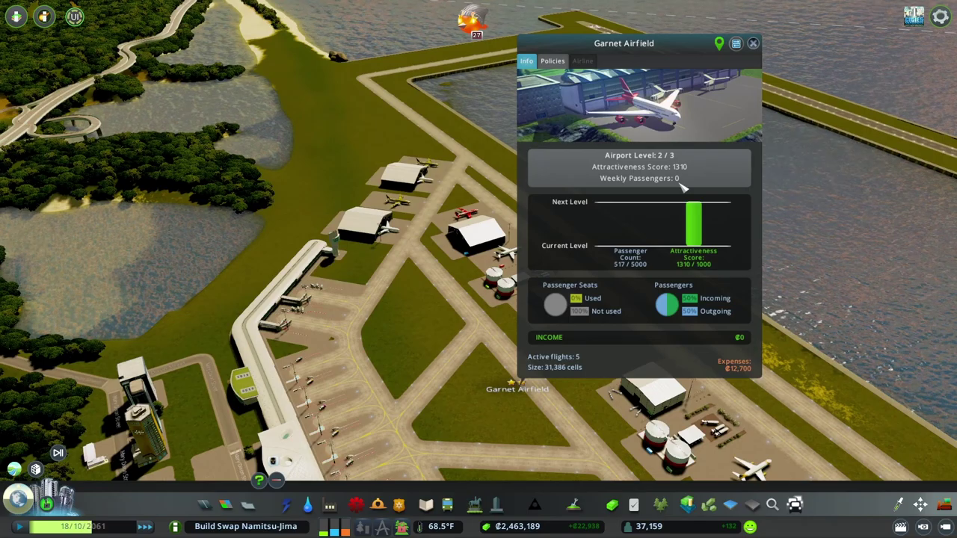
left_click(755, 44)
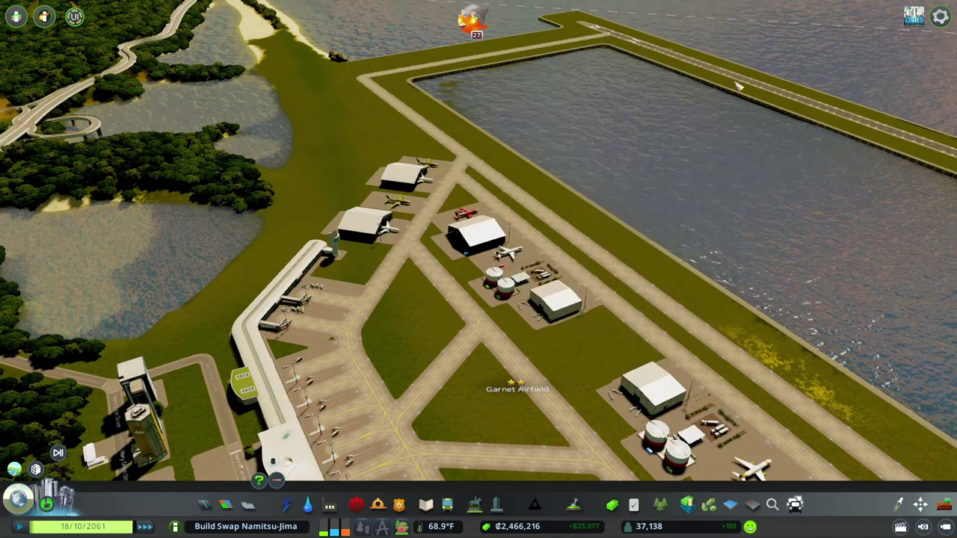
key("a")
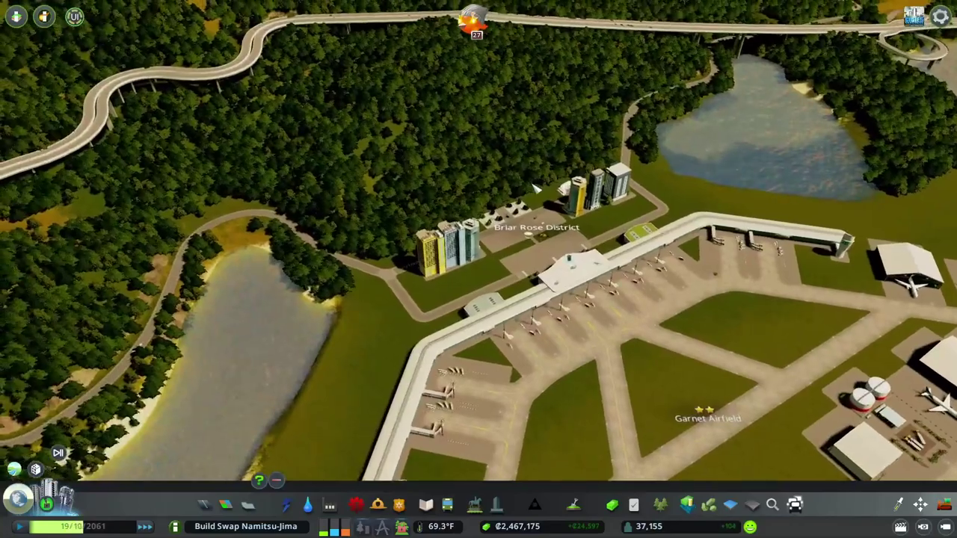
scroll(583, 33, "up", 5)
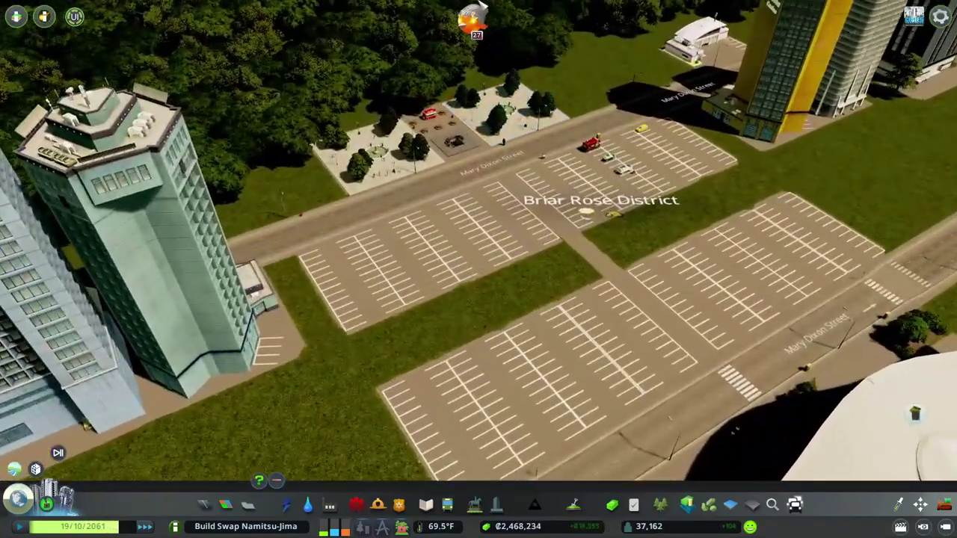
scroll(481, 138, "up", 5)
key("q")
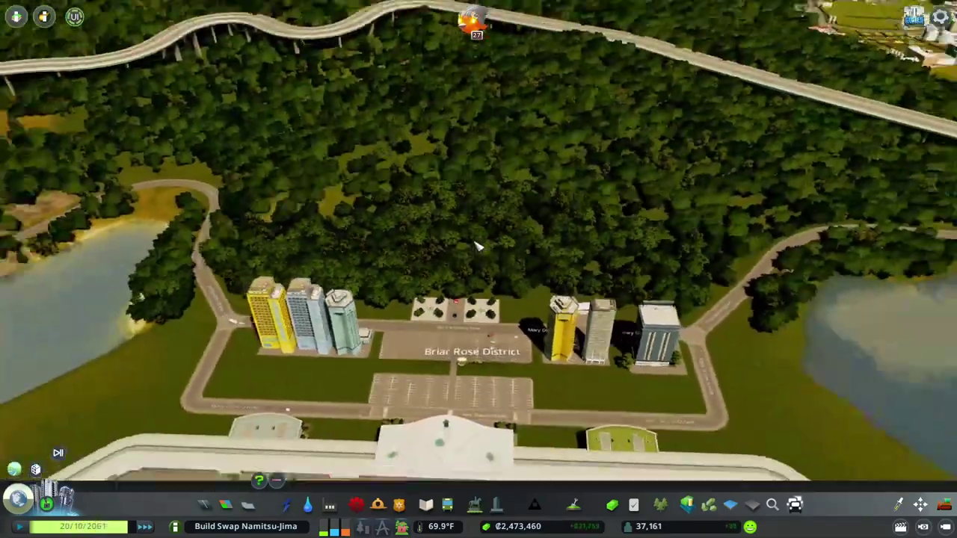
scroll(477, 246, "down", 3)
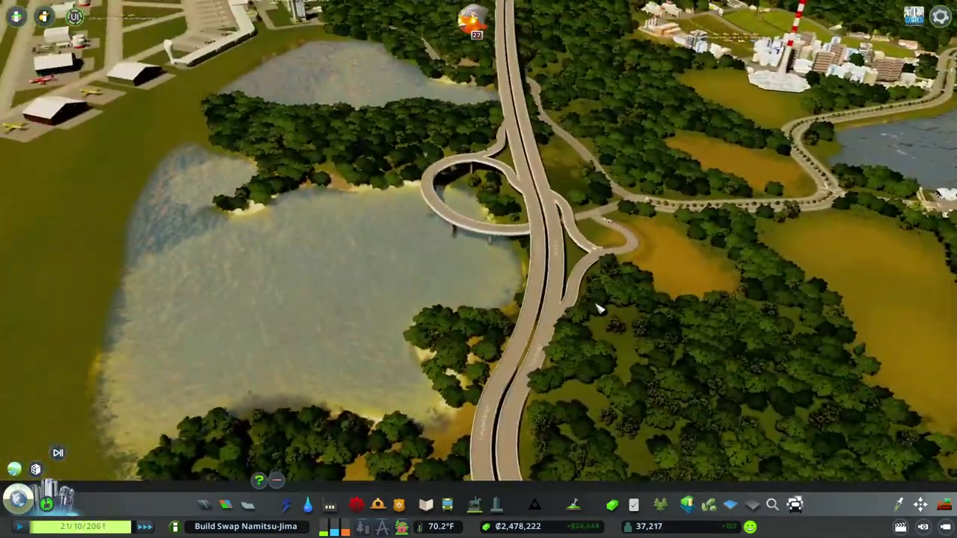
scroll(598, 308, "up", 3)
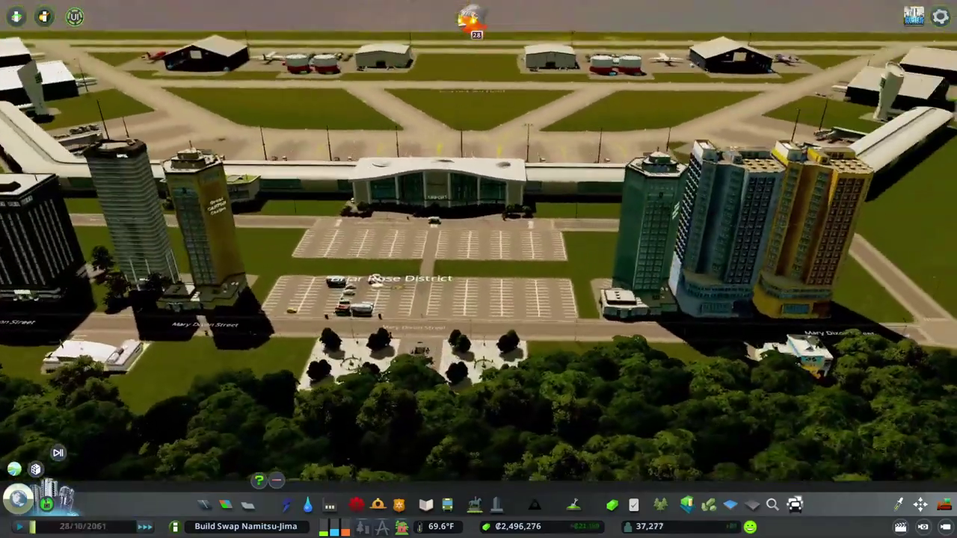
scroll(418, 326, "up", 5)
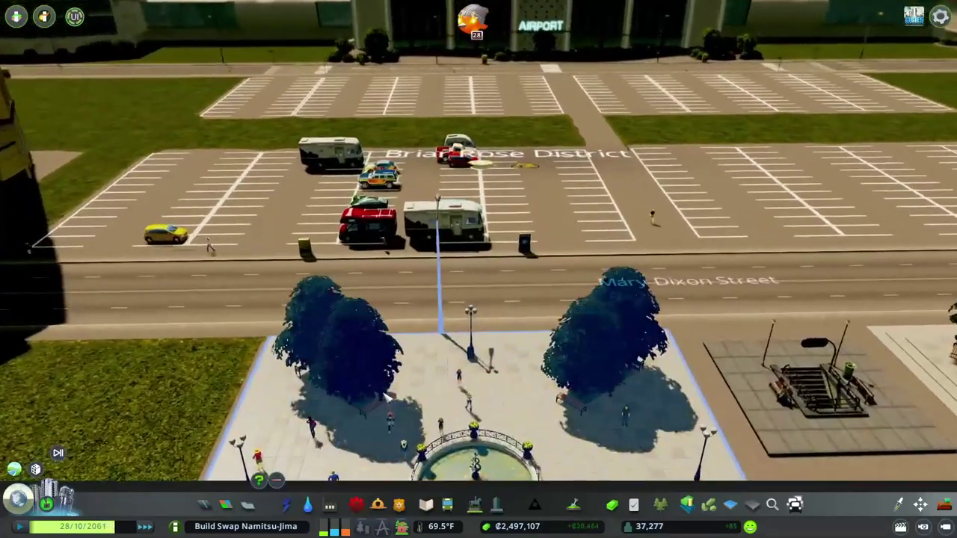
scroll(338, 290, "up", 5)
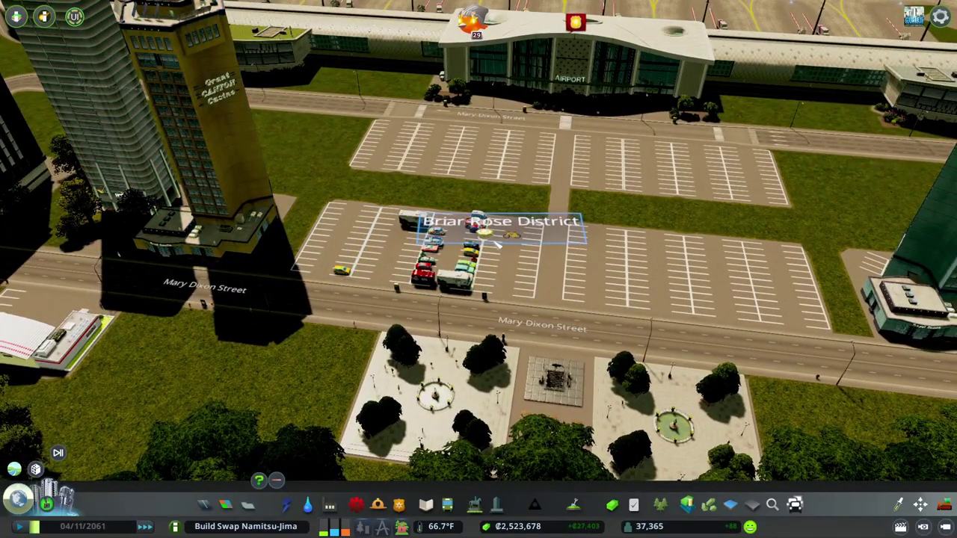
scroll(420, 232, "up", 5)
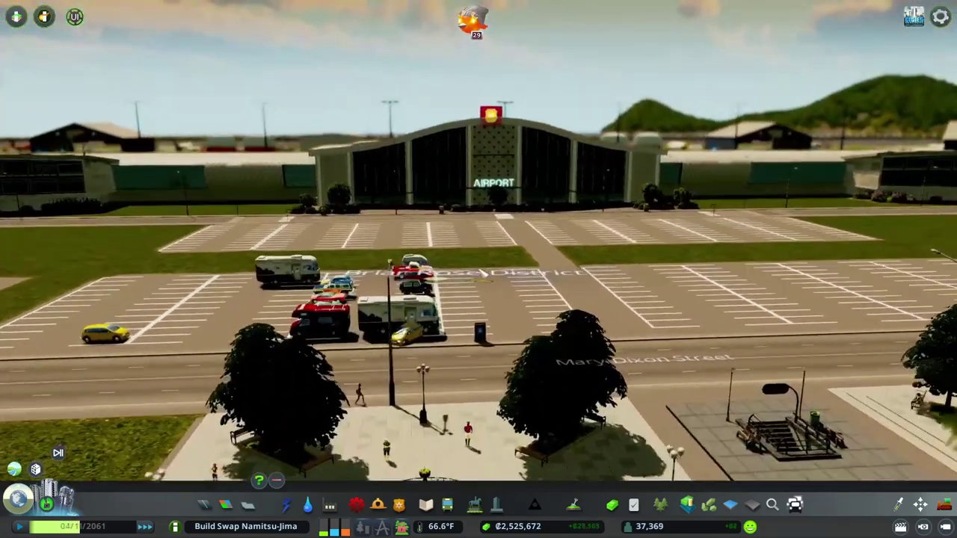
scroll(487, 139, "down", 8)
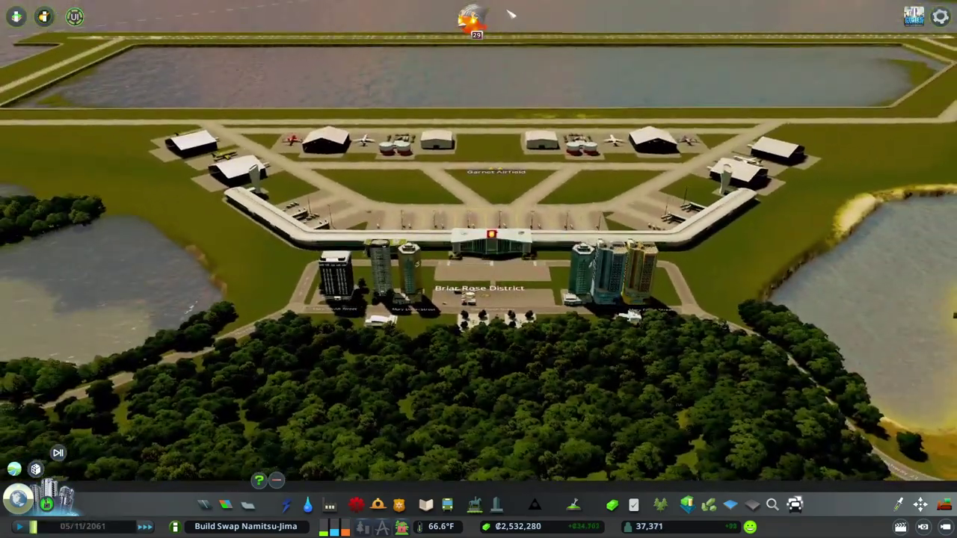
scroll(478, 269, "up", 5)
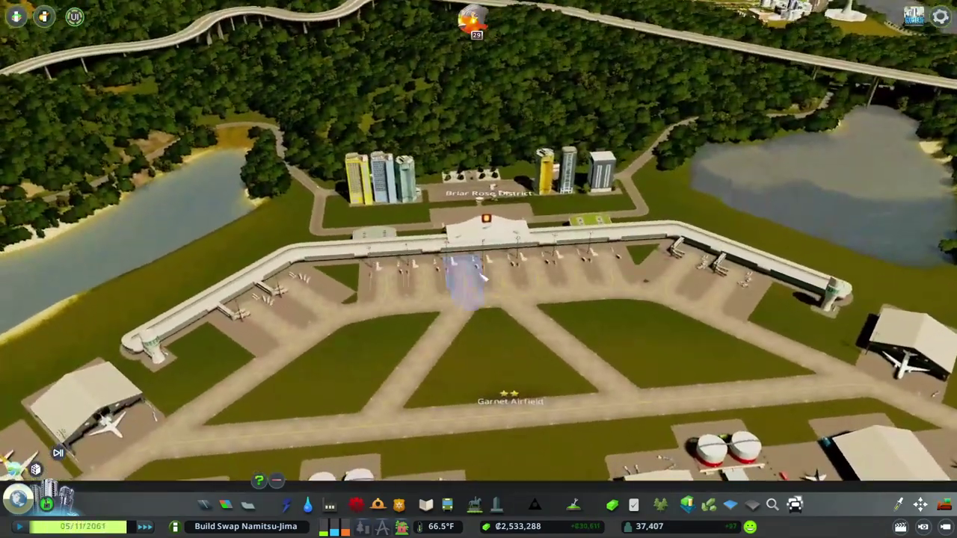
left_click(511, 404)
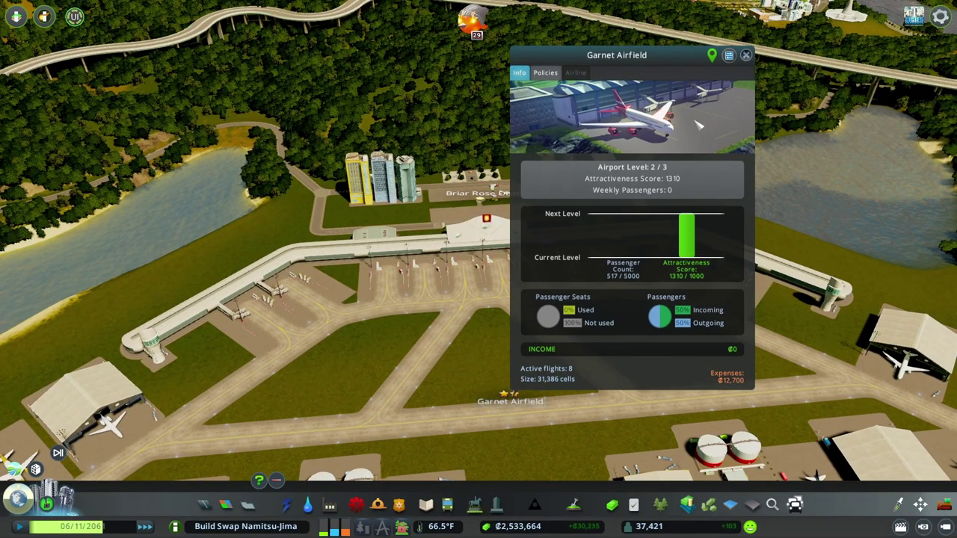
left_click(746, 56)
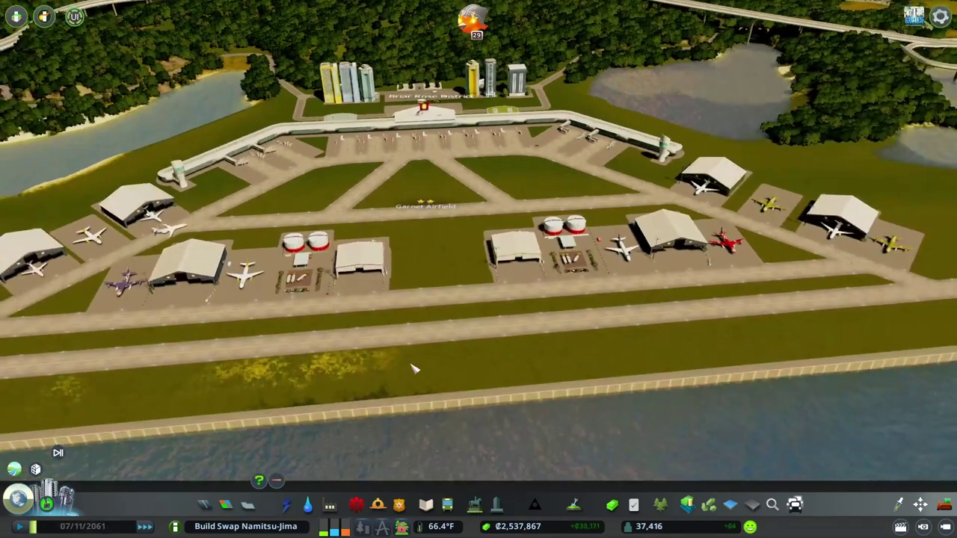
key("a")
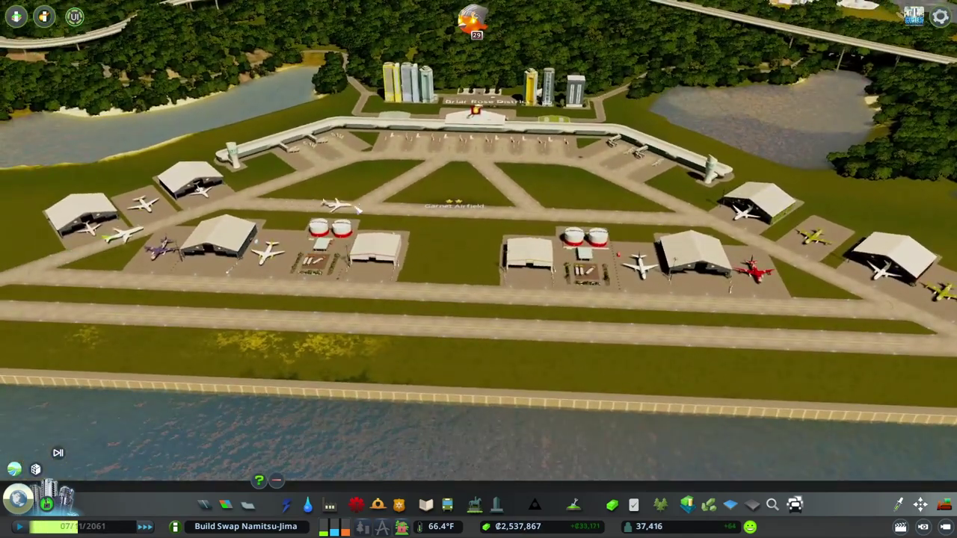
left_click(426, 180)
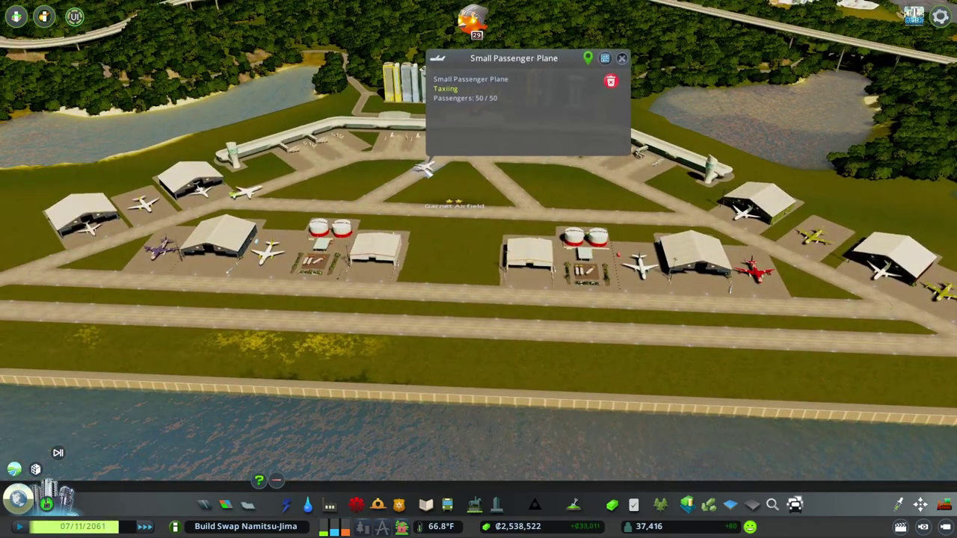
left_click(307, 166)
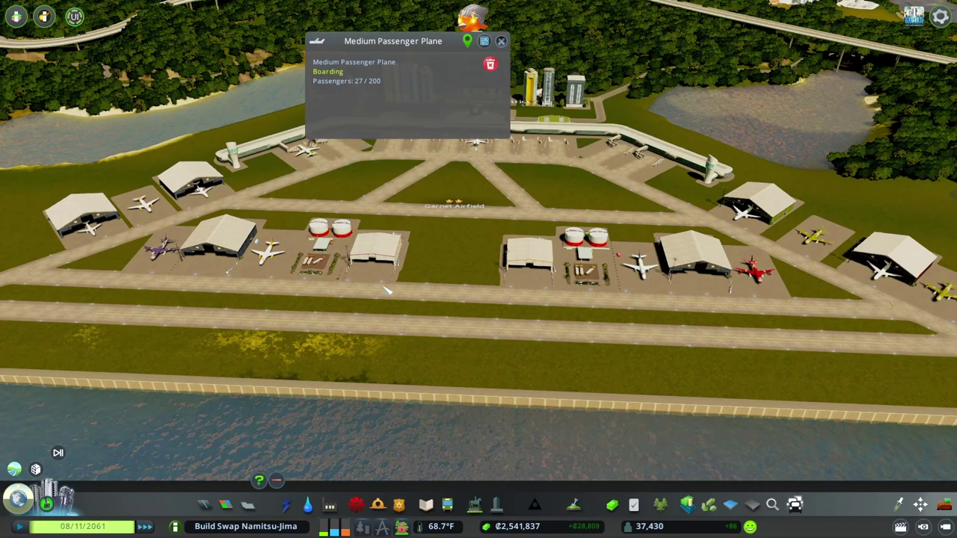
key("t")
left_click(495, 89)
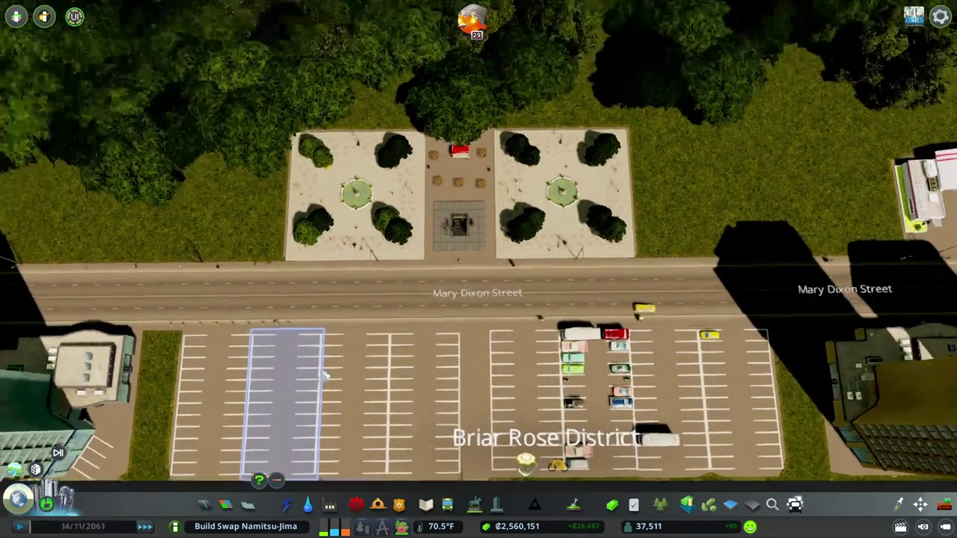
scroll(320, 378, "up", 5)
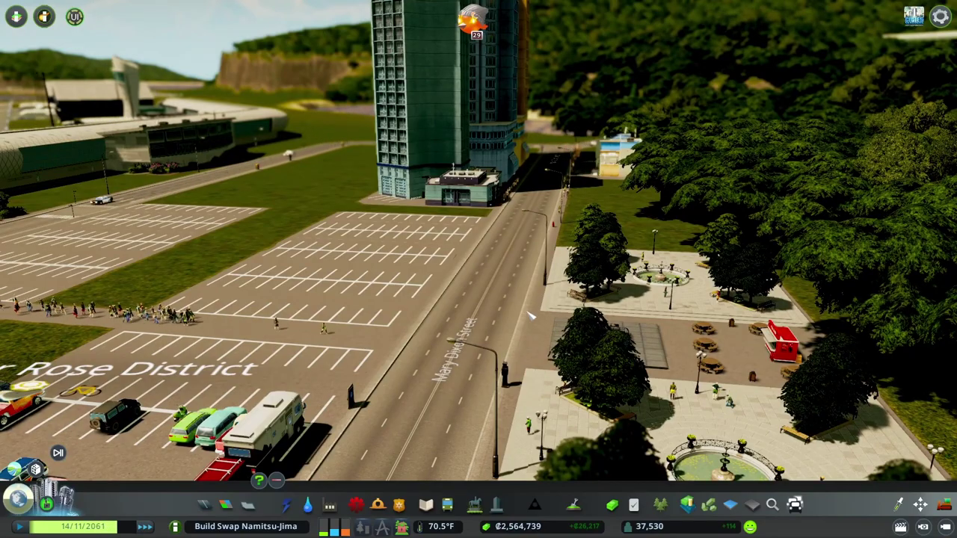
key("q")
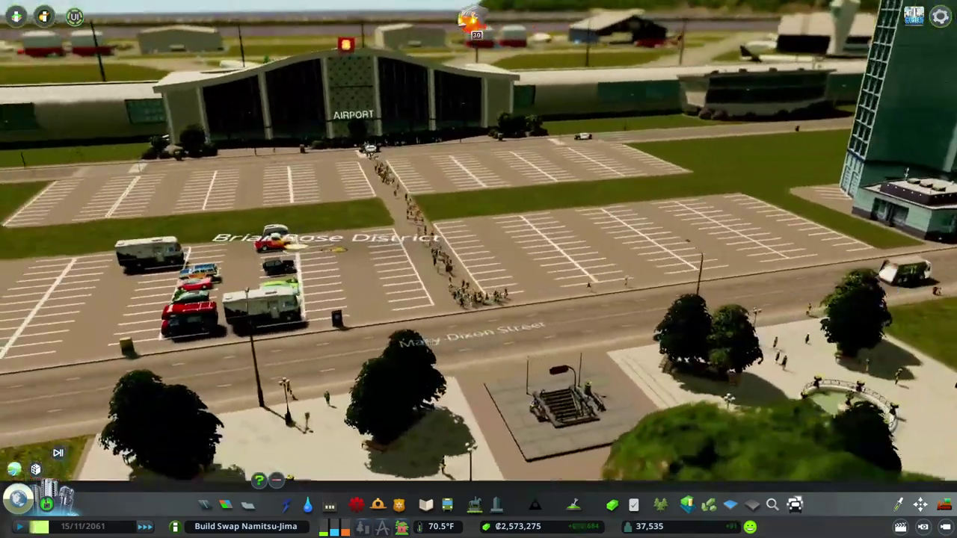
key("e")
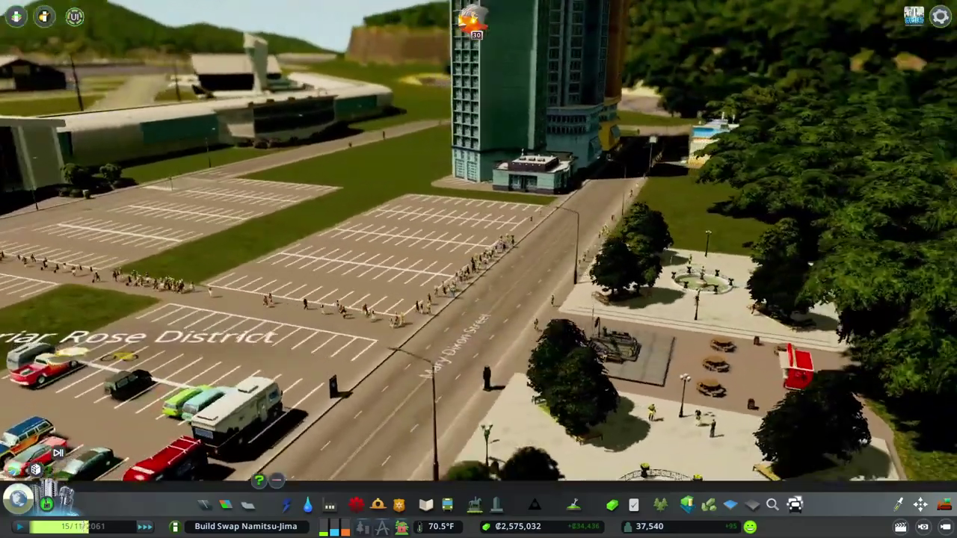
scroll(482, 273, "up", 2)
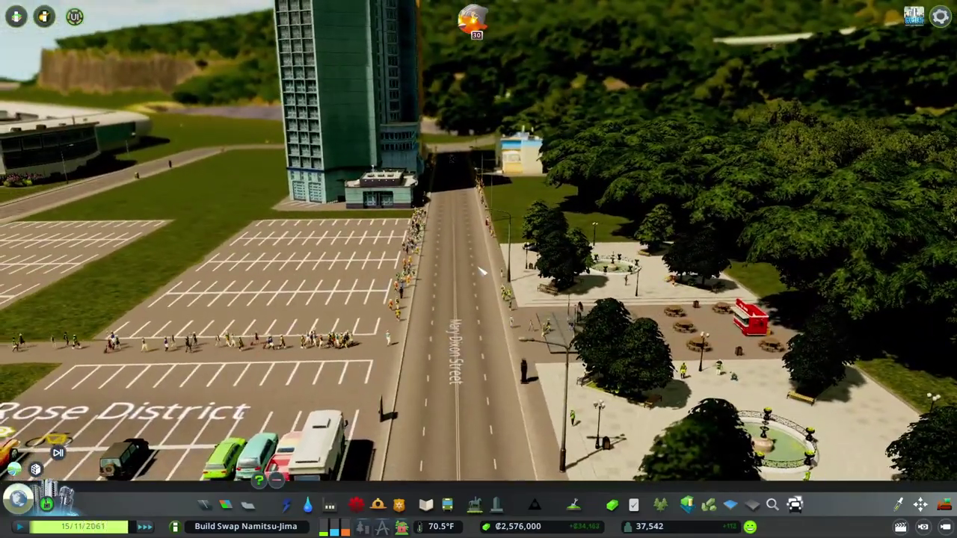
scroll(482, 272, "up", 2)
scroll(482, 273, "up", 2)
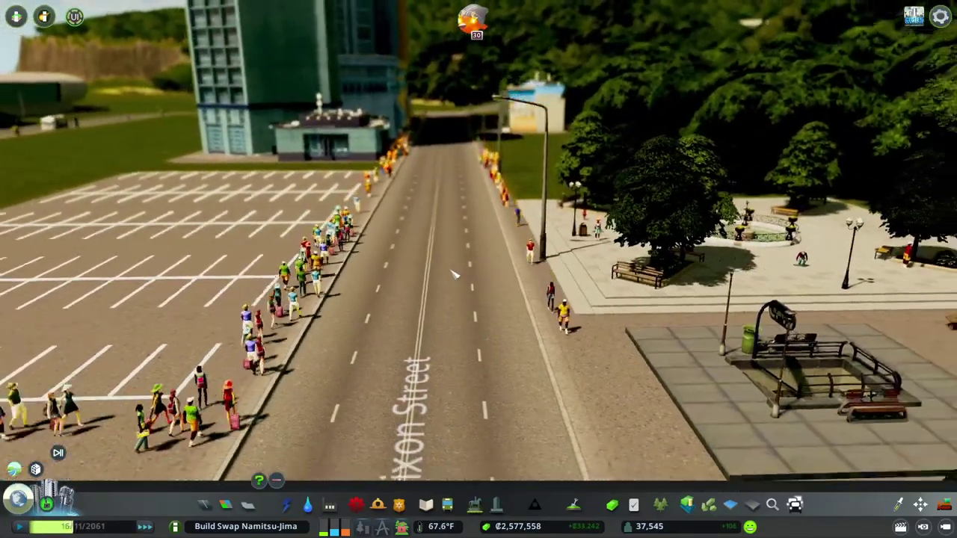
scroll(454, 275, "down", 3)
scroll(454, 275, "down", 2)
key("e")
scroll(454, 275, "up", 3)
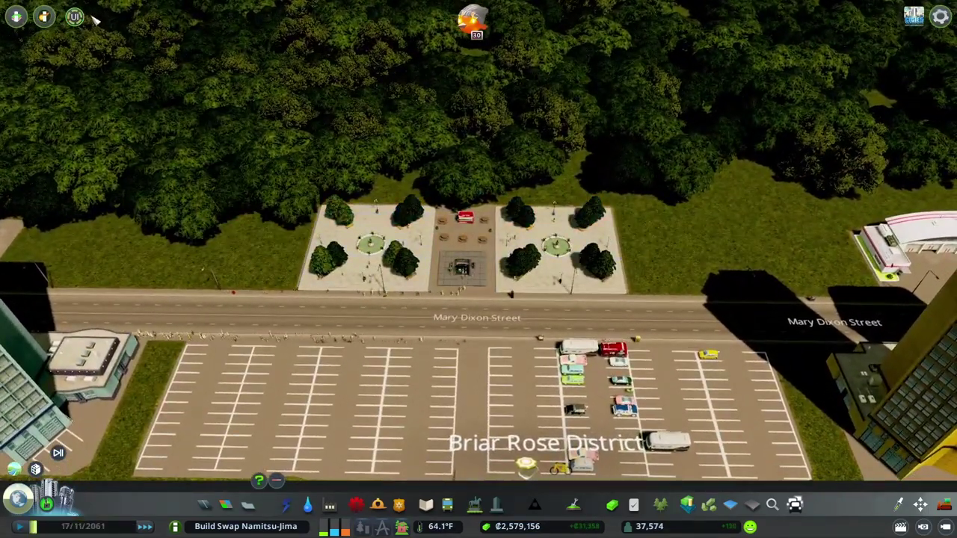
Make the Mary Dixon Street node facing the plaza a Crossing using Node Controller
left_click(75, 16)
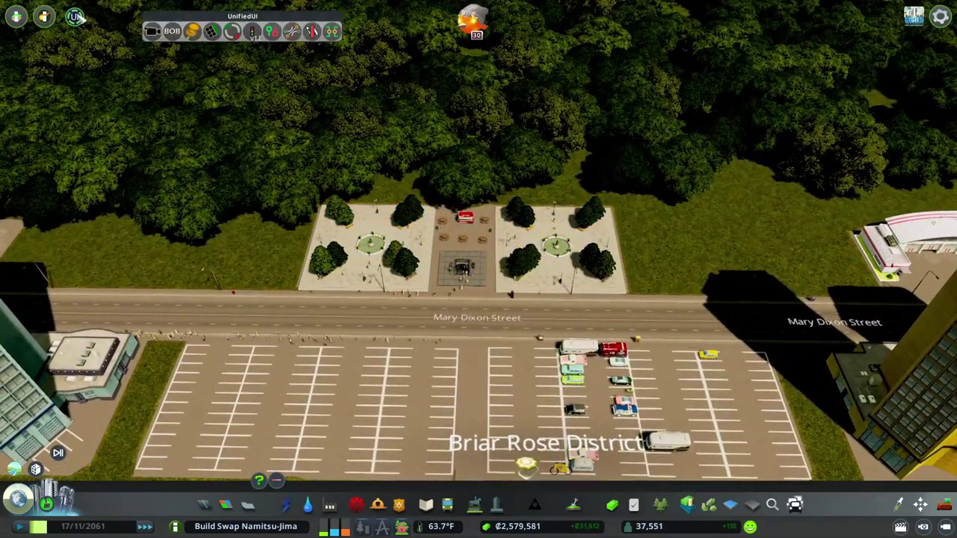
left_click(332, 30)
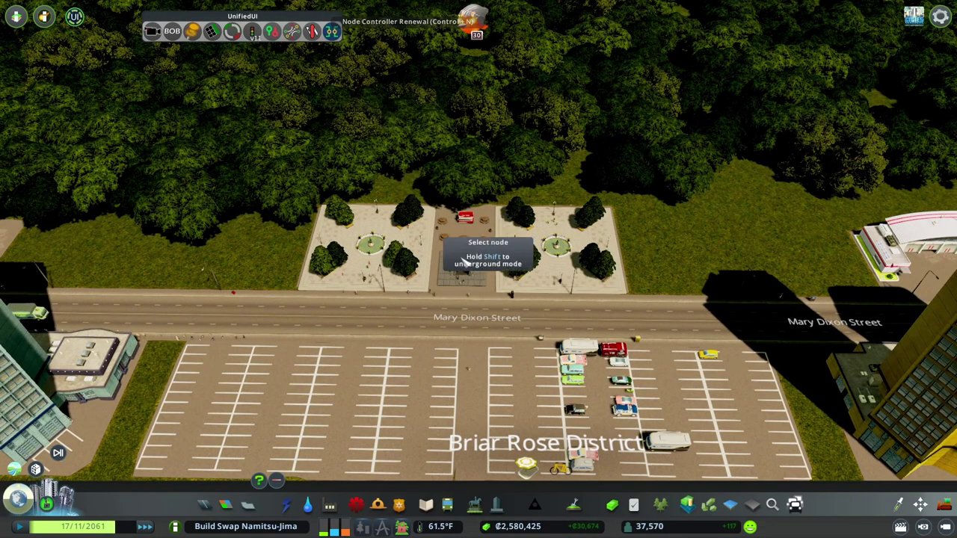
left_click(460, 317)
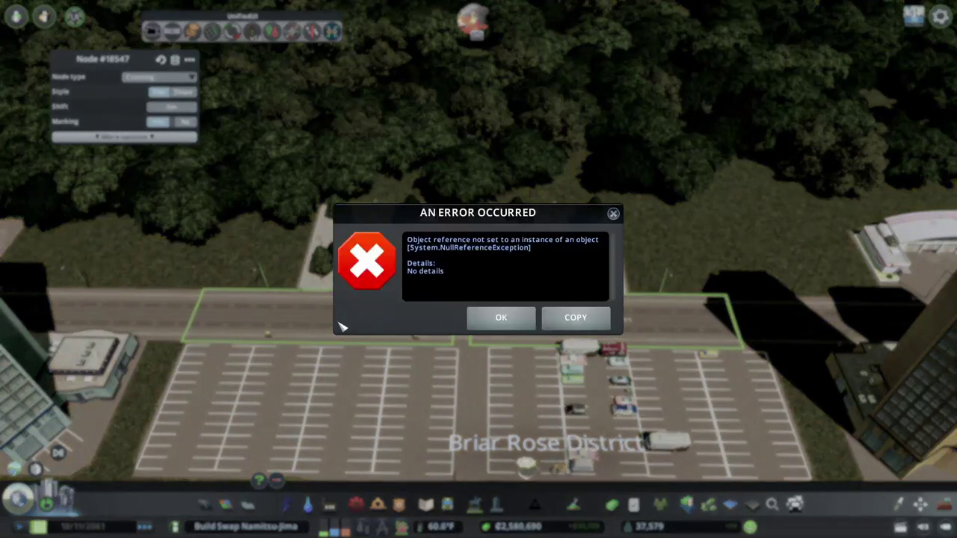
left_click(501, 319)
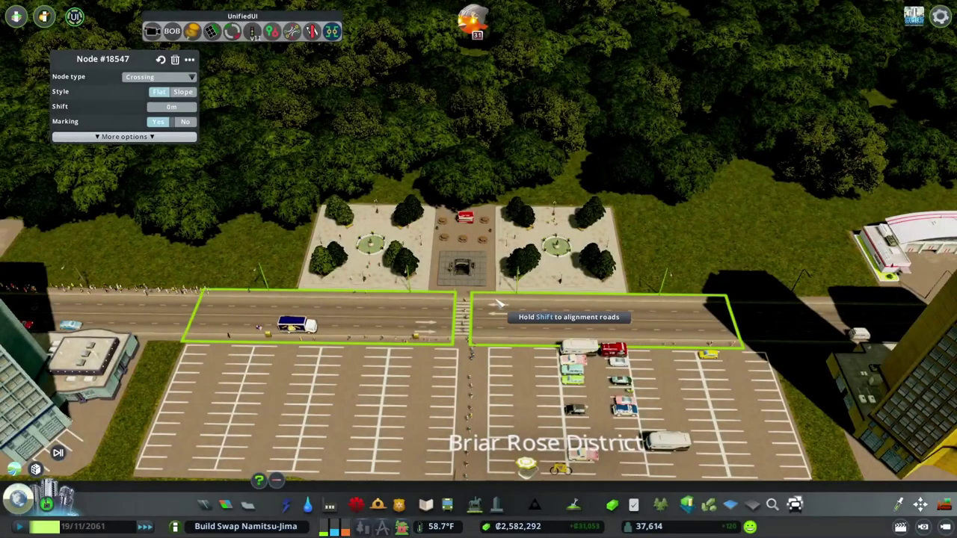
scroll(501, 323, "up", 3)
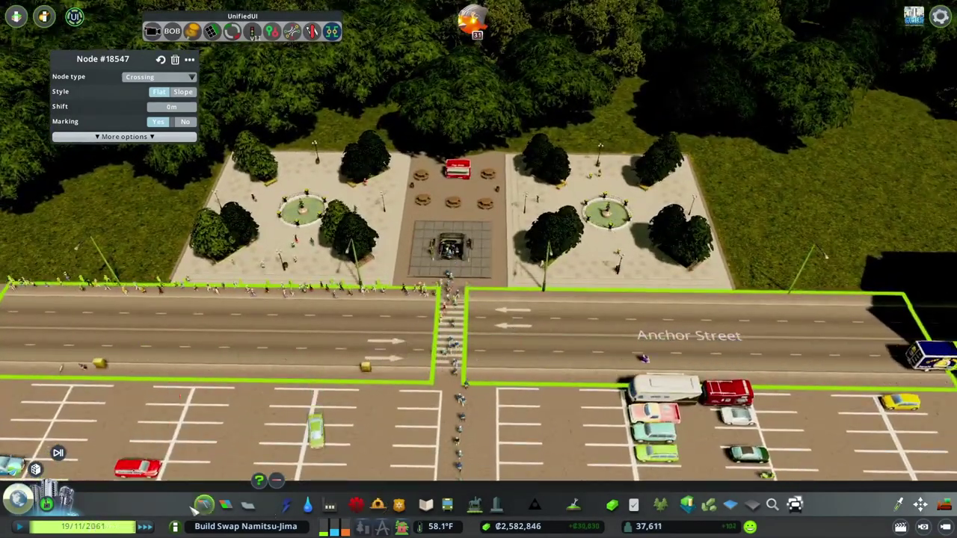
left_click(77, 16)
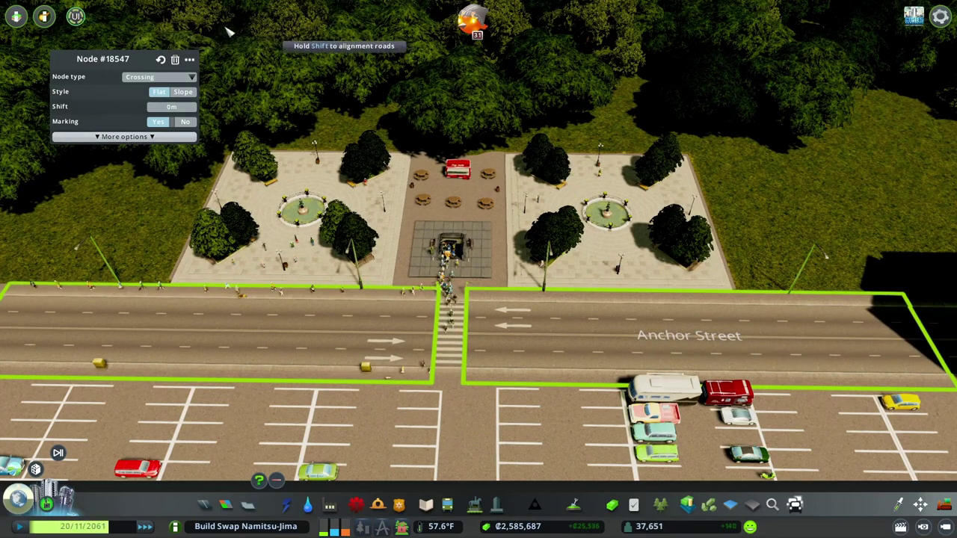
left_click(76, 17)
right_click(476, 437)
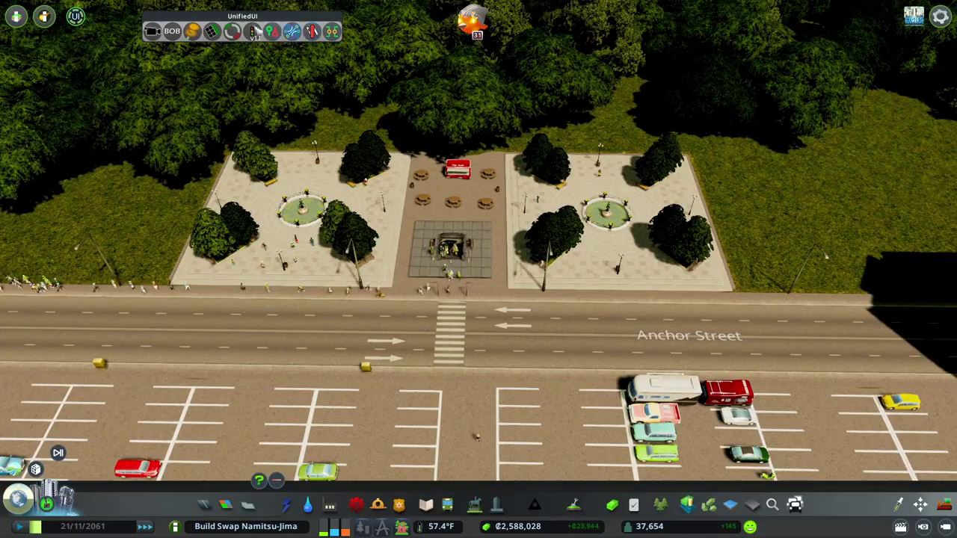
left_click(76, 16)
scroll(478, 269, "down", 2)
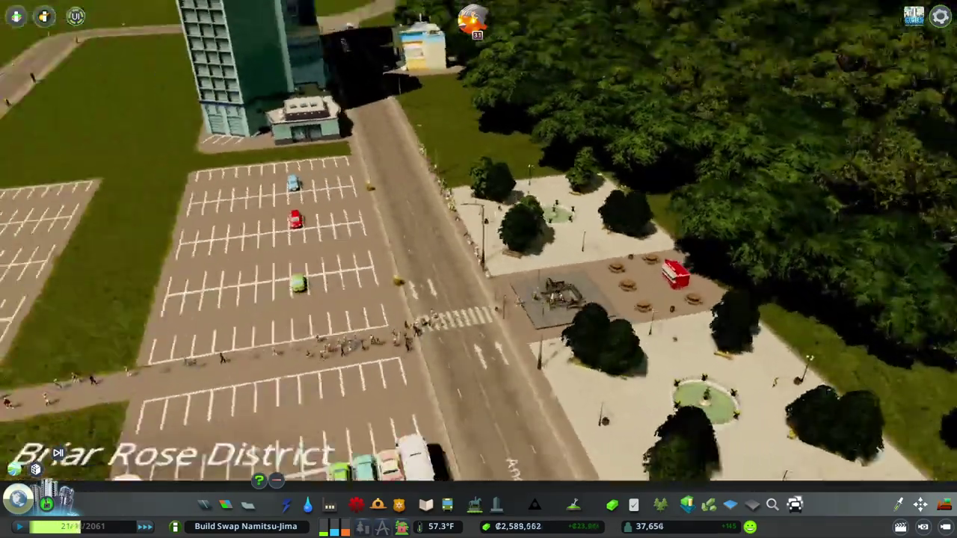
scroll(497, 279, "up", 4)
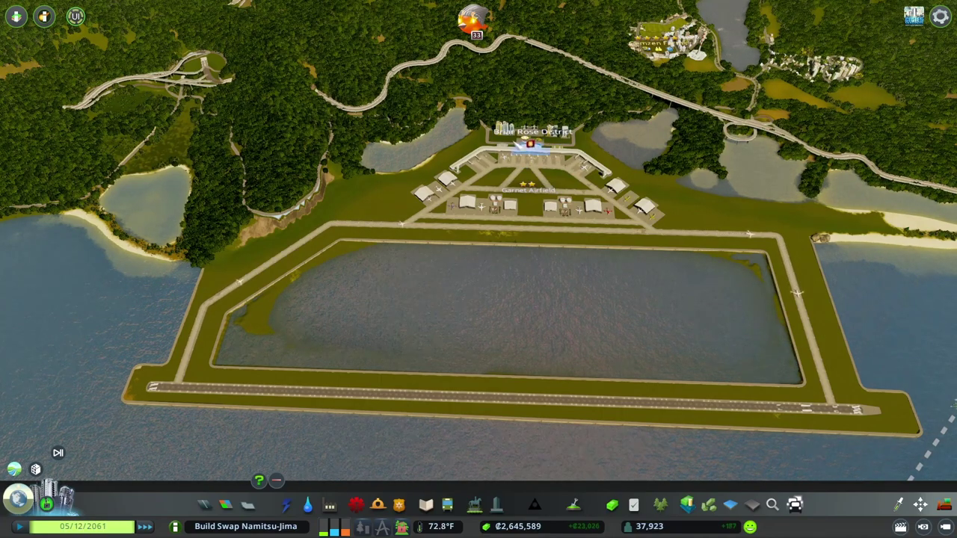
scroll(521, 308, "up", 5)
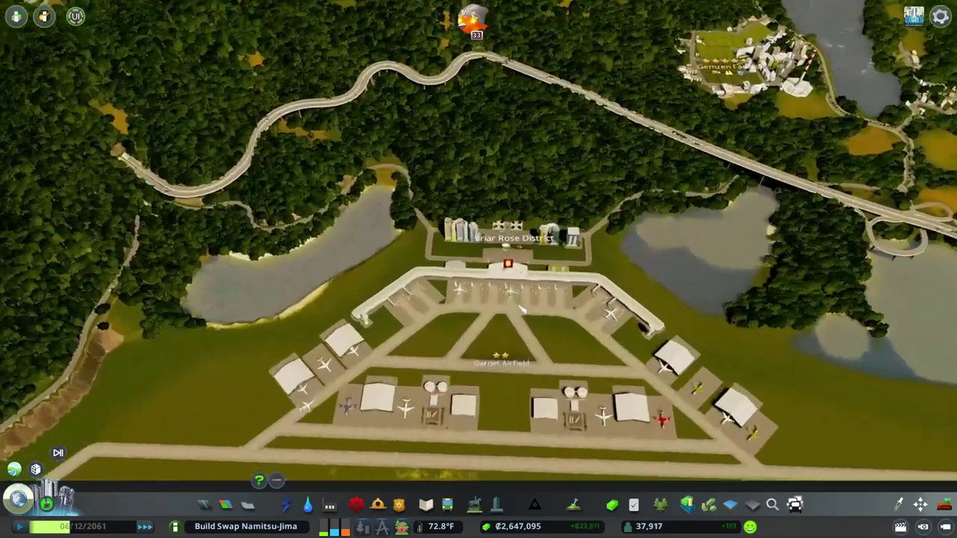
scroll(521, 309, "up", 5)
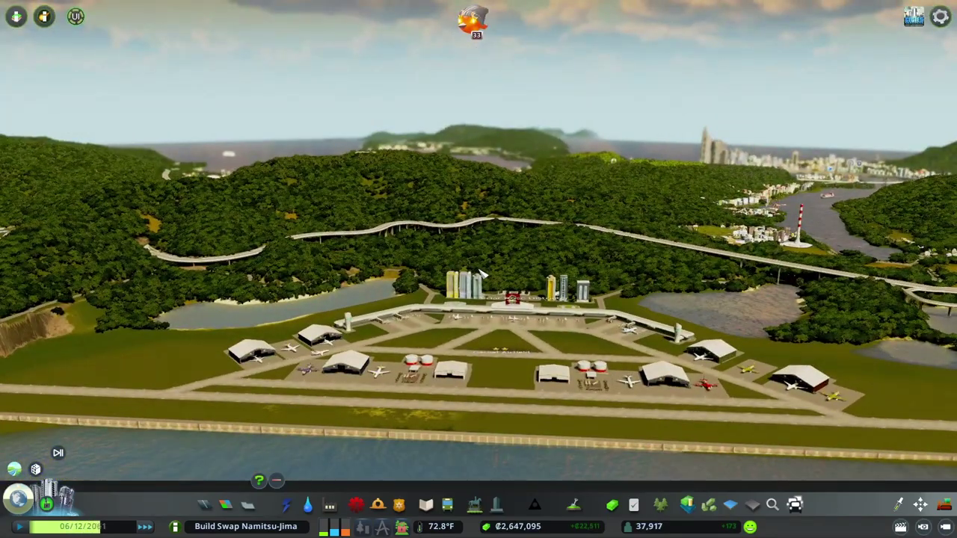
scroll(482, 274, "down", 5)
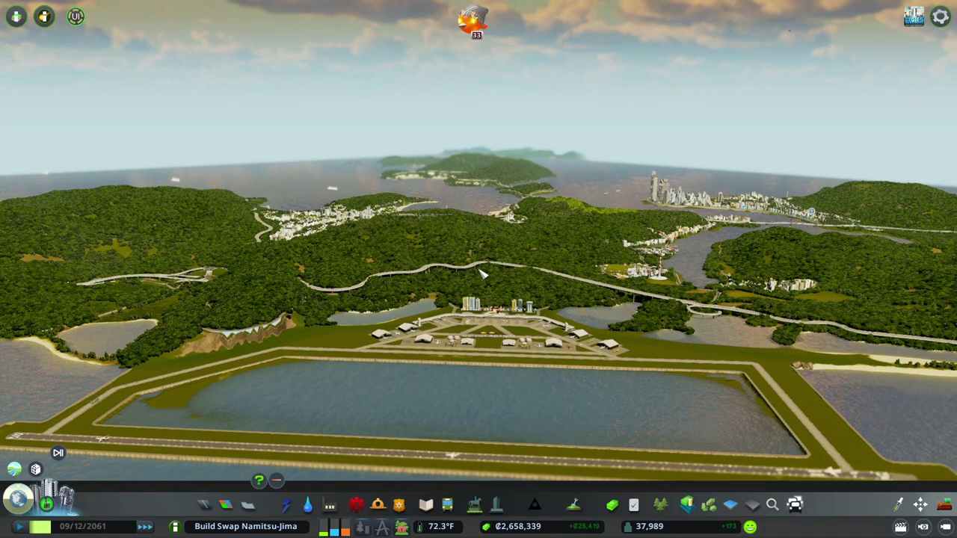
scroll(480, 282, "up", 3)
scroll(480, 282, "up", 2)
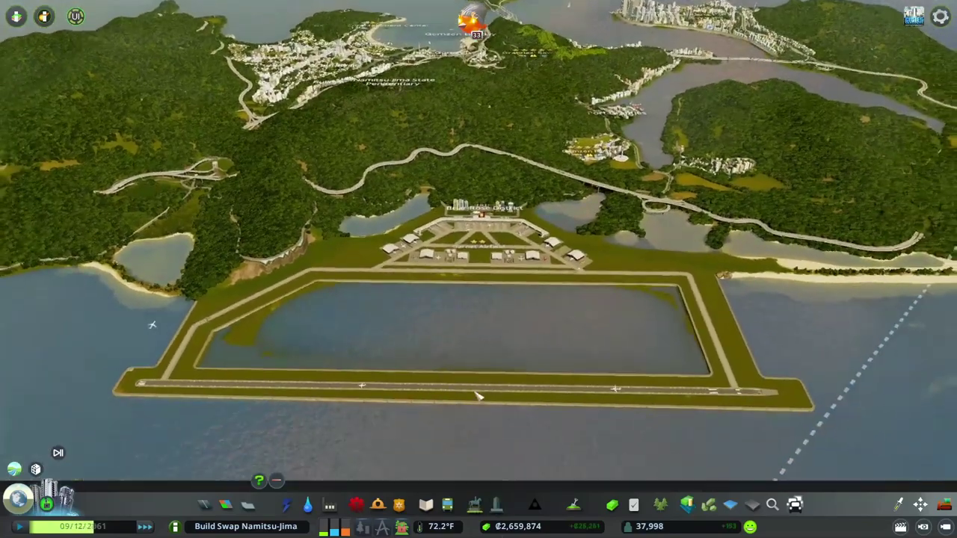